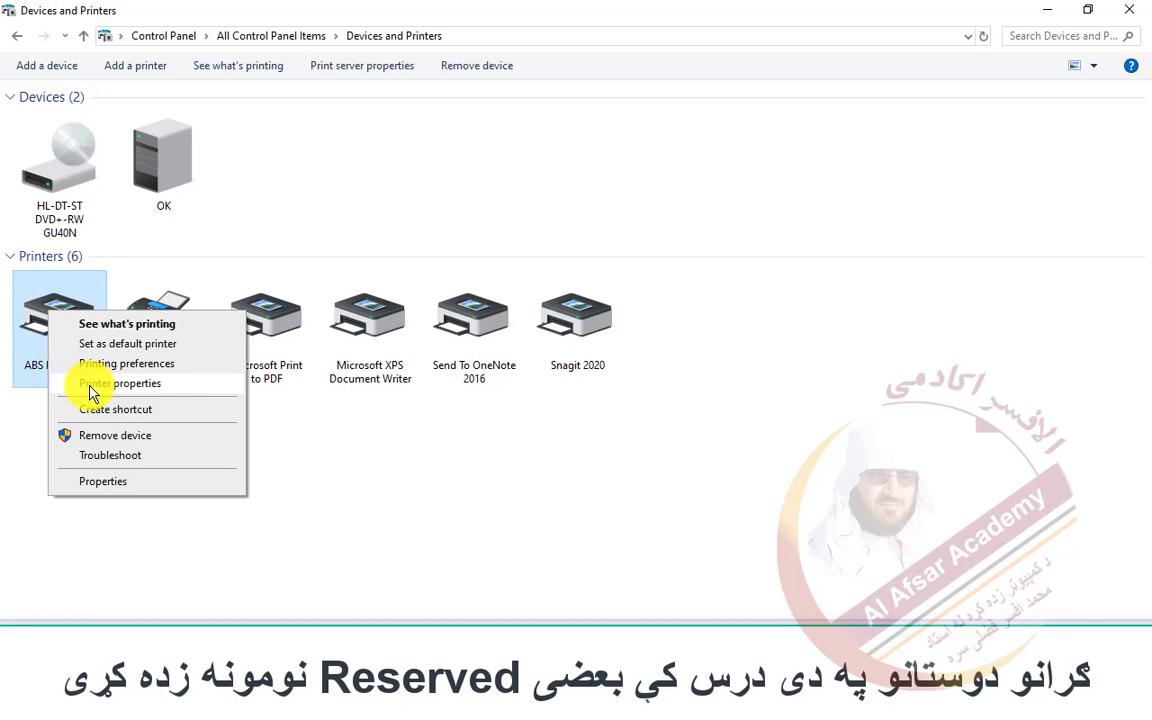
Examine the full port list in the ABS PDF Driver v400 printer properties, widening the Port column, and leave without changes
left_click(90, 385)
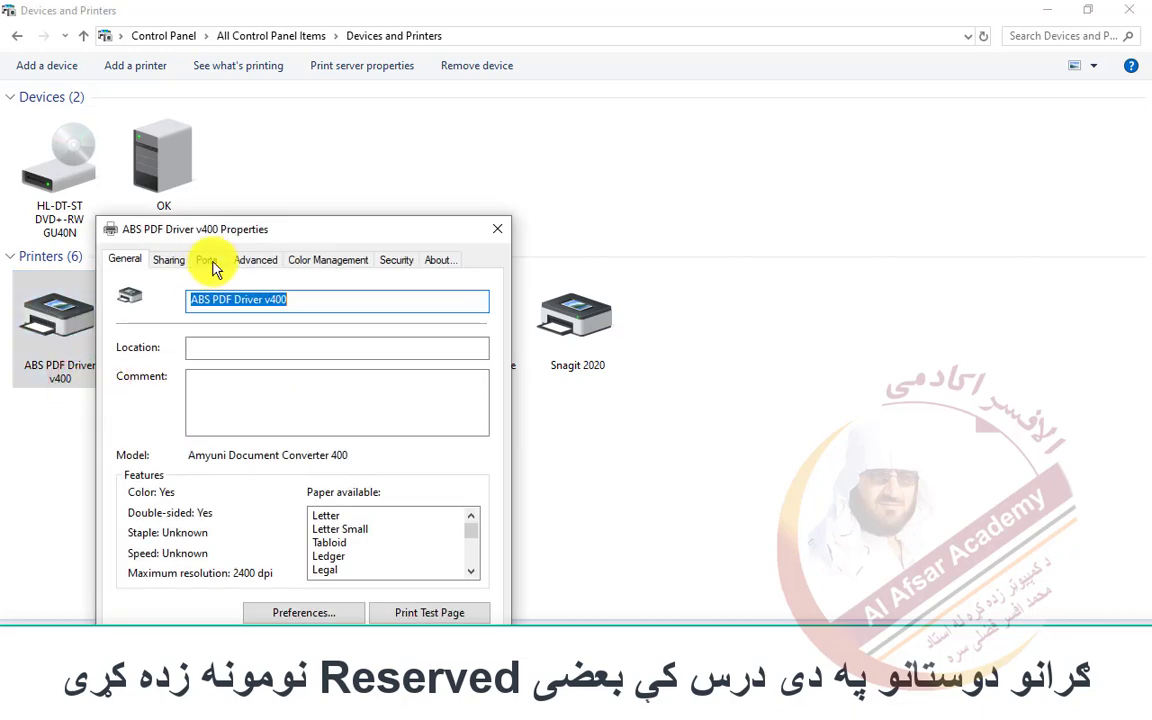
left_click_drag(213, 226, 298, 183)
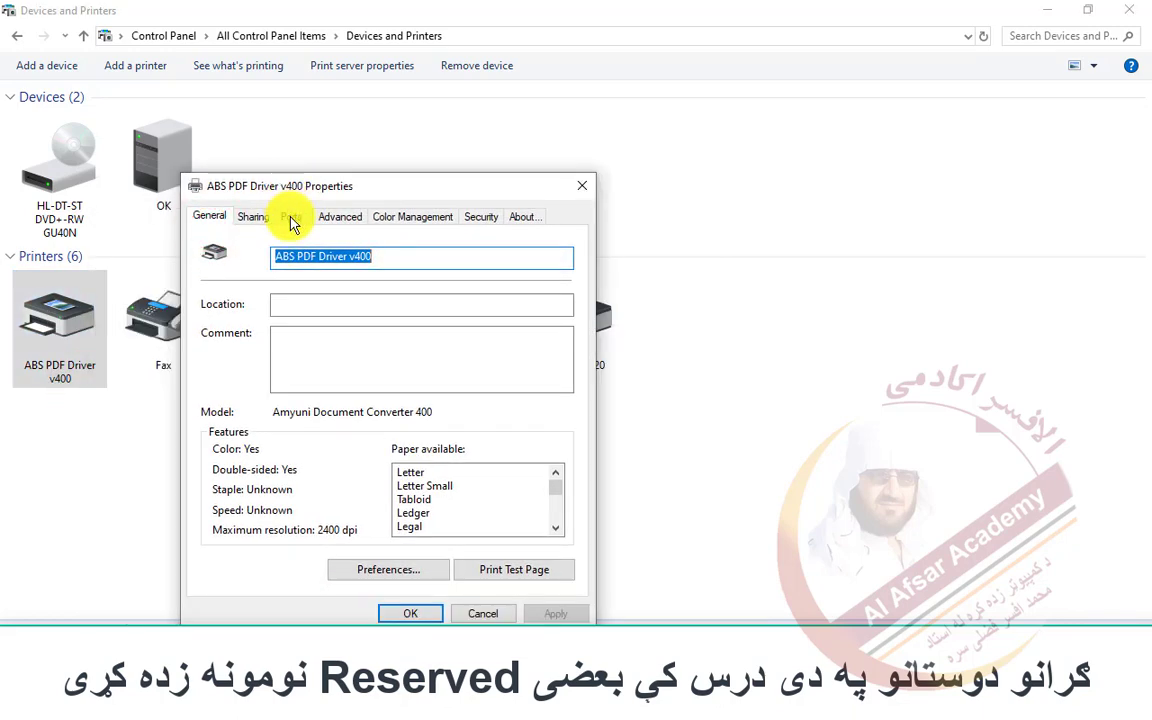
left_click(291, 217)
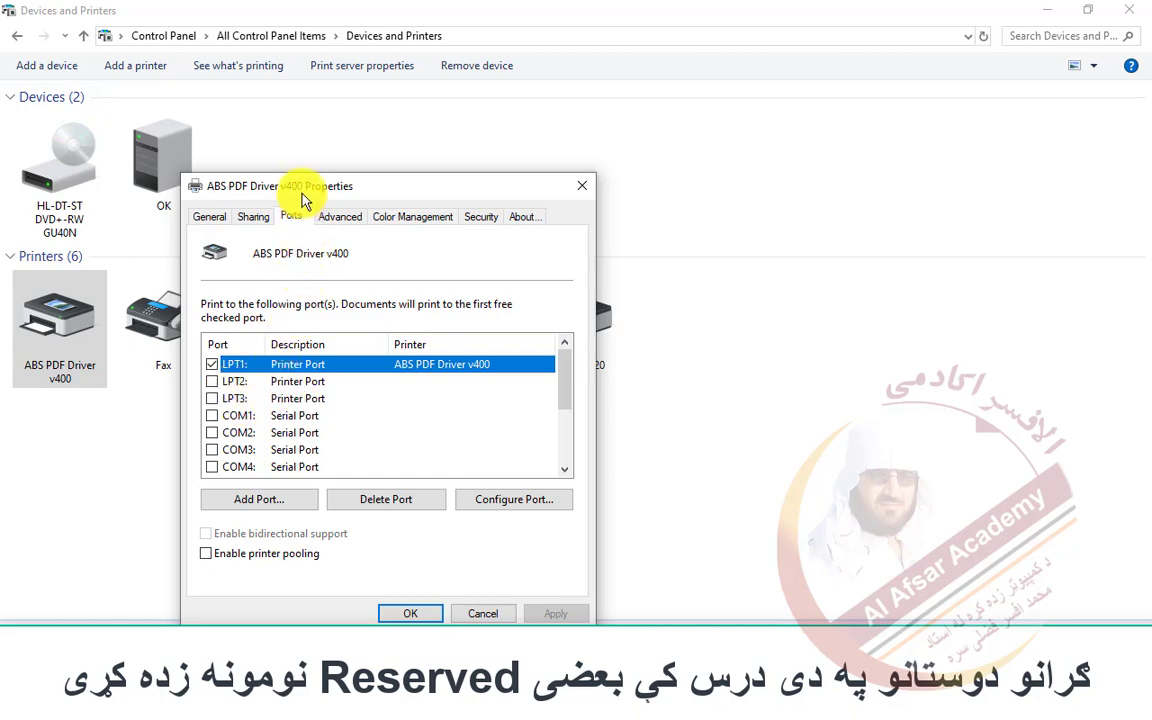
left_click_drag(303, 191, 366, 117)
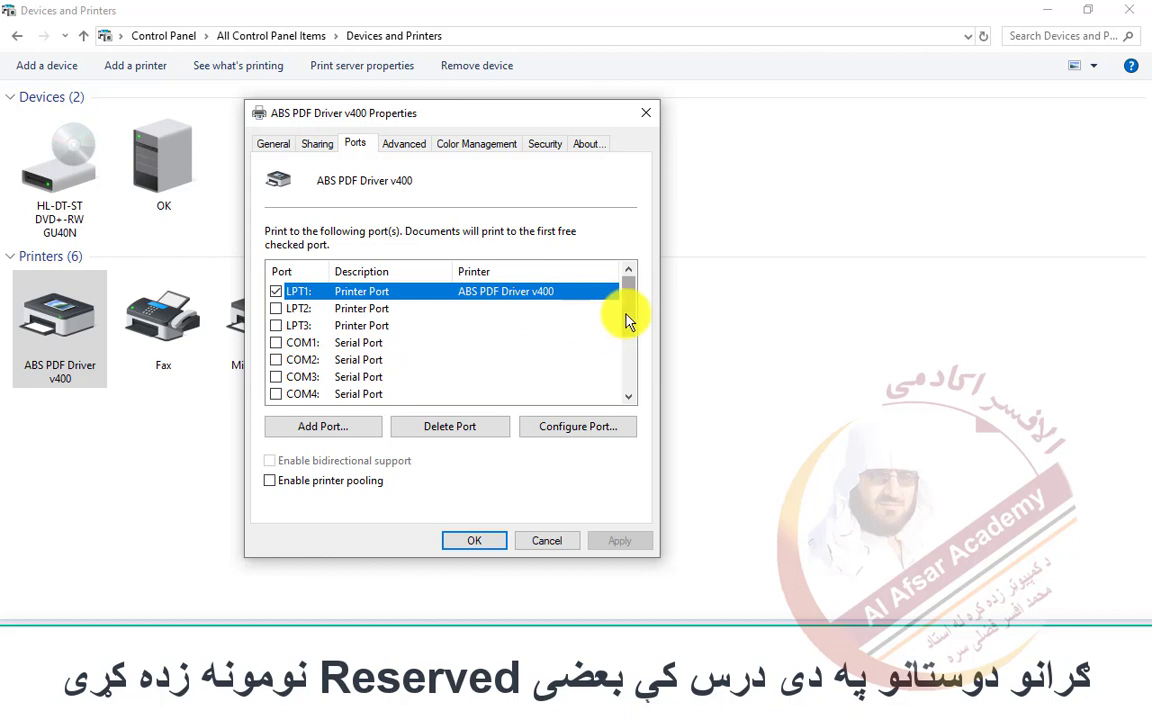
scroll(627, 320, "down", 2)
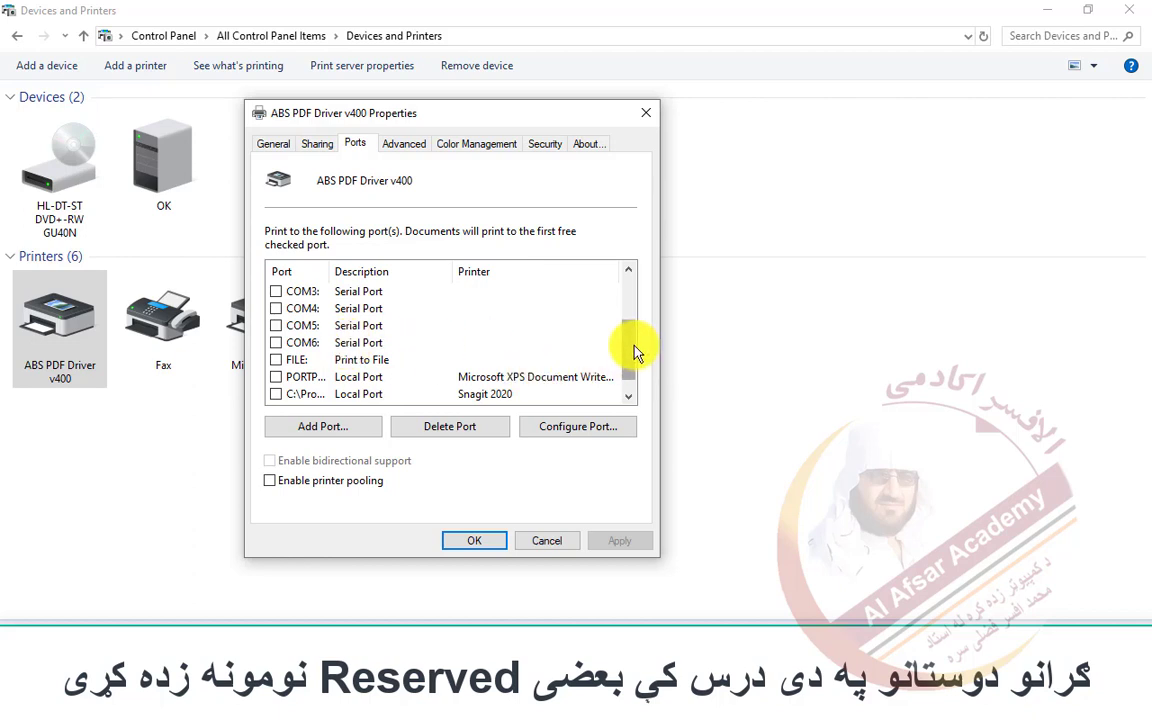
left_click_drag(630, 347, 632, 368)
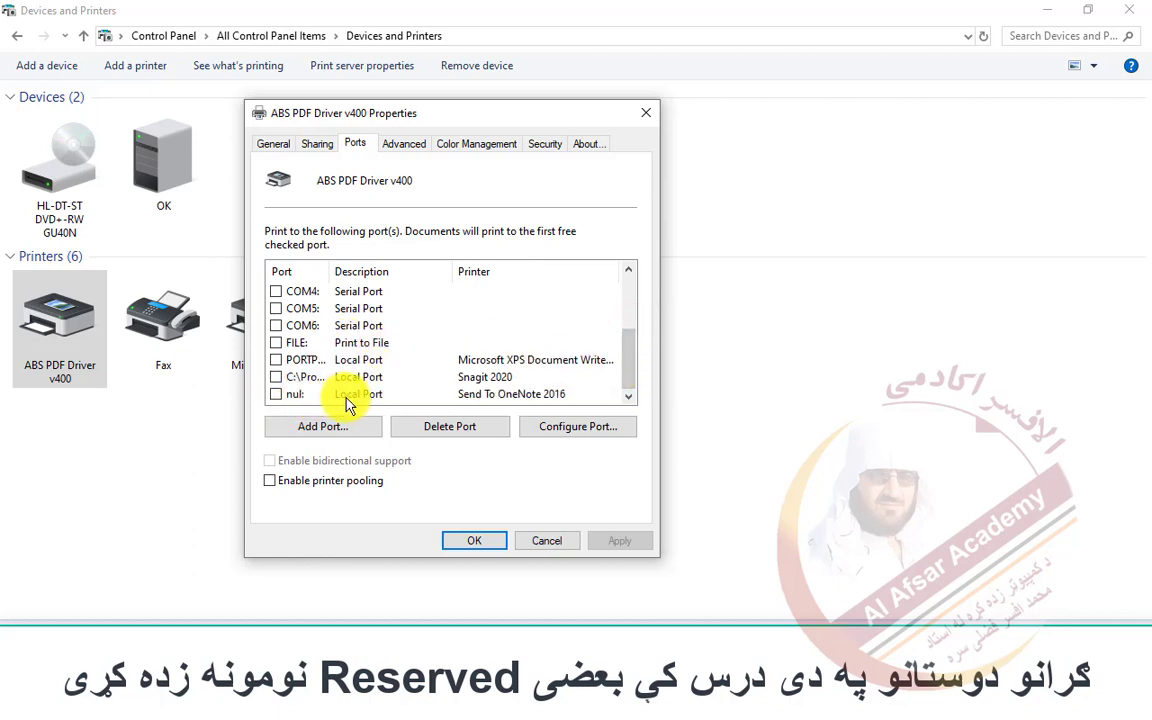
left_click_drag(331, 267, 420, 267)
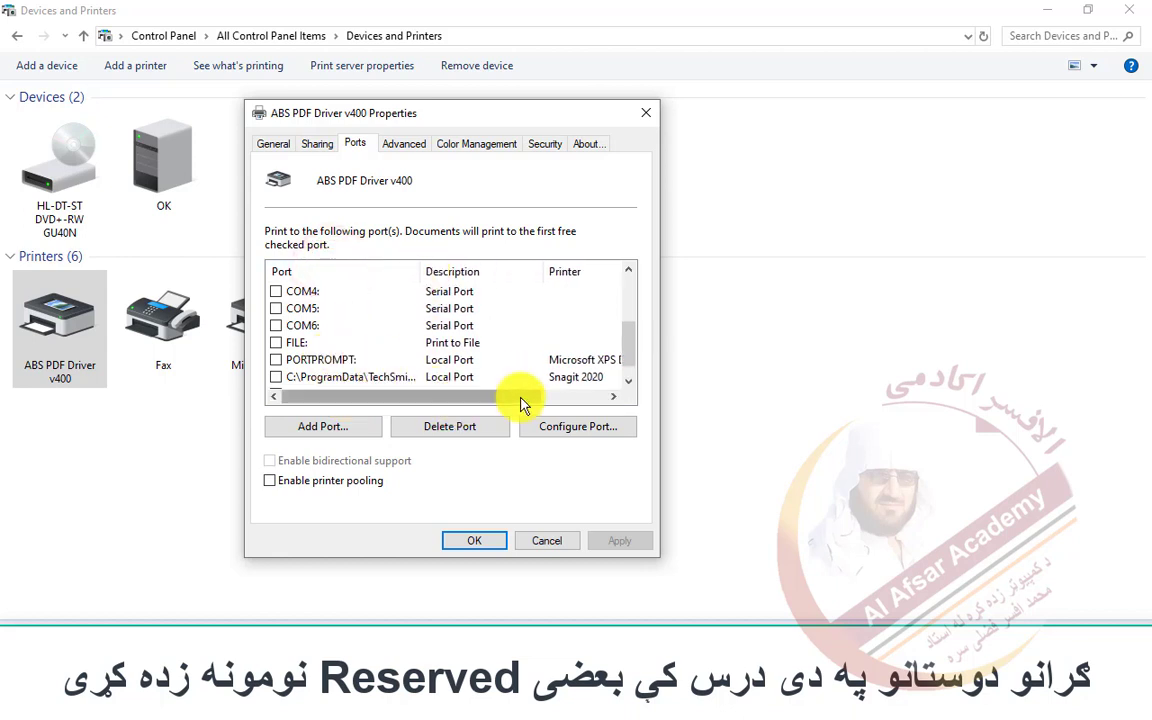
scroll(623, 356, "down", 1)
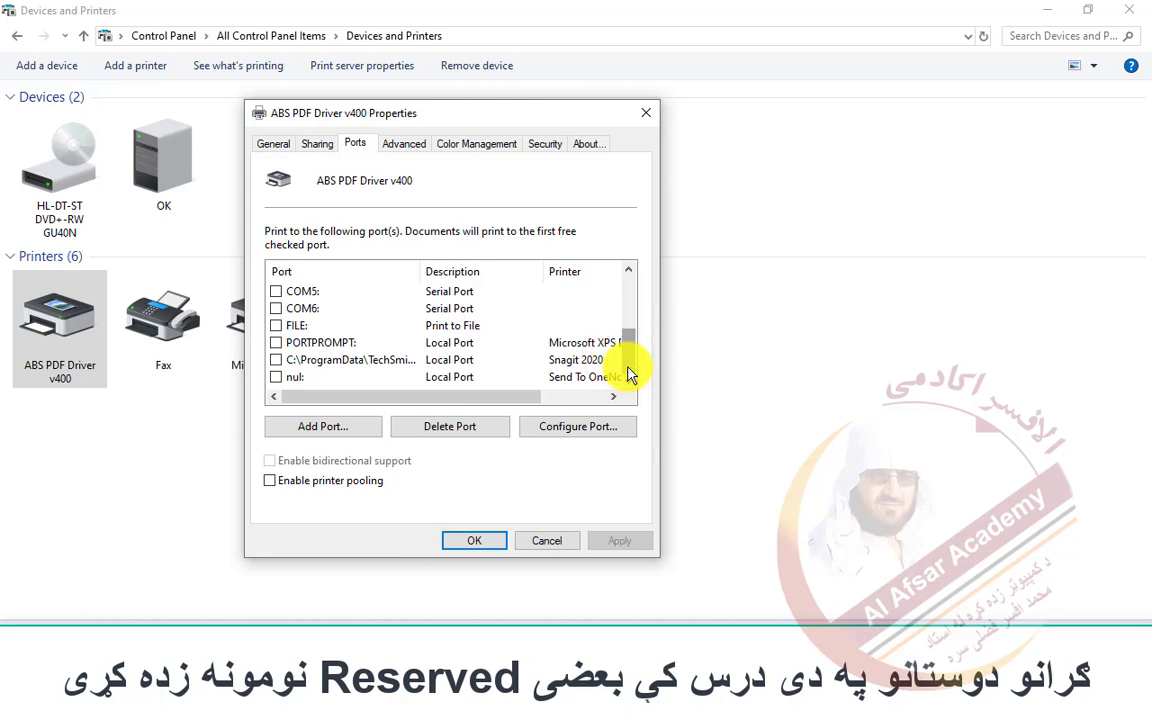
left_click(545, 540)
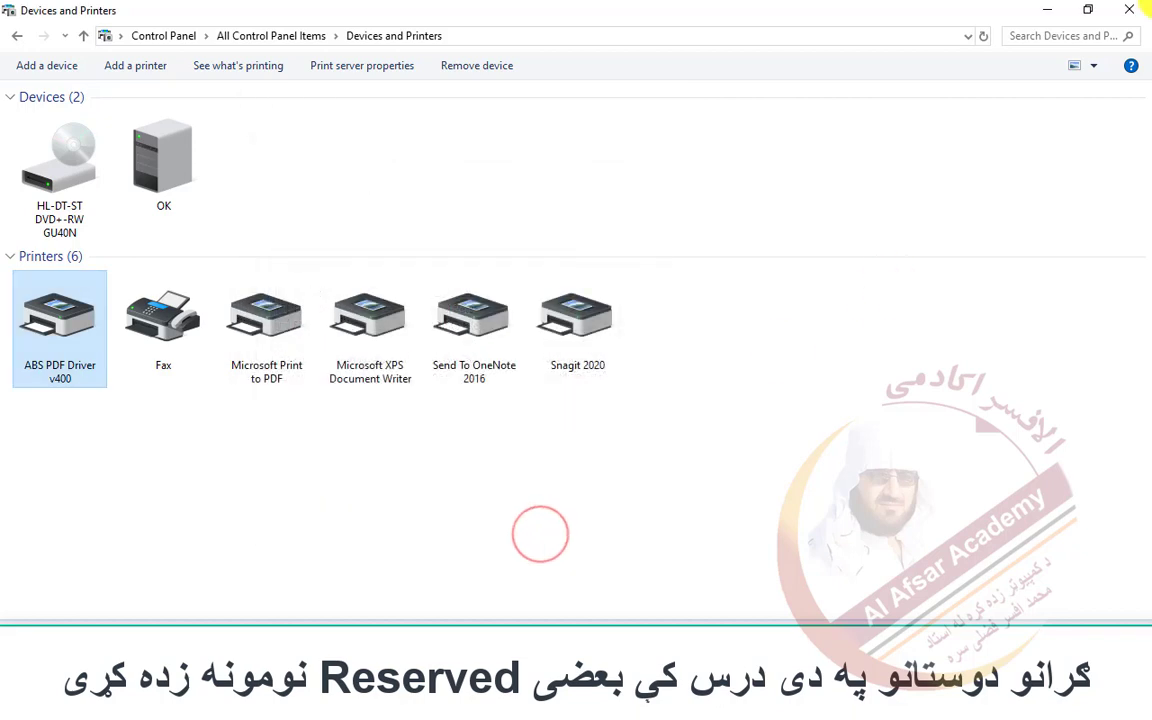
Close Devices and Printers and switch to the Connot.txt notes in Notepad
left_click(1120, 18)
right_click(395, 257)
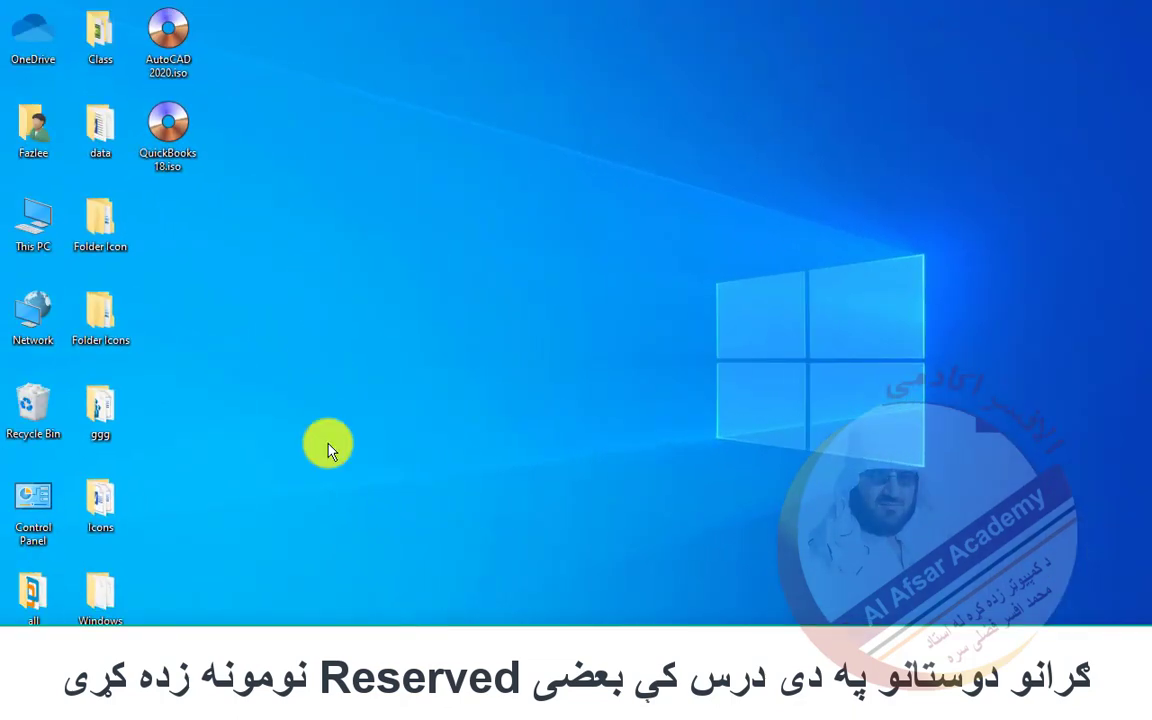
left_click(247, 705)
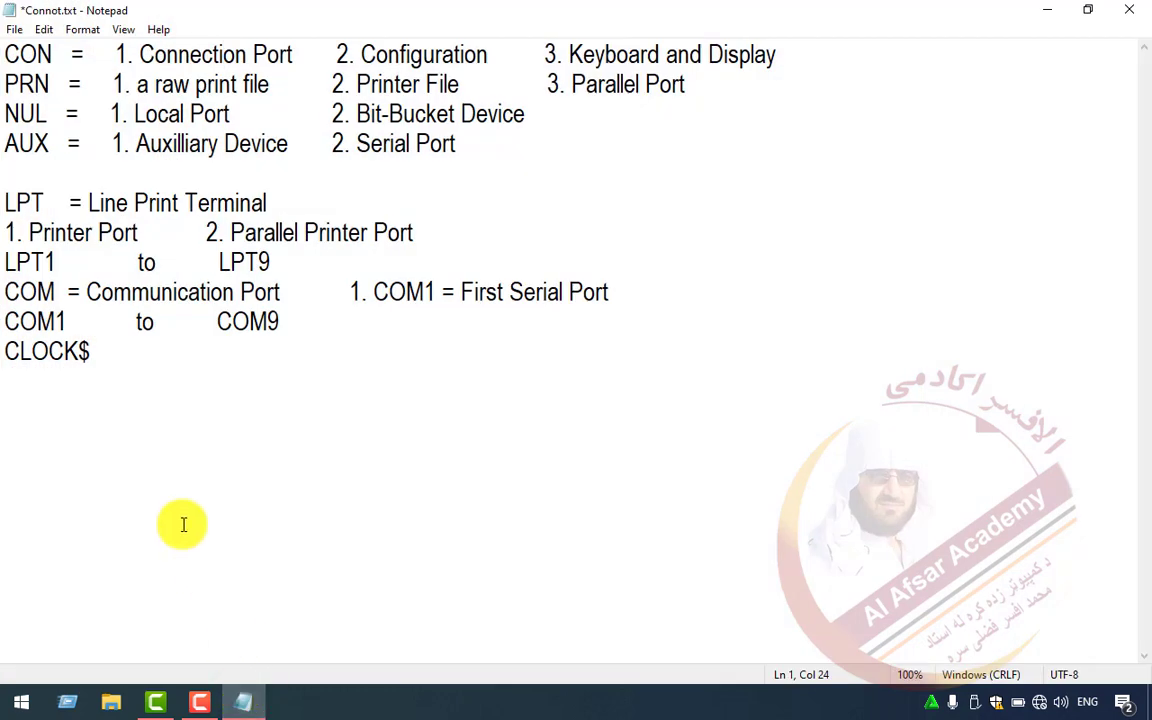
Read through the meanings of the reserved names CON, PRN, NUL and AUX in the notes
left_click_drag(47, 58, 12, 58)
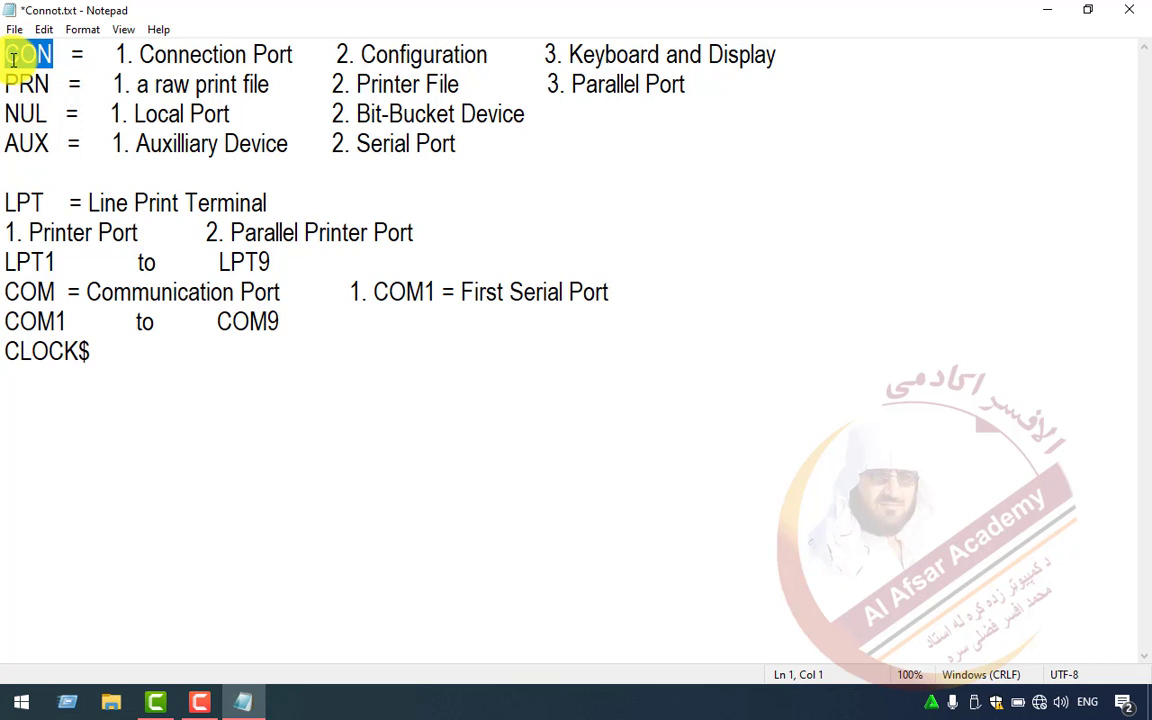
left_click(150, 52)
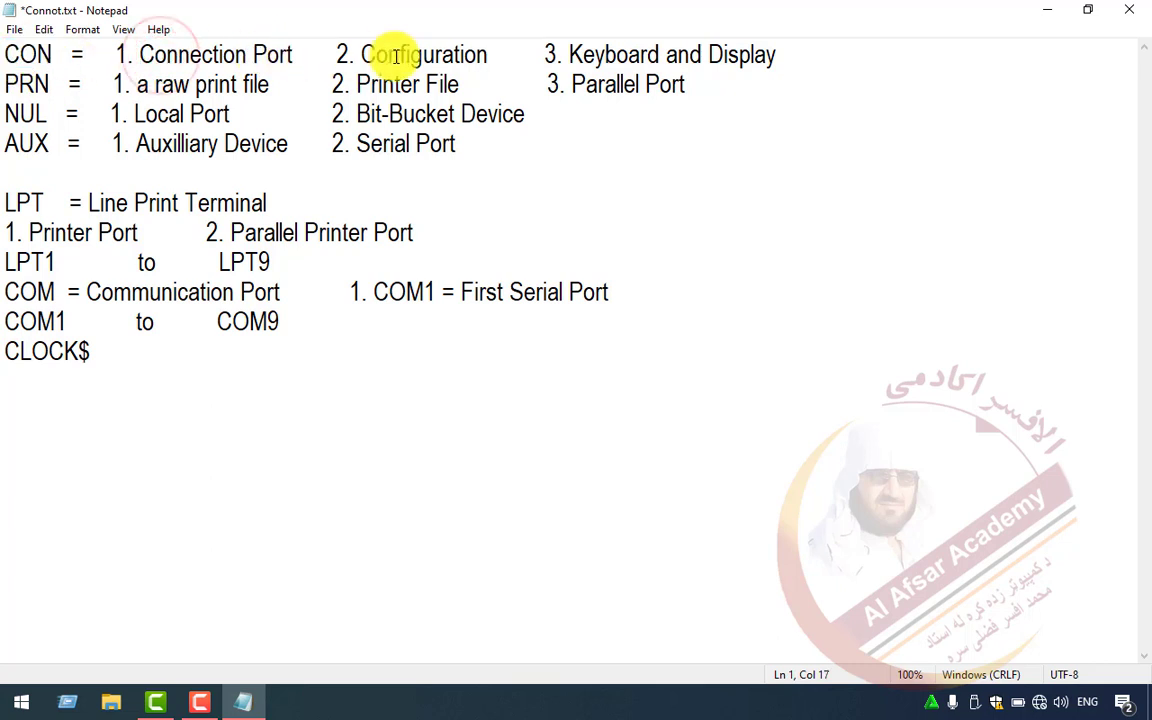
left_click(585, 55)
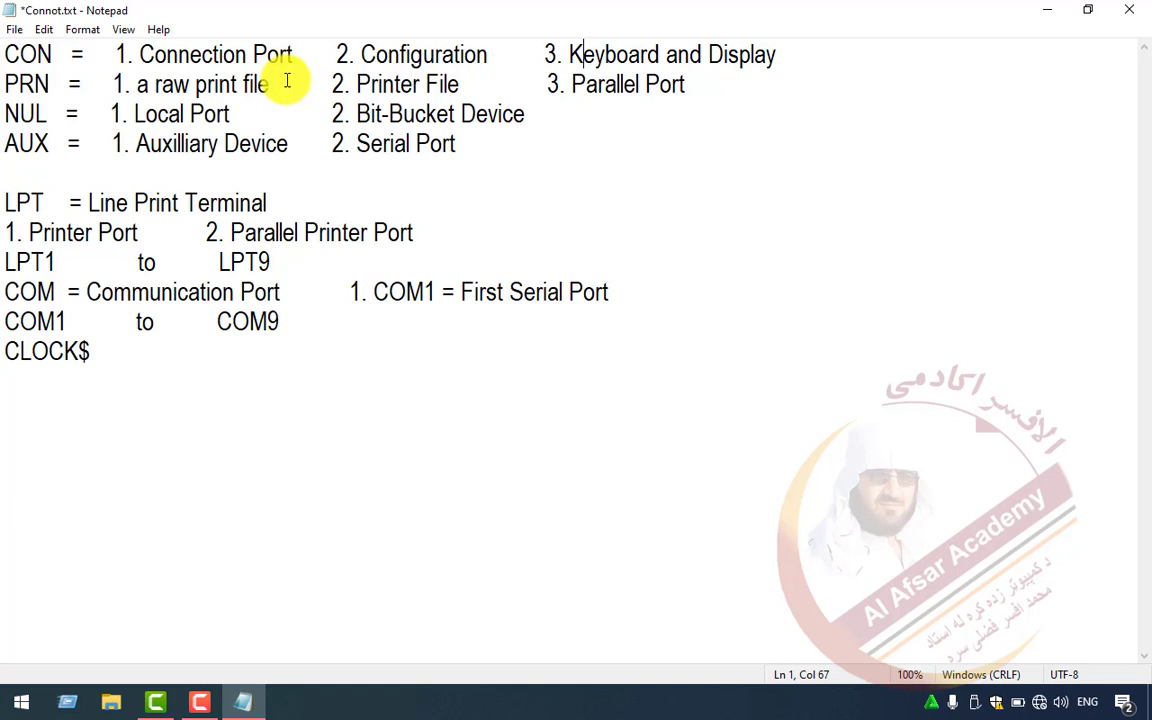
left_click_drag(5, 84, 30, 84)
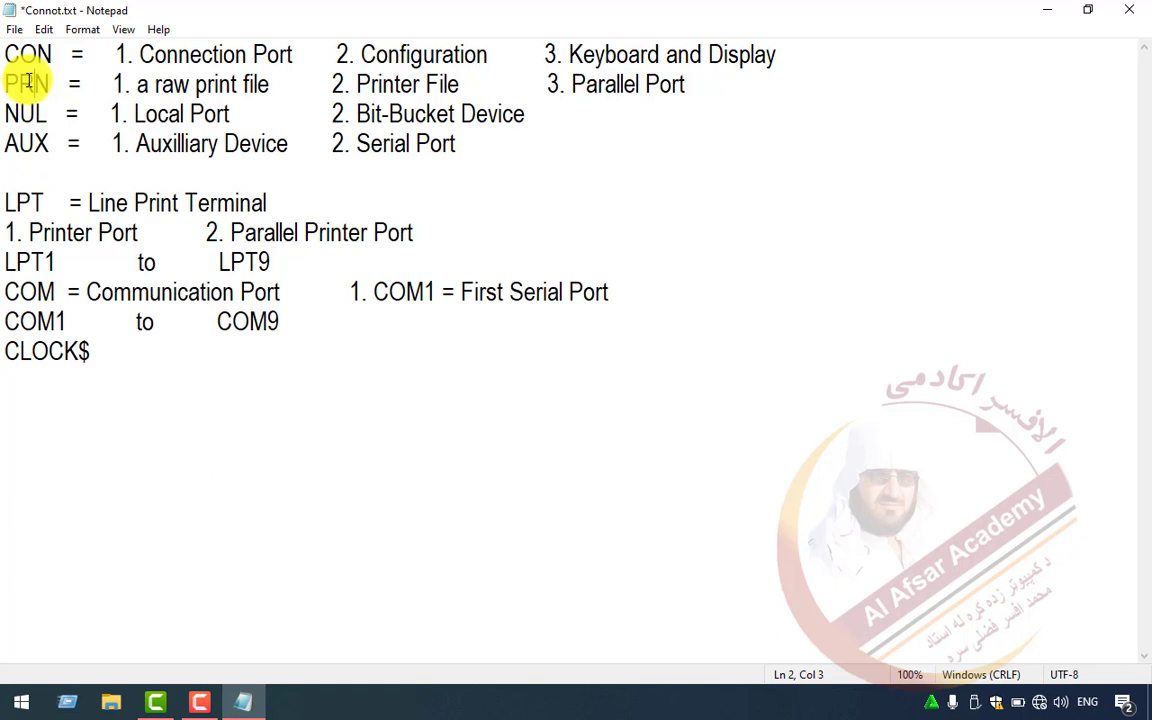
left_click(30, 83)
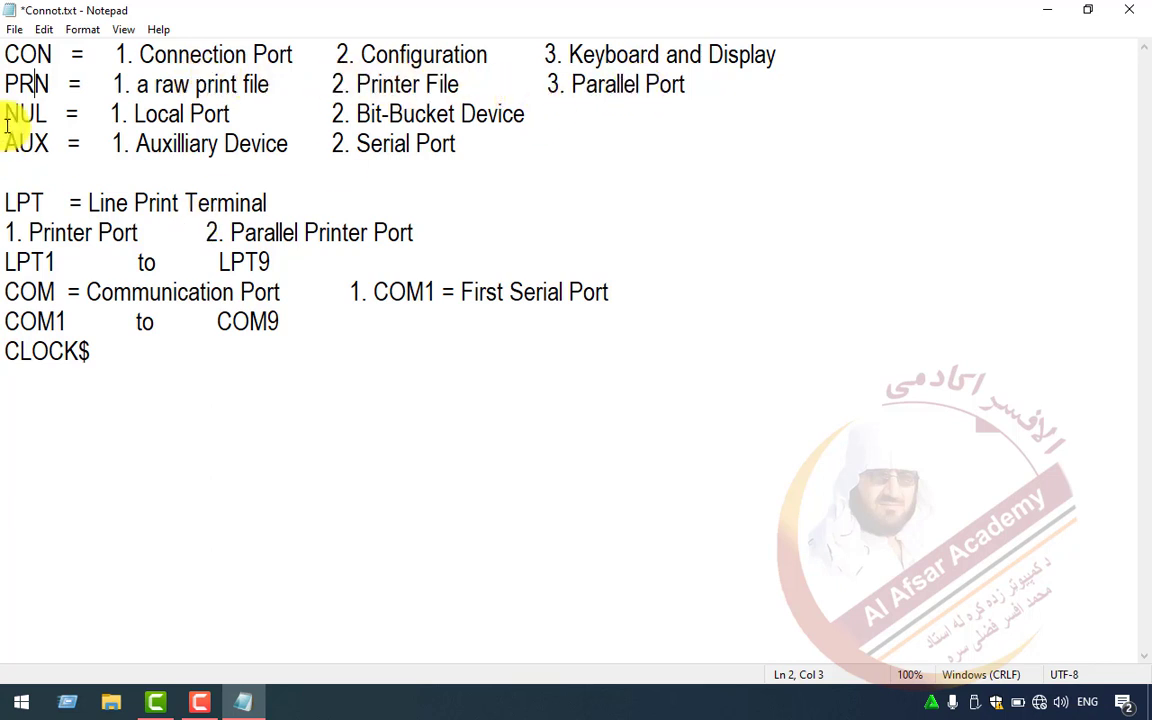
left_click_drag(6, 113, 45, 114)
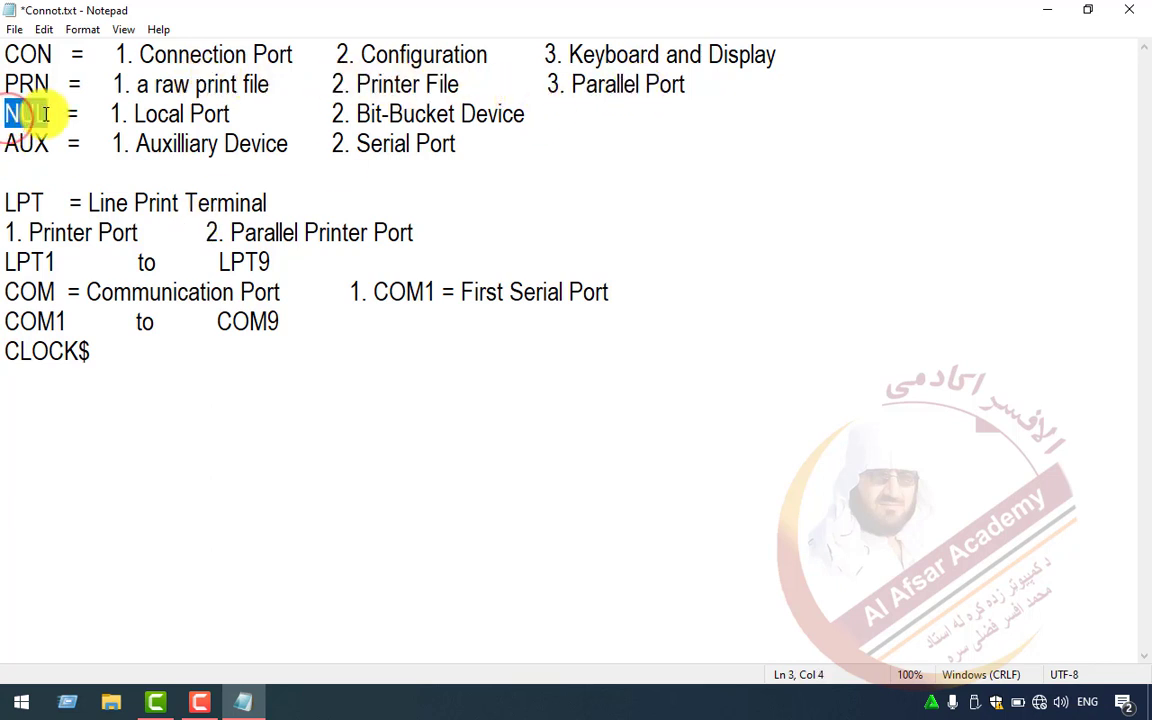
left_click(148, 115)
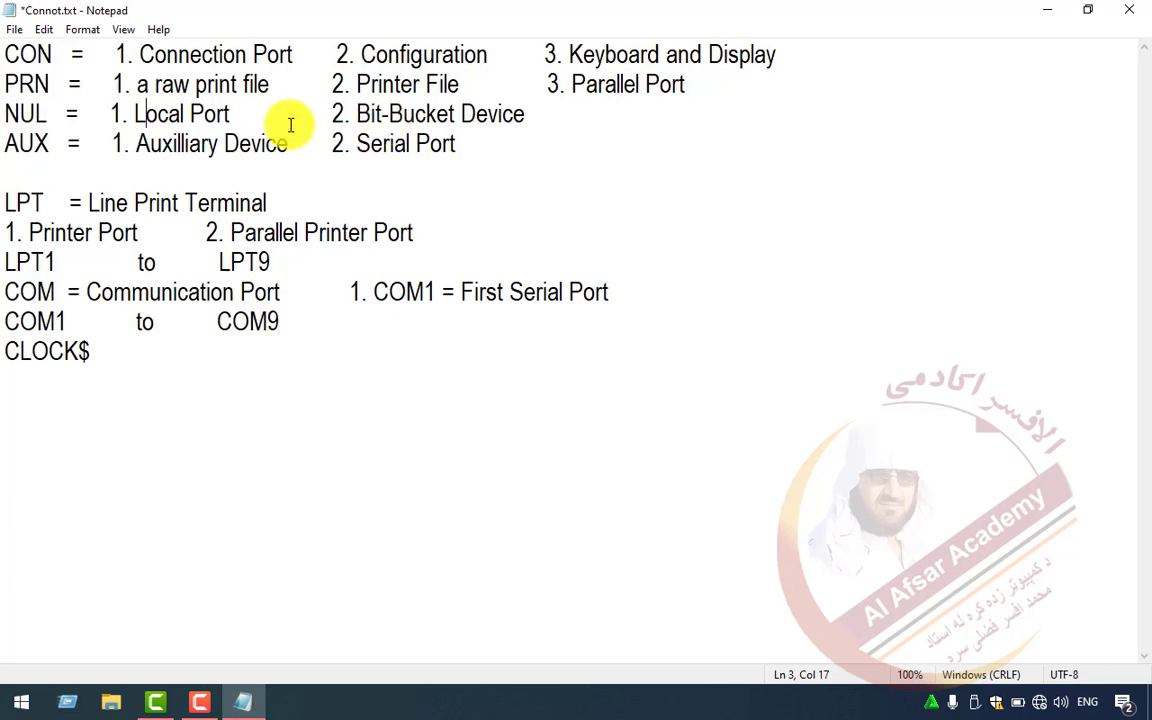
left_click(8, 114)
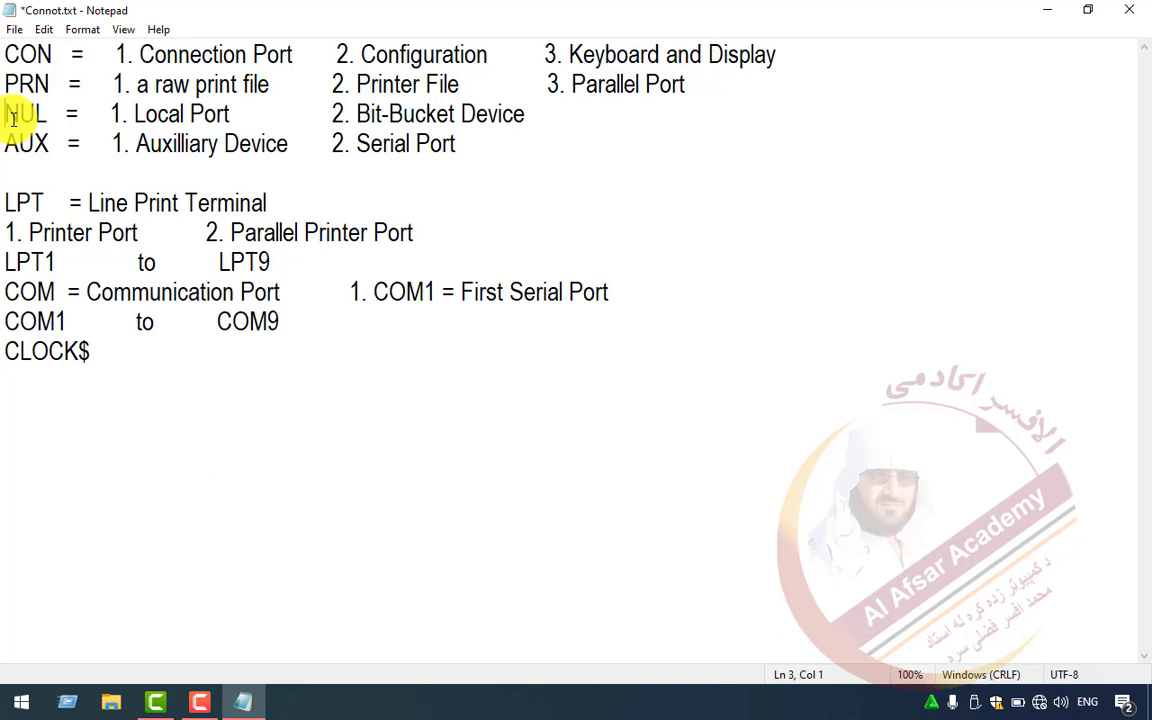
left_click(21, 143)
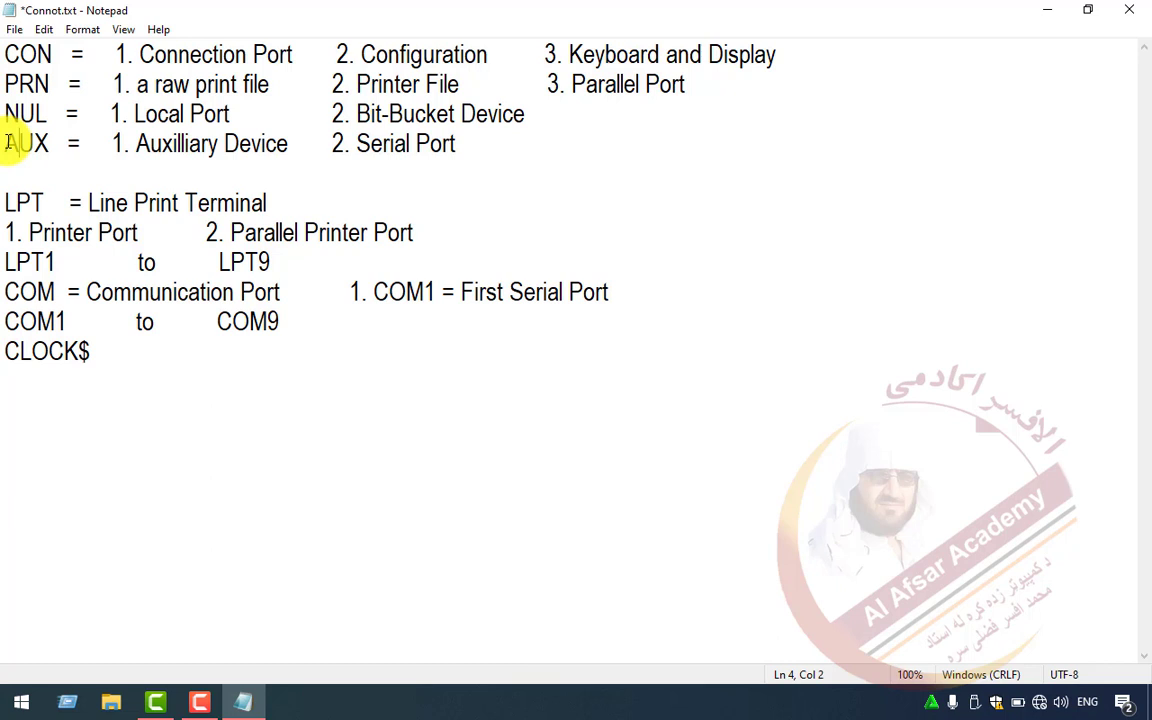
left_click(57, 176)
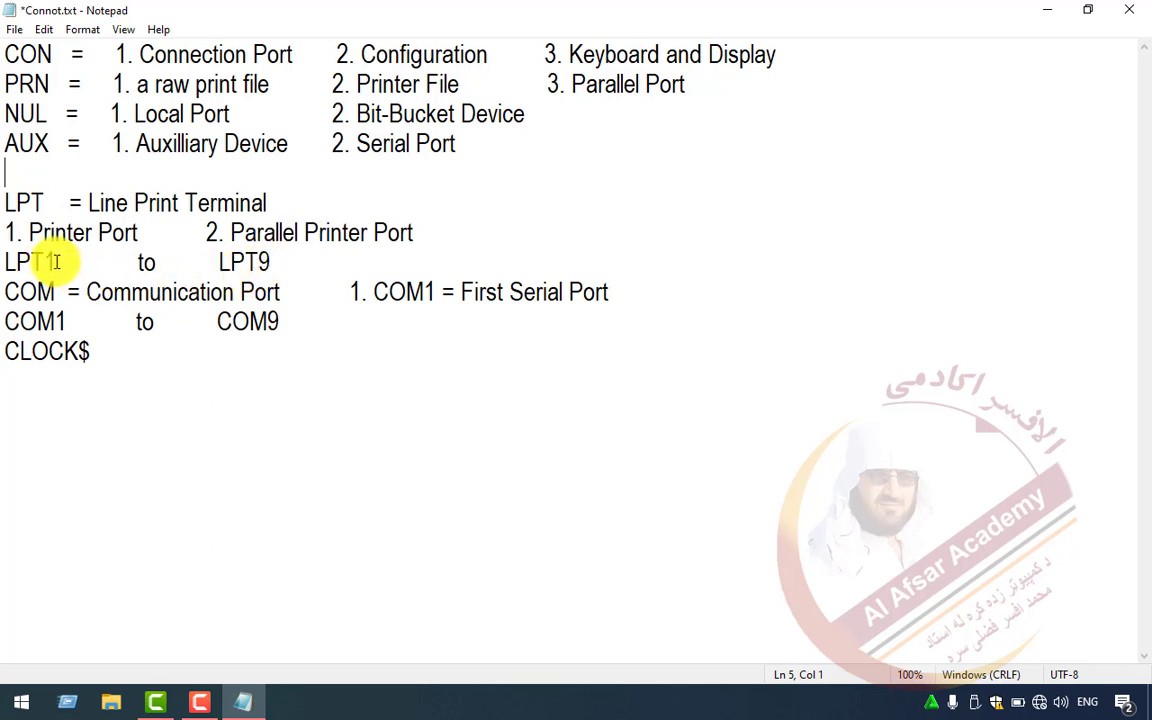
Add 0 to the start of both port ranges in the notes, so they begin "LPT0 1" and "COM0 1"
left_click(47, 261)
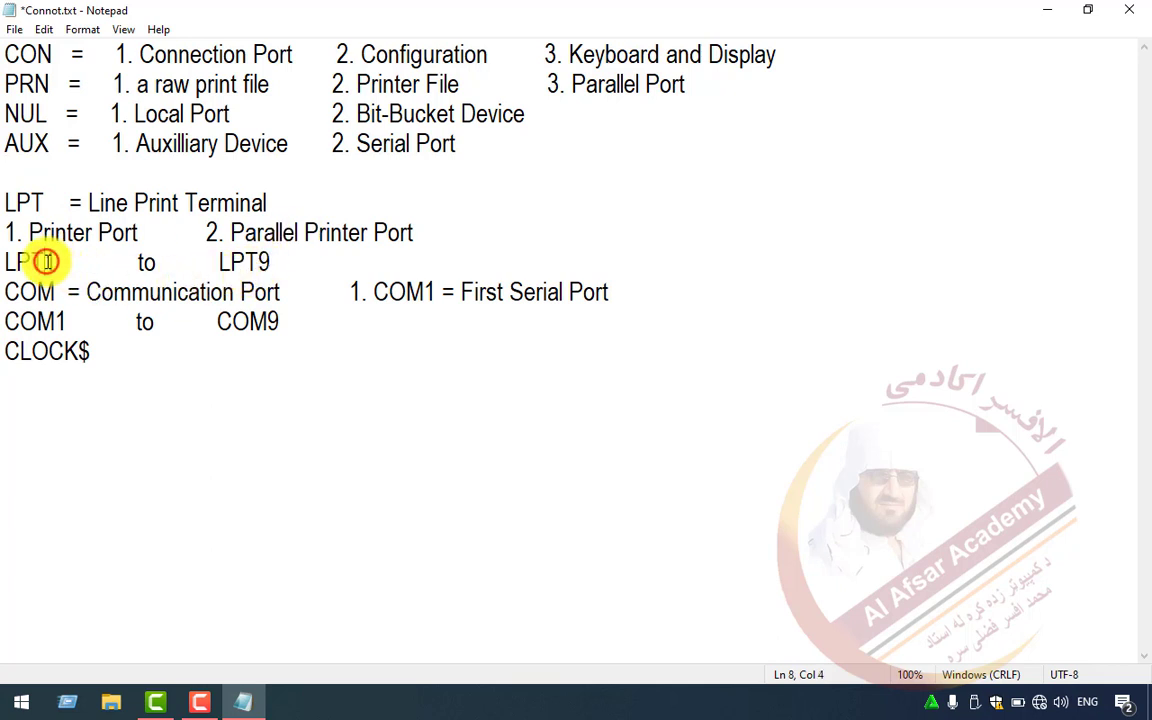
type("1")
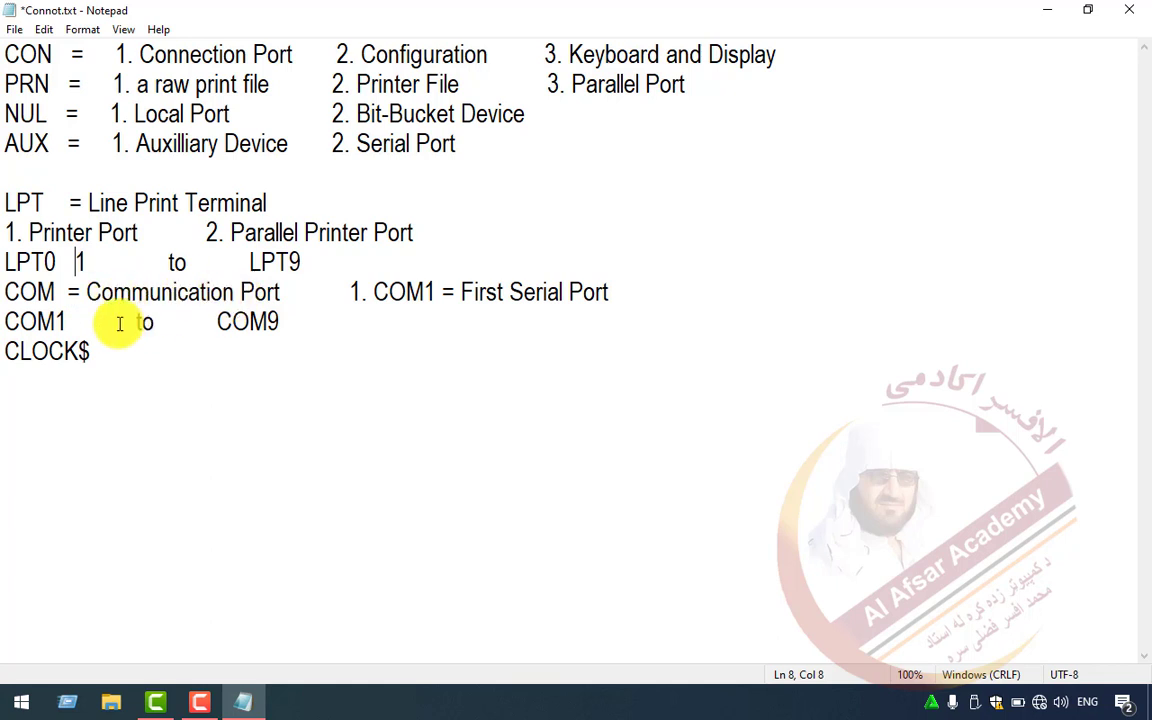
left_click(53, 318)
key("BackSpace")
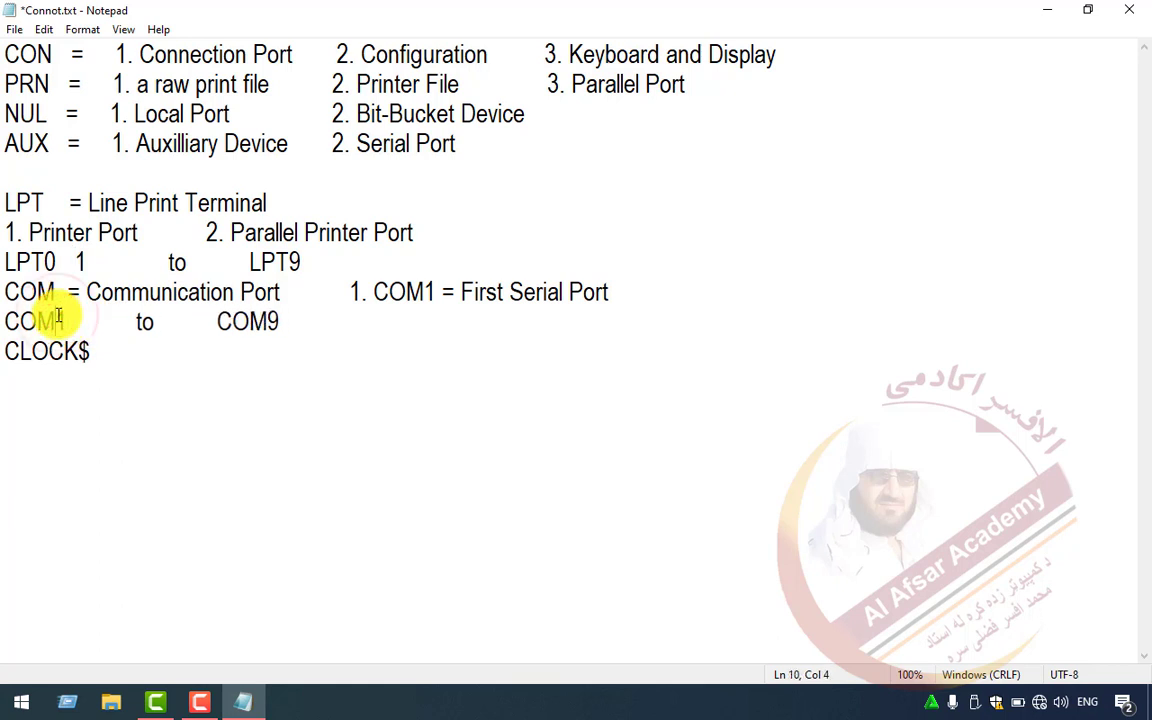
type("0")
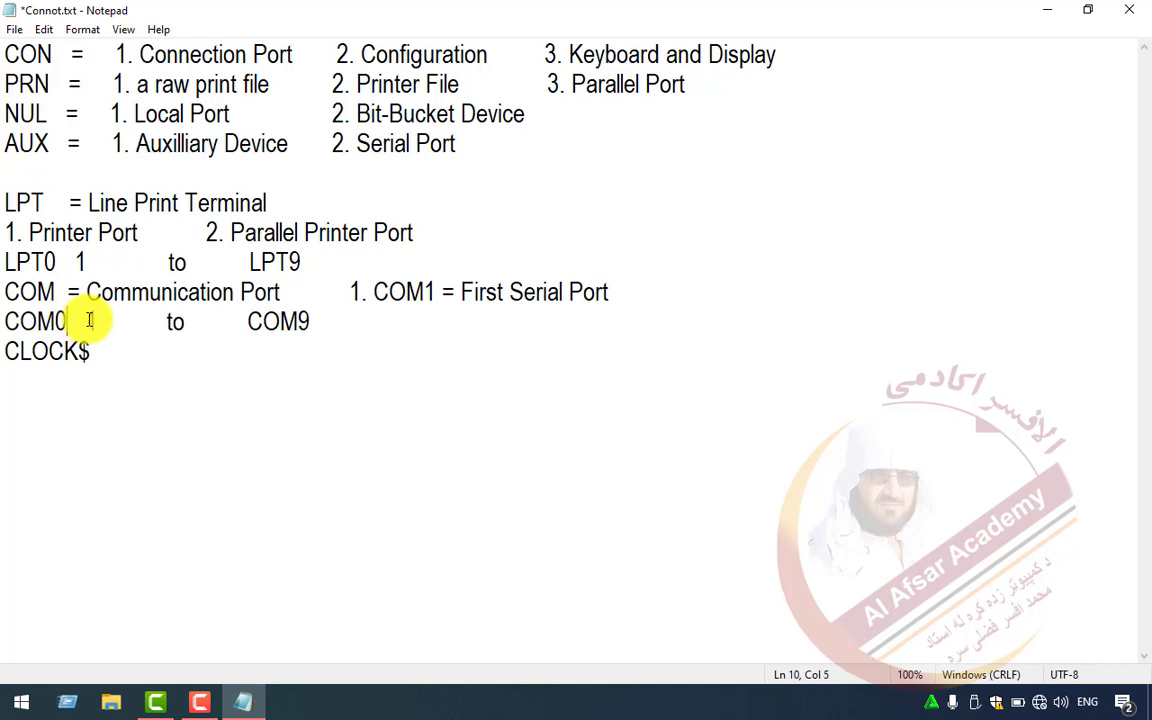
left_click(89, 321)
left_click(172, 321)
left_click(289, 317)
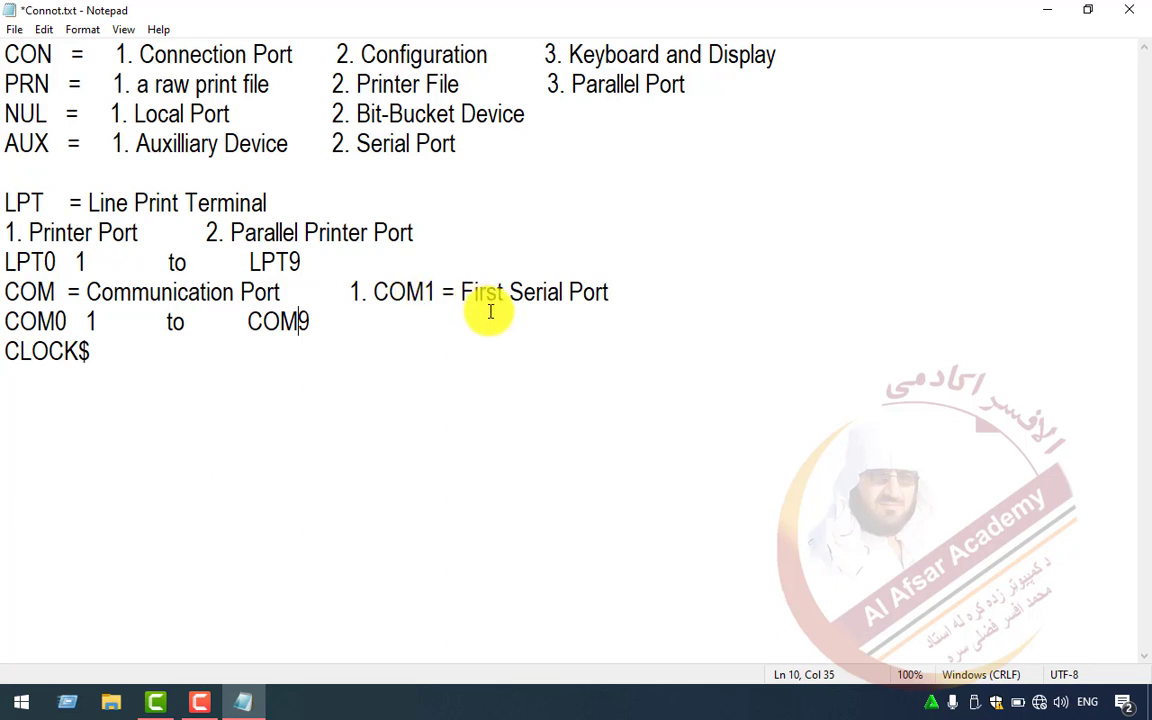
Review the COM1 and CLOCK$ entries in the notes
left_click(414, 279)
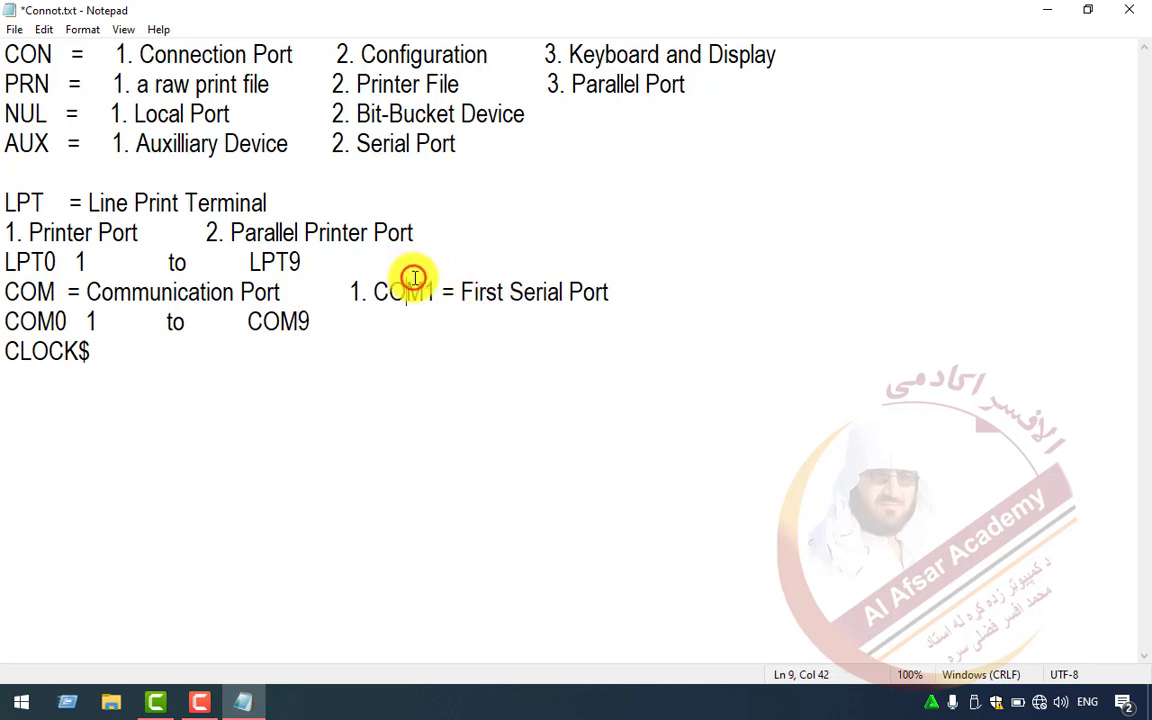
left_click_drag(92, 352, 8, 351)
left_click(149, 373)
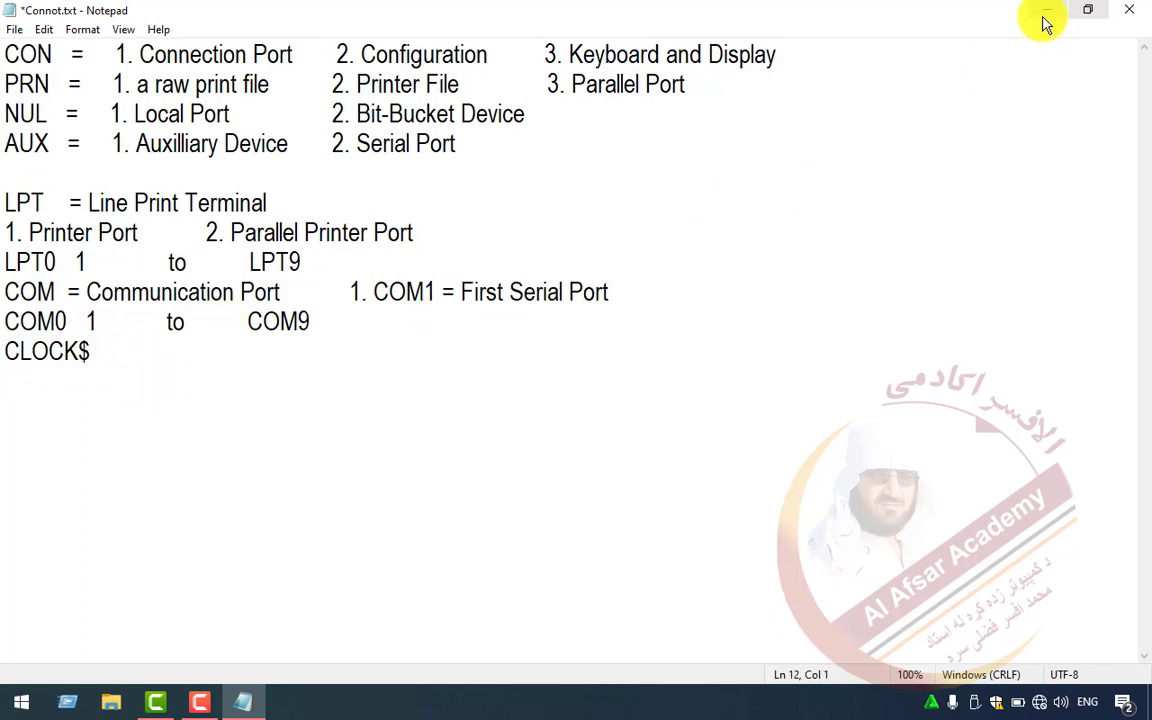
Show the desktop, create a new folder there and try to name it com0
left_click_drag(1040, 20, 1035, 28)
key("super+d")
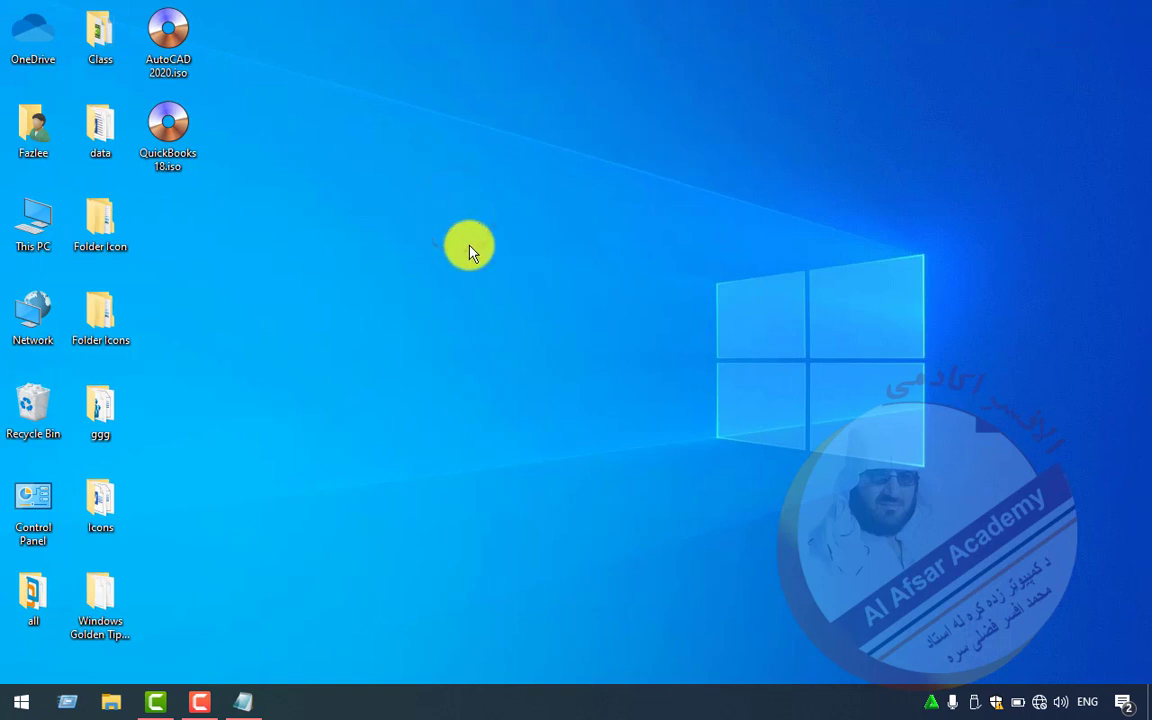
right_click(470, 247)
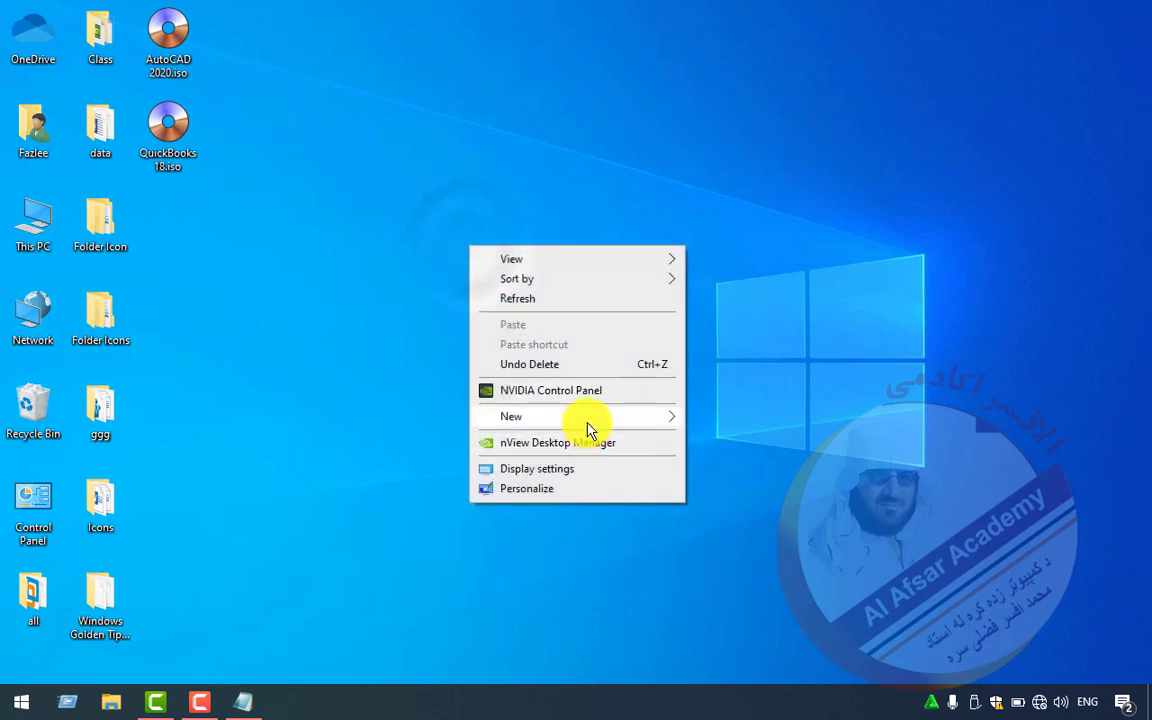
left_click(587, 418)
left_click(722, 114)
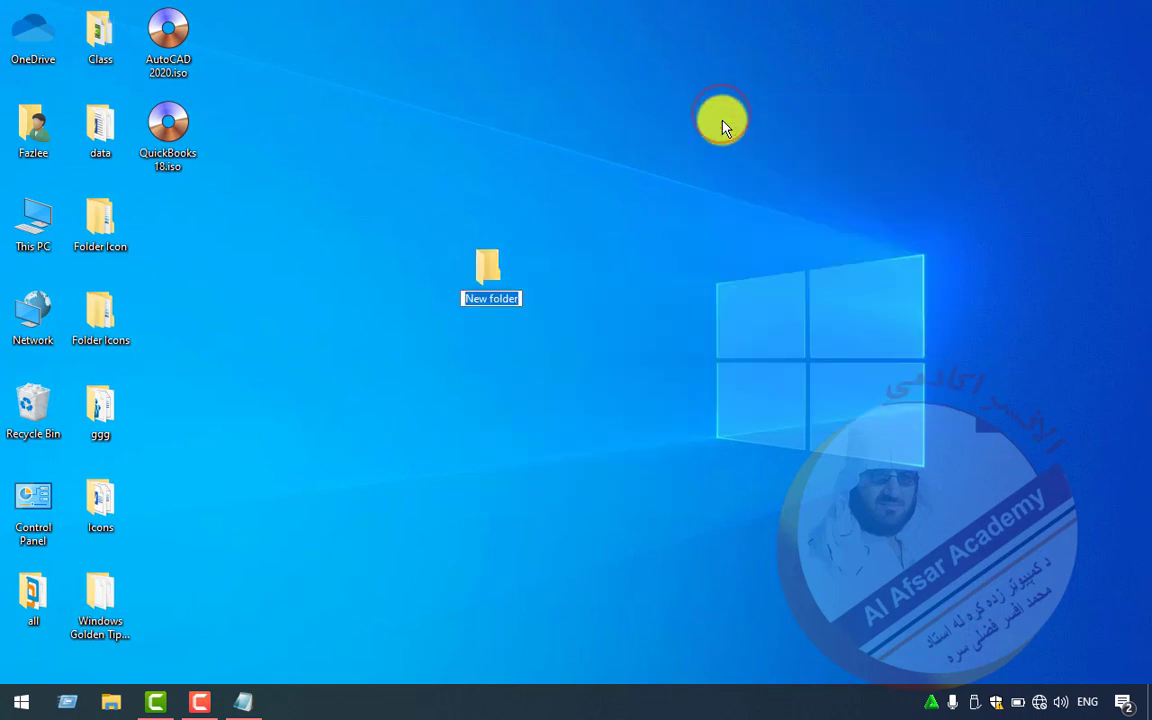
type("com1")
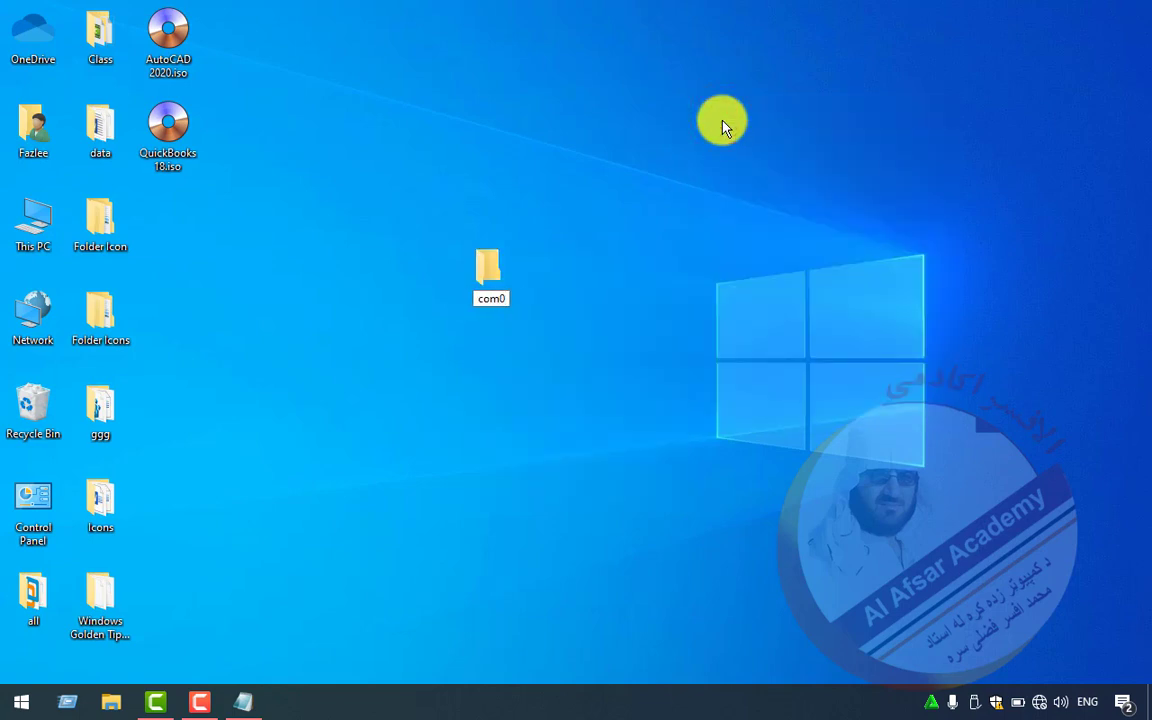
key("Return")
key("Return")
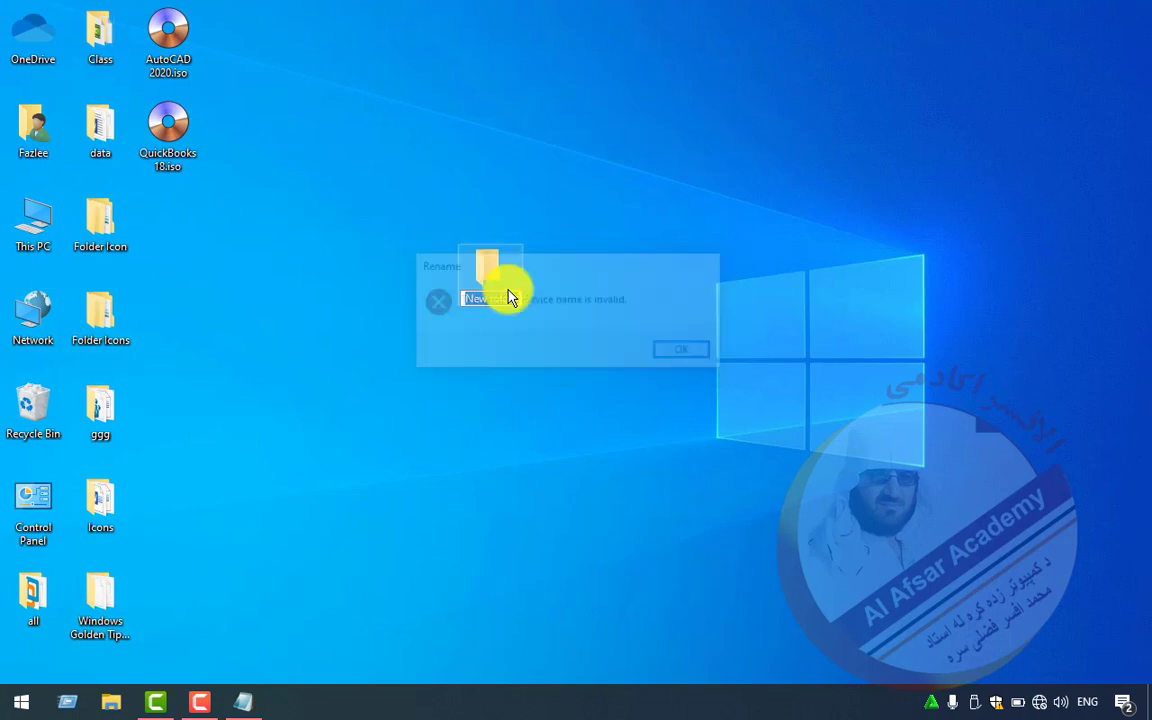
Try to name the new desktop folder com1
type("com1")
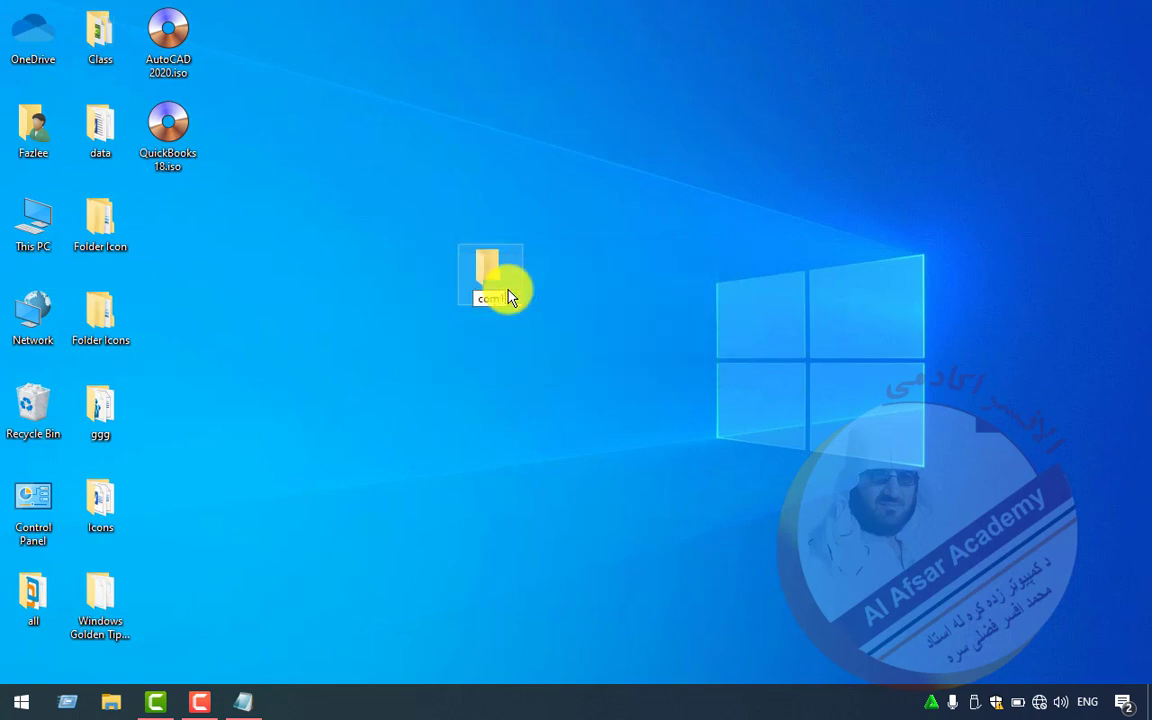
key("Return")
key("Return")
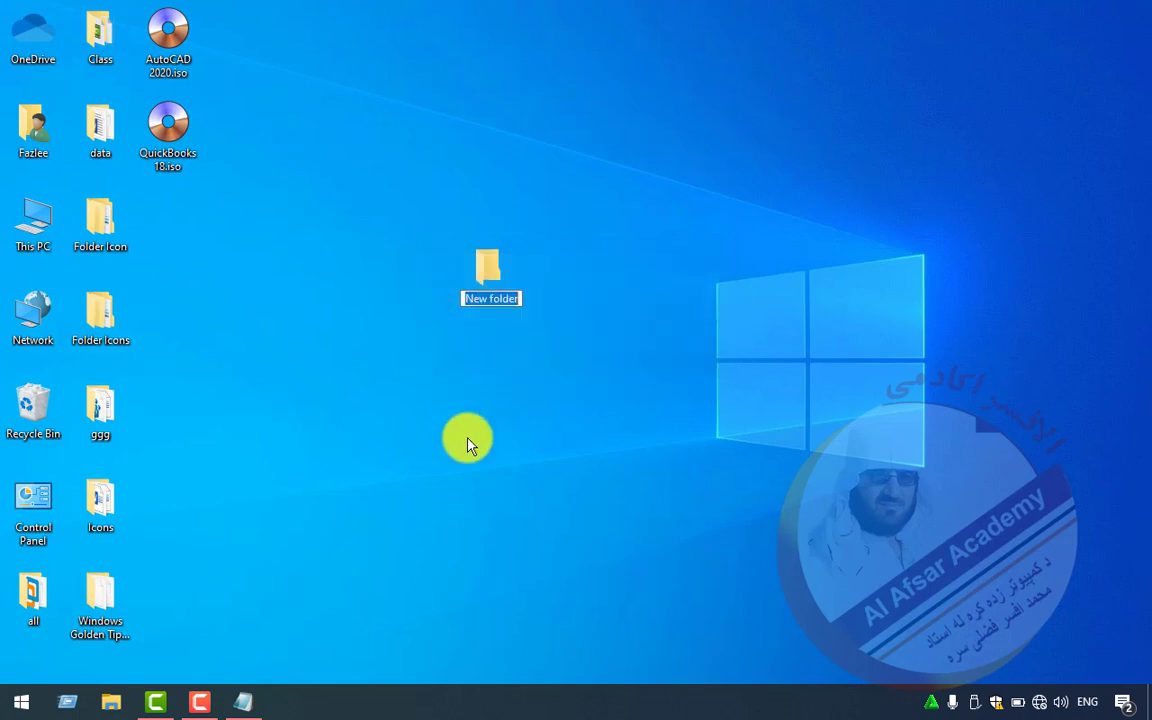
Try to name the new desktop folder com9, and rename it com10
type("com1")
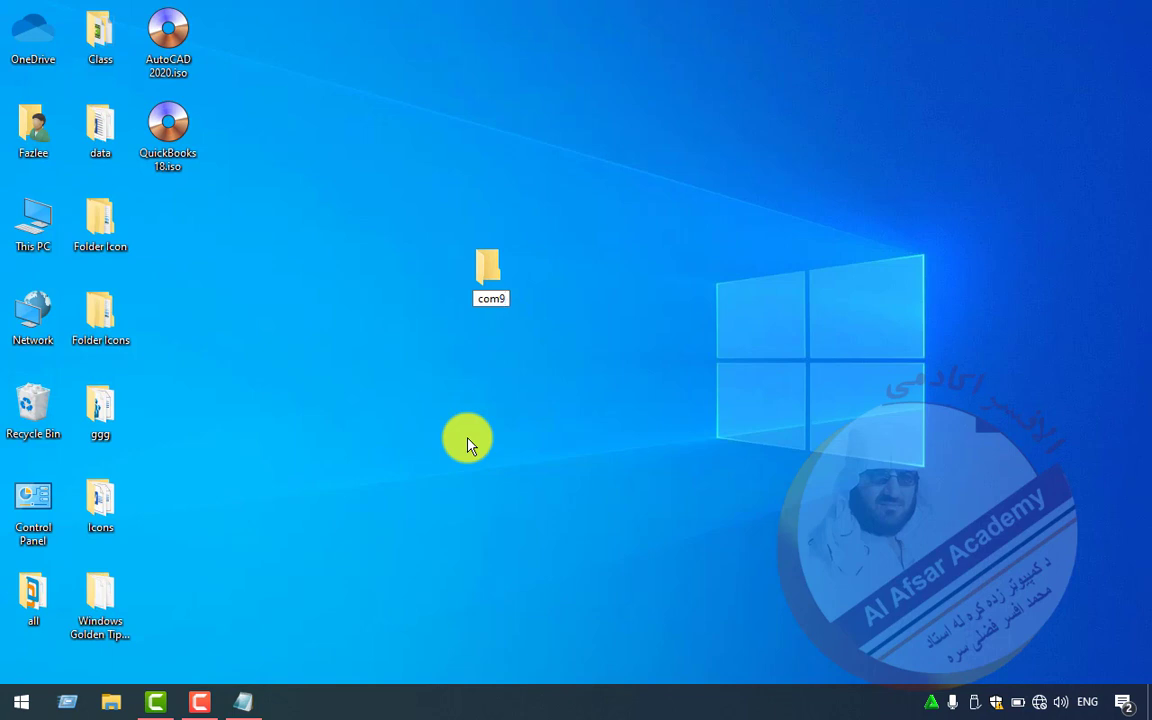
key("Return")
key("Return")
type("com10")
key("Return")
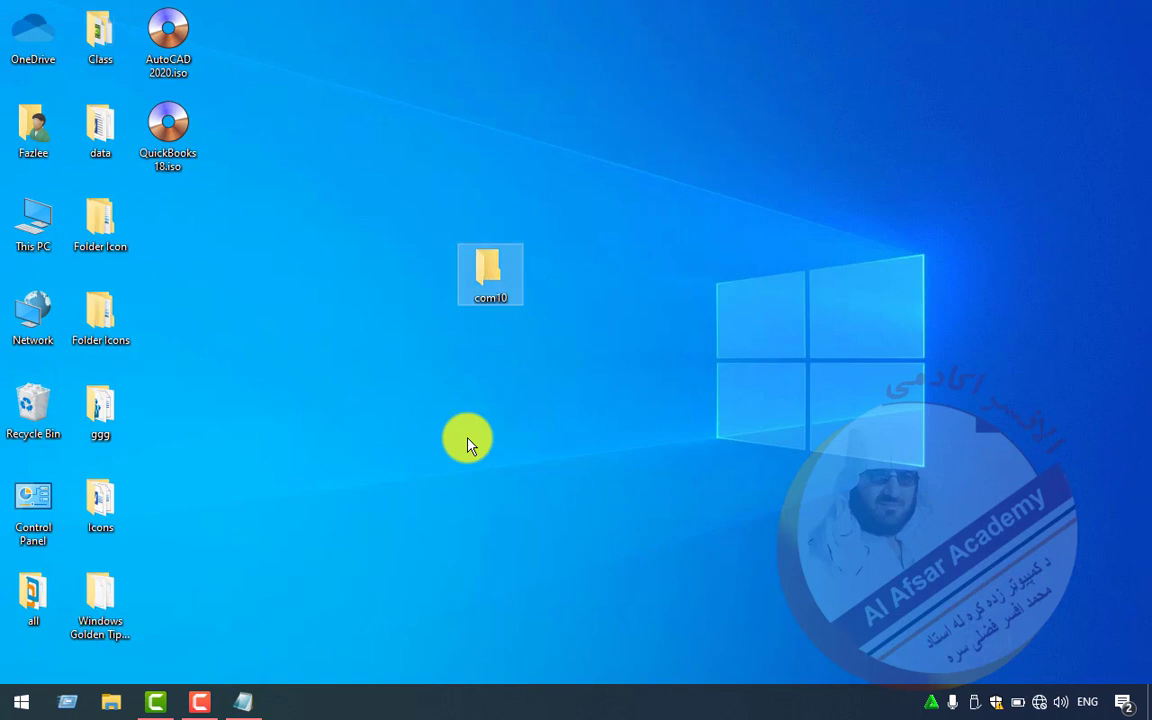
Rename the com10 folder on the desktop to lpt
key("F2")
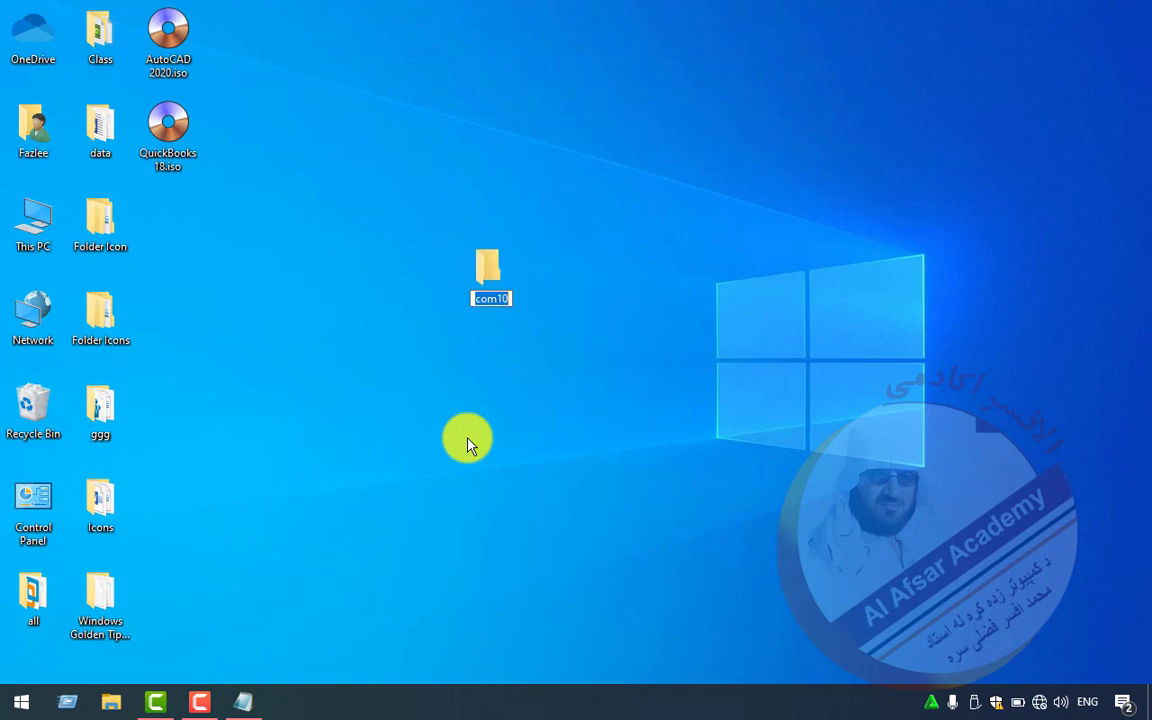
type("lpt")
key("Return")
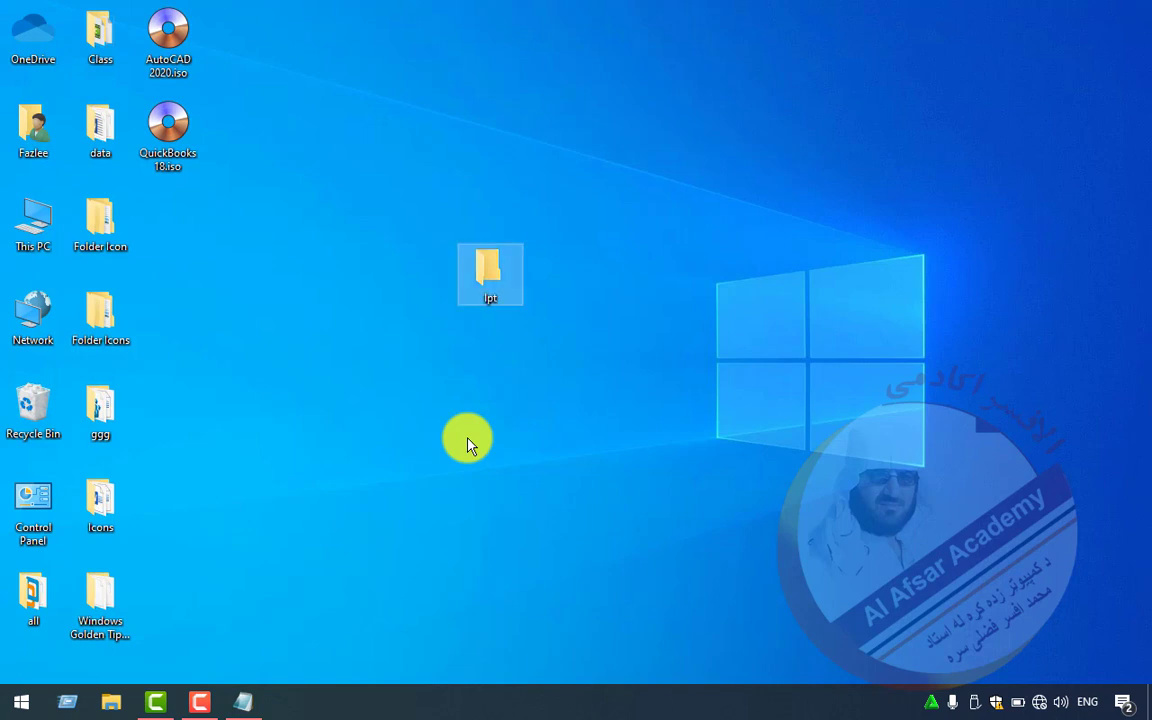
Try to rename the lpt folder to lpt0 and to lpt1
key("F2")
key("End")
type("0")
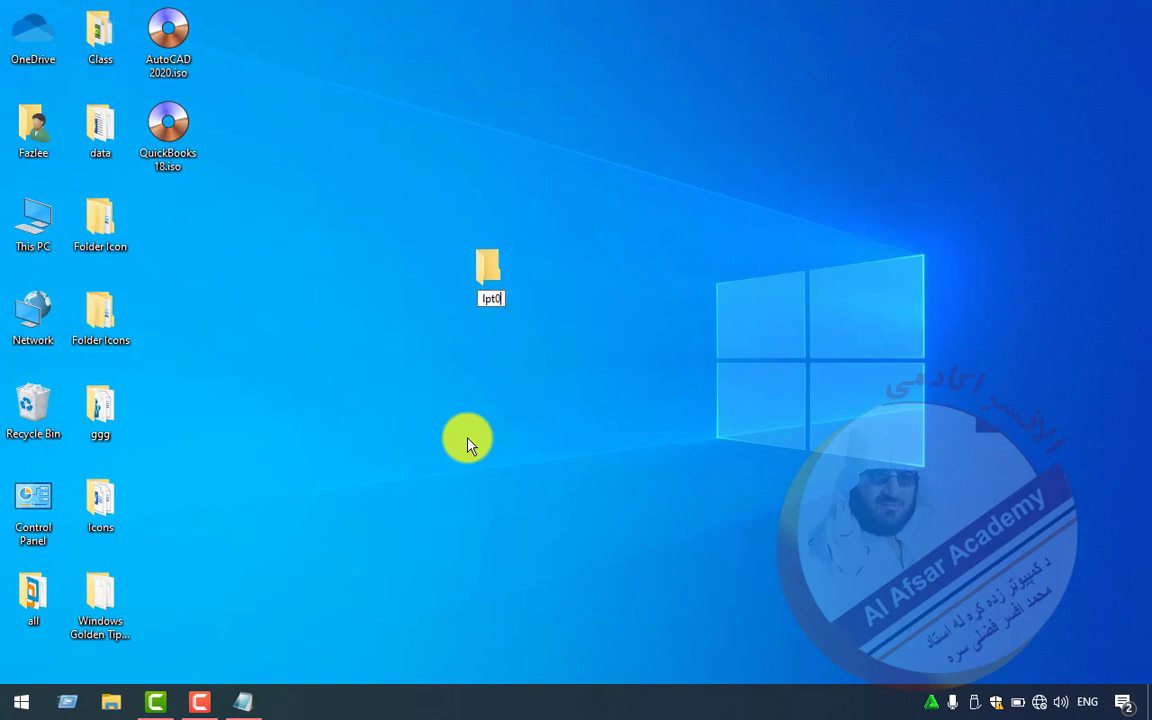
key("Return")
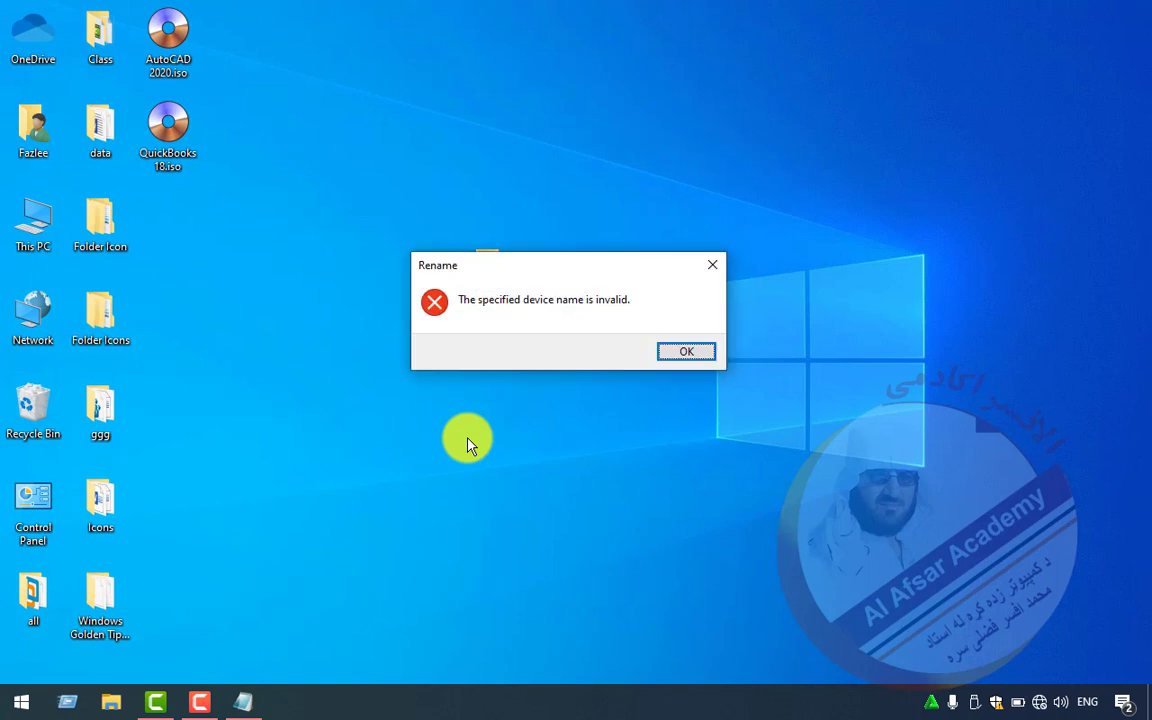
key("Return")
key("End")
key("BackSpace")
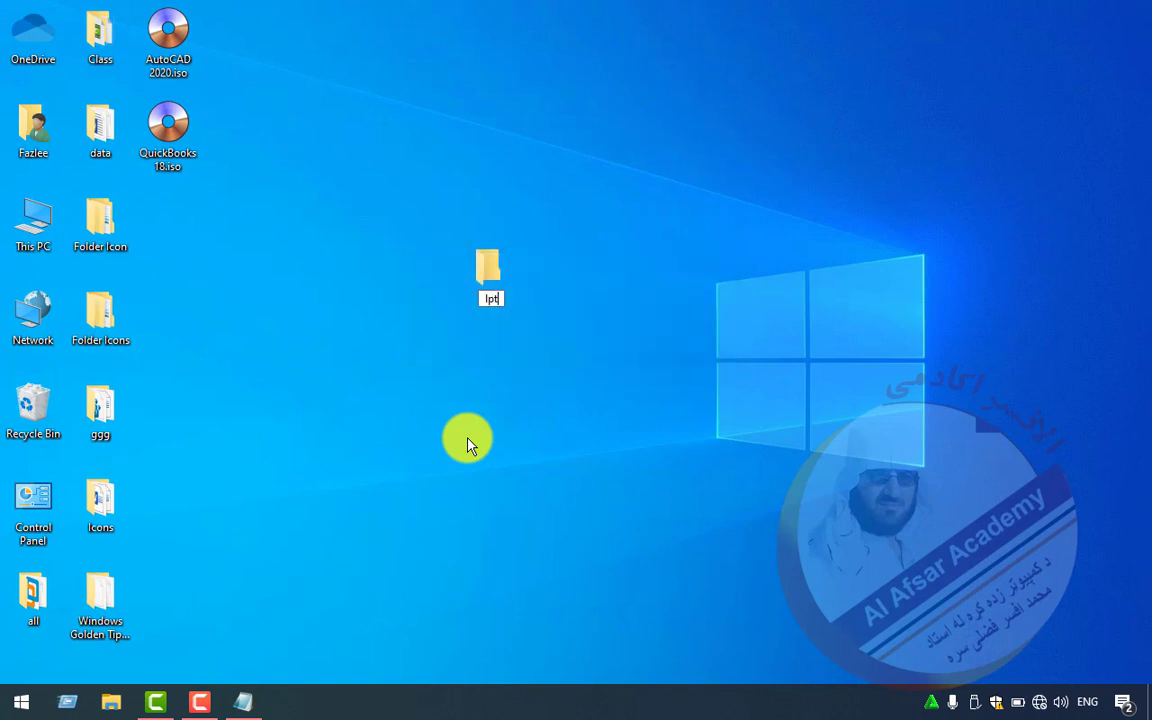
type("1")
key("Return")
key("Escape")
Try lpt2 as the folder's name, and rename the folder lpt10
type("2")
key("Return")
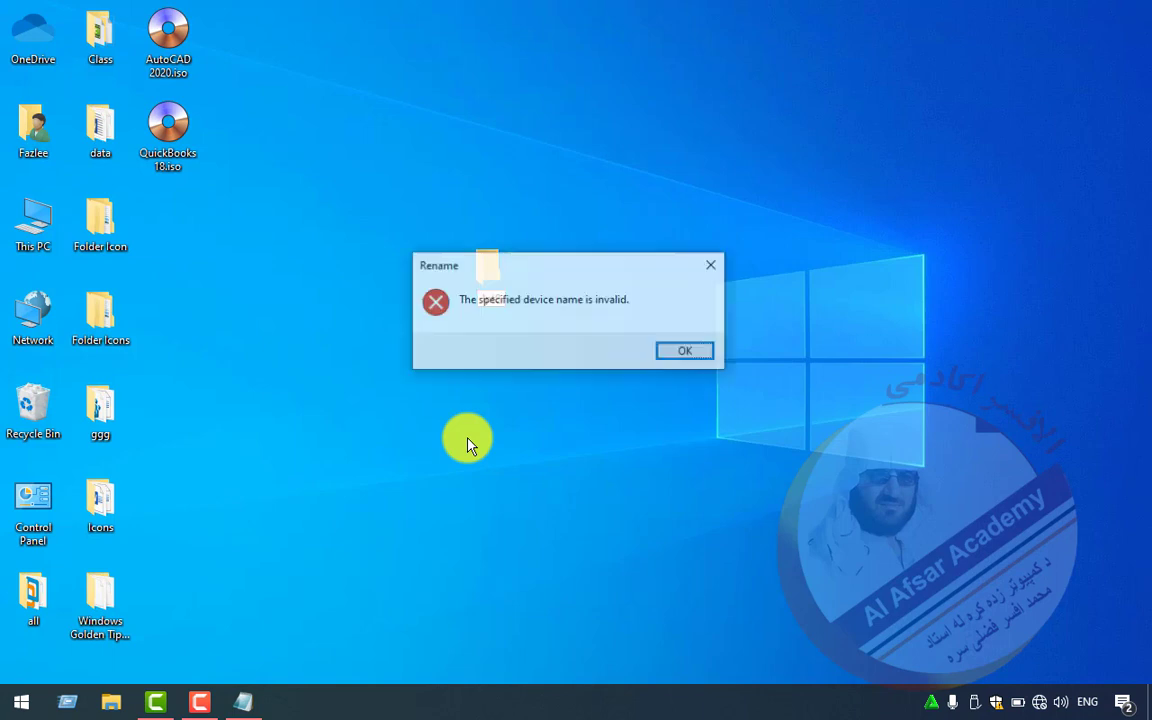
key("Escape")
type("10")
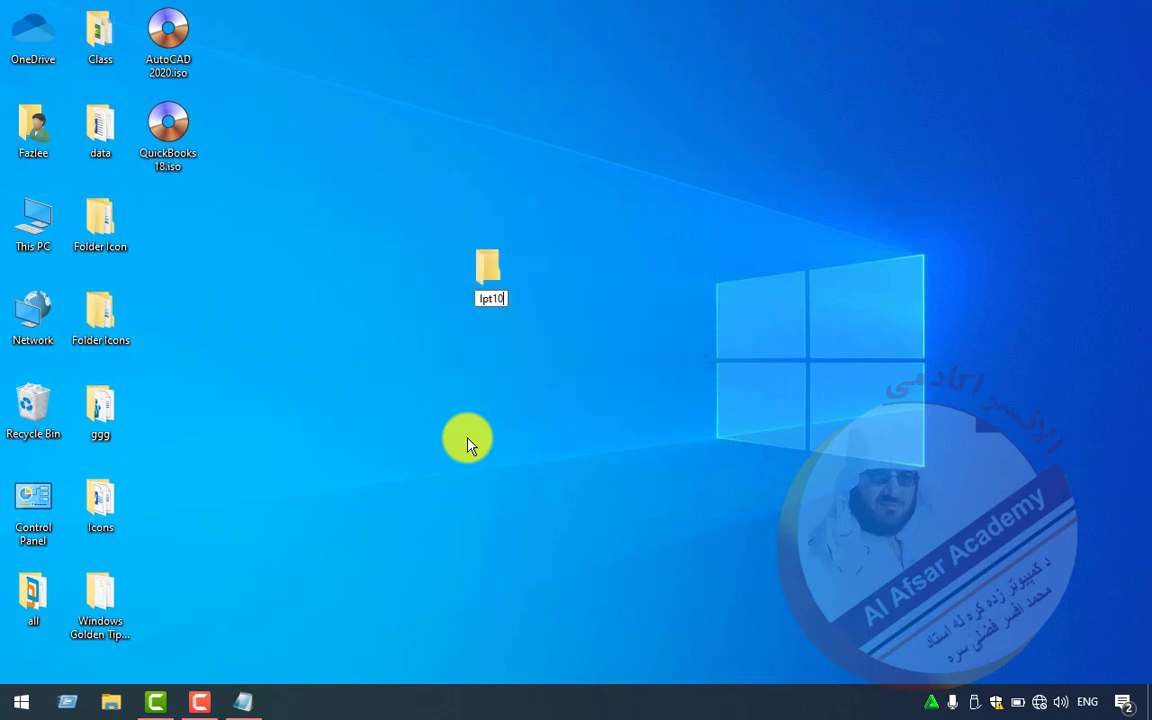
key("Return")
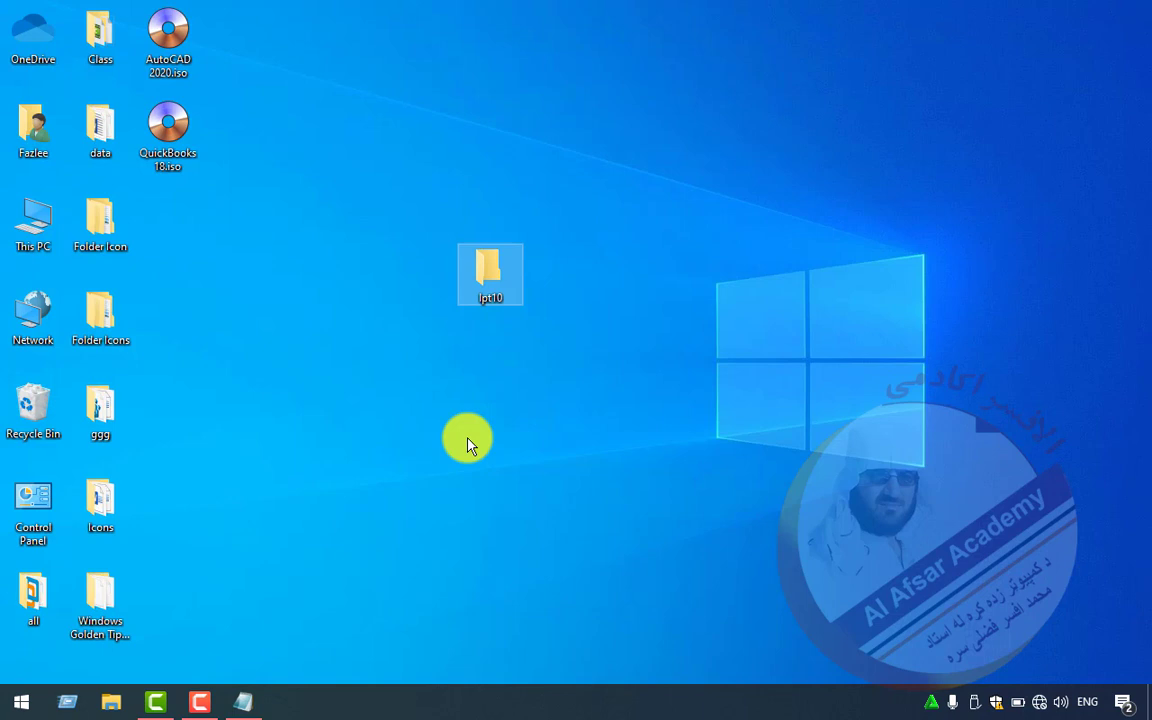
Try to rename the lpt10 folder to nul and to prn
key("F2")
type("nul")
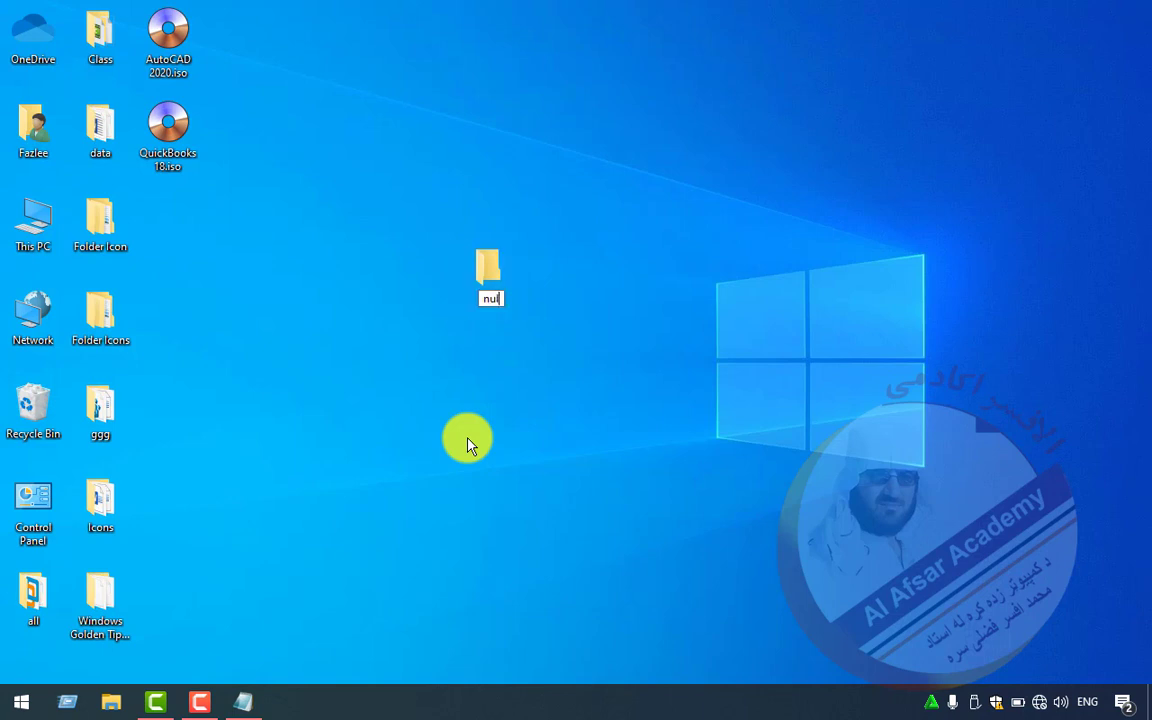
key("Return")
key("Return")
type("prn")
key("Return")
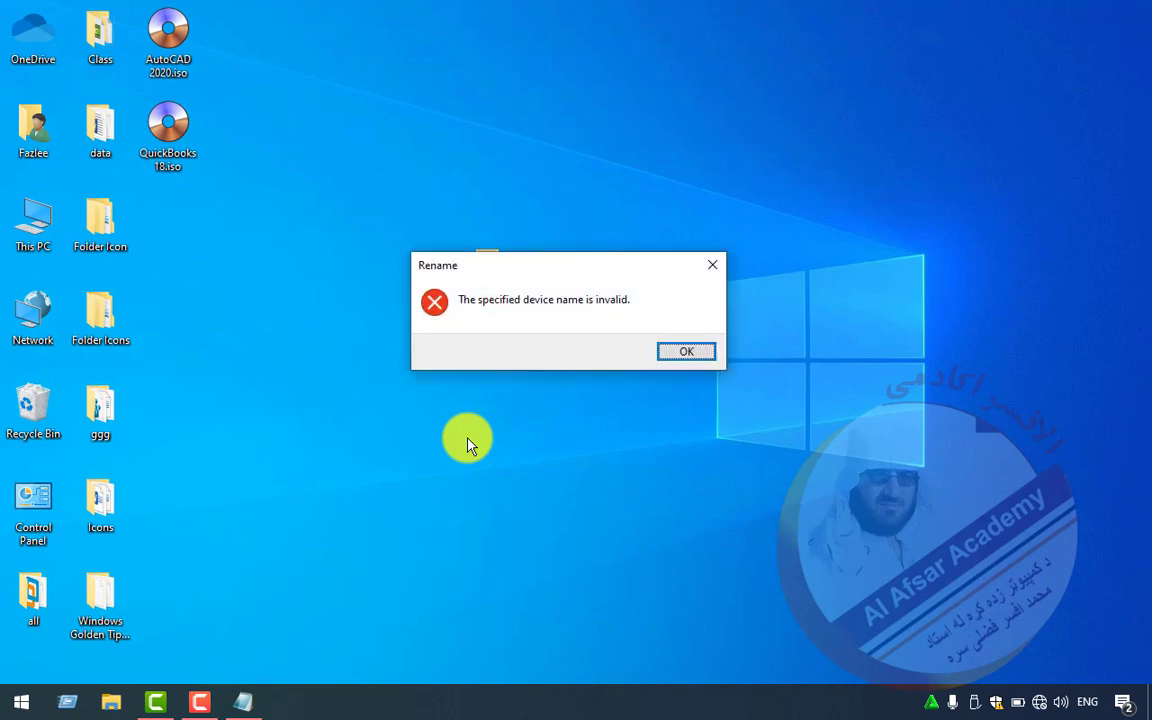
key("Return")
Try to rename the lpt10 folder to con and to aux
type("con")
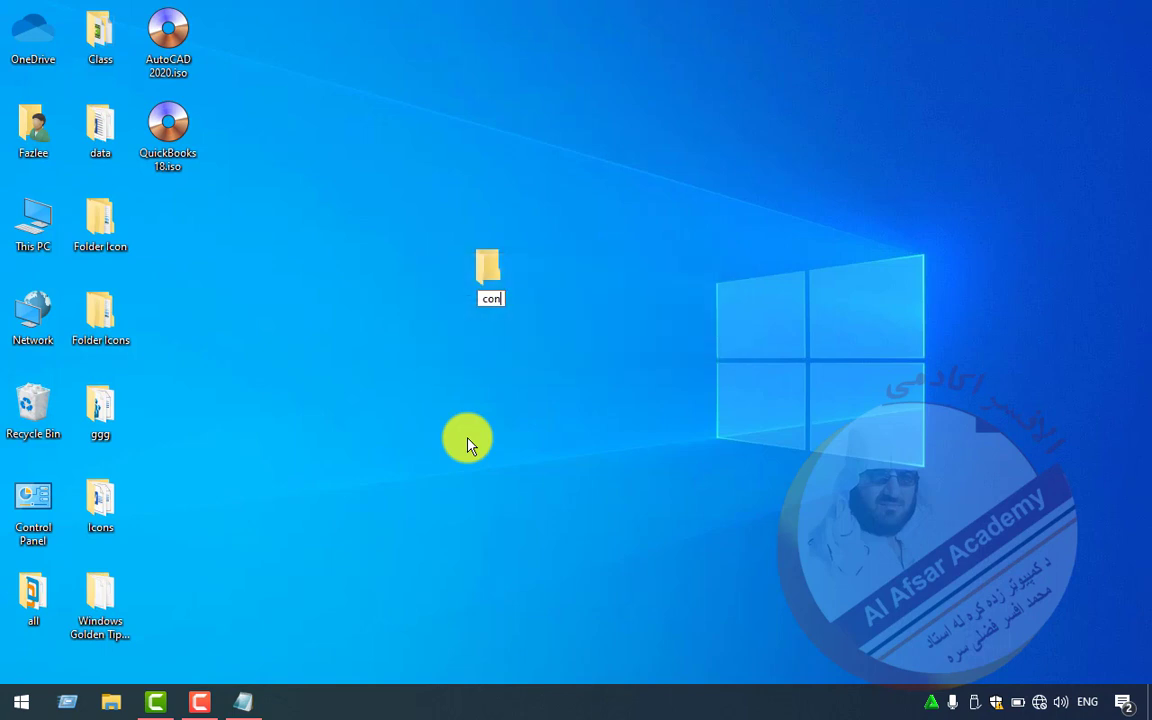
key("Return")
key("Return")
type("aux")
key("Return")
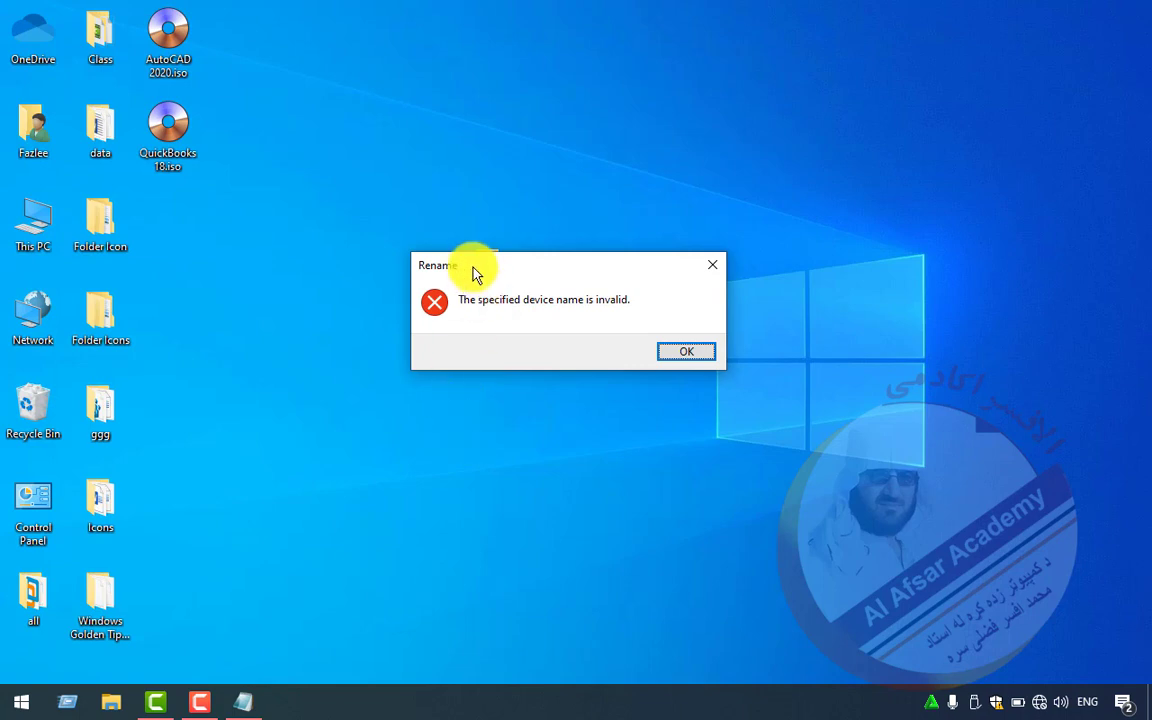
left_click_drag(472, 268, 636, 193)
left_click(850, 277)
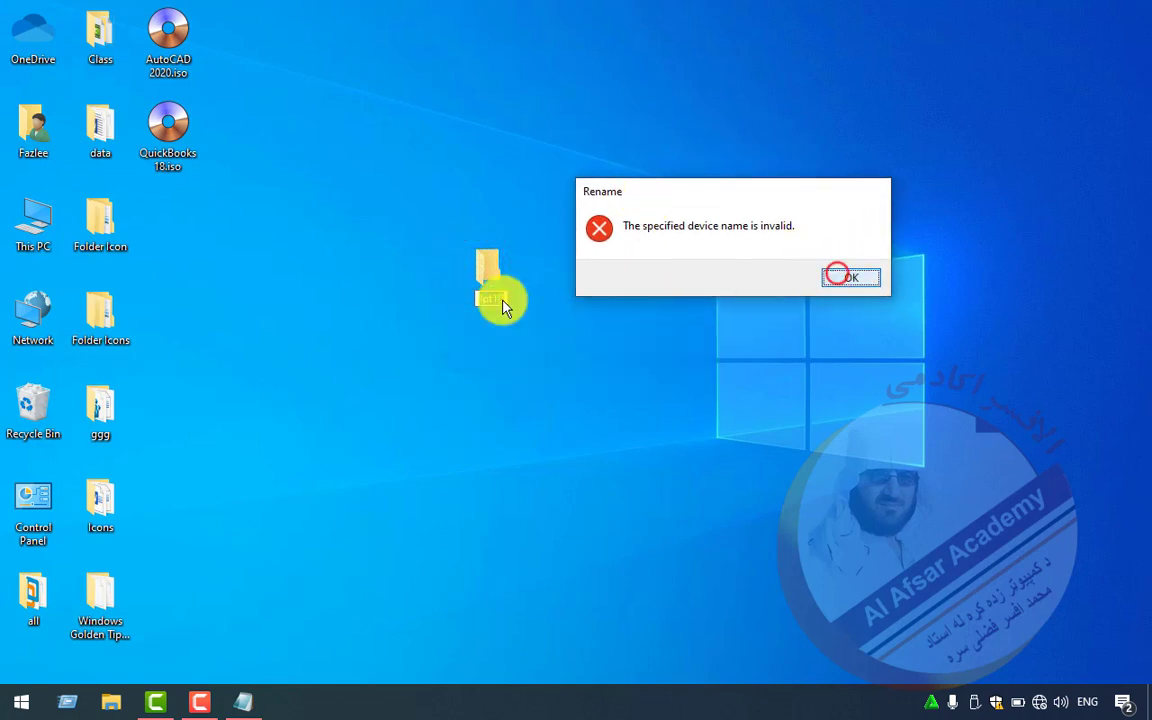
Delete the lpt10 folder from the desktop
left_click_drag(489, 278, 494, 239)
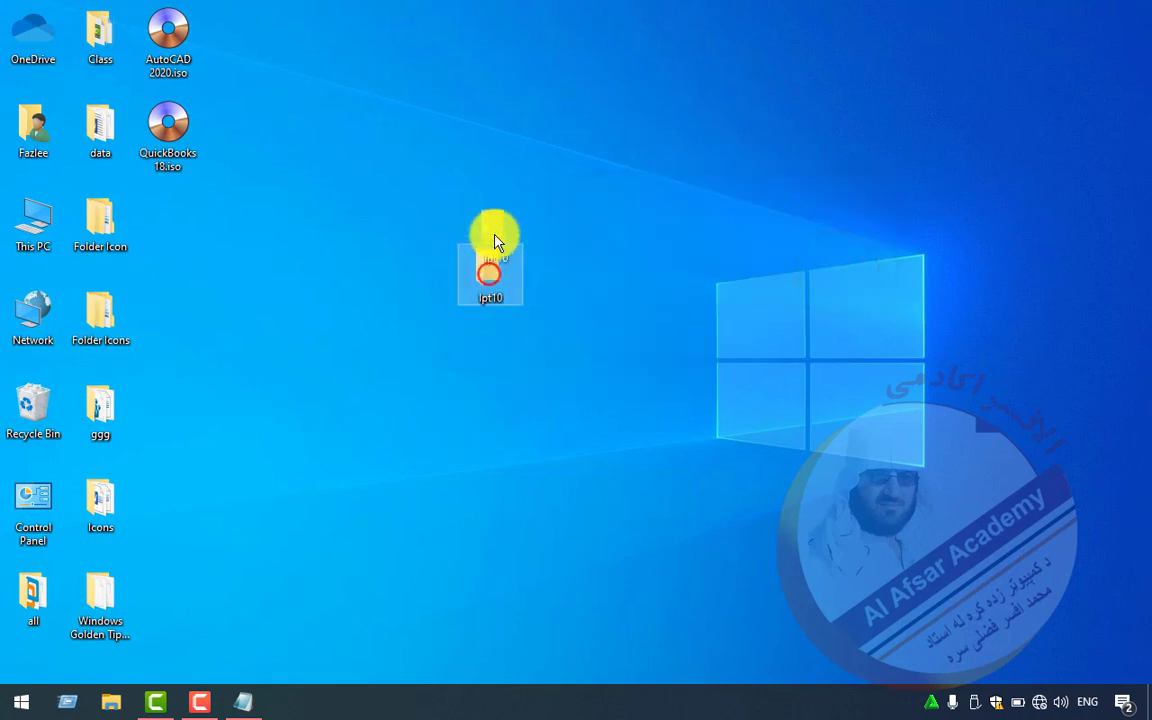
key("Delete")
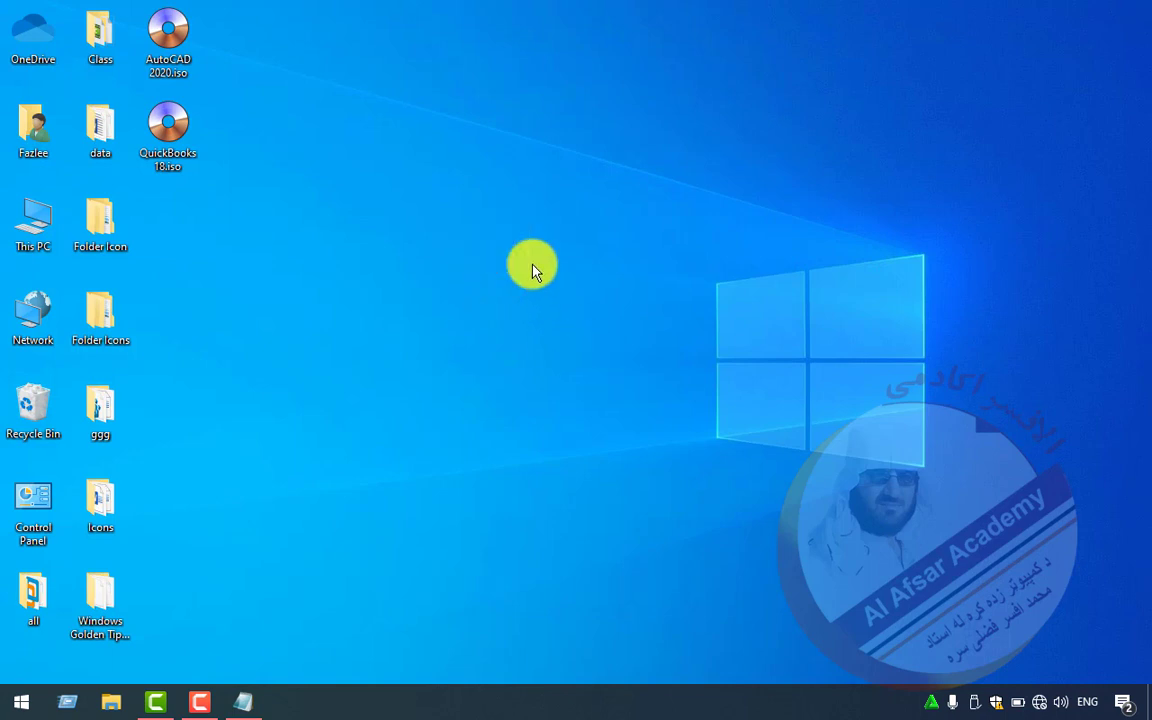
Create a new text document on the desktop and try to name it lpt1
right_click(533, 266)
left_click(632, 438)
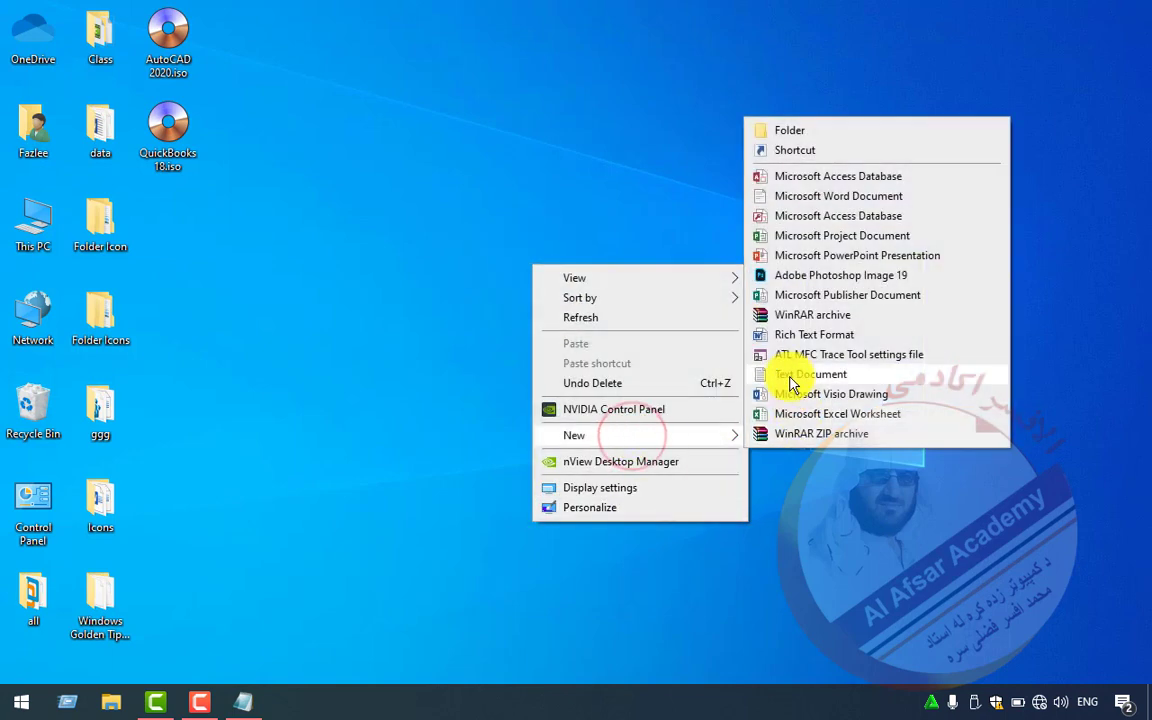
left_click(784, 375)
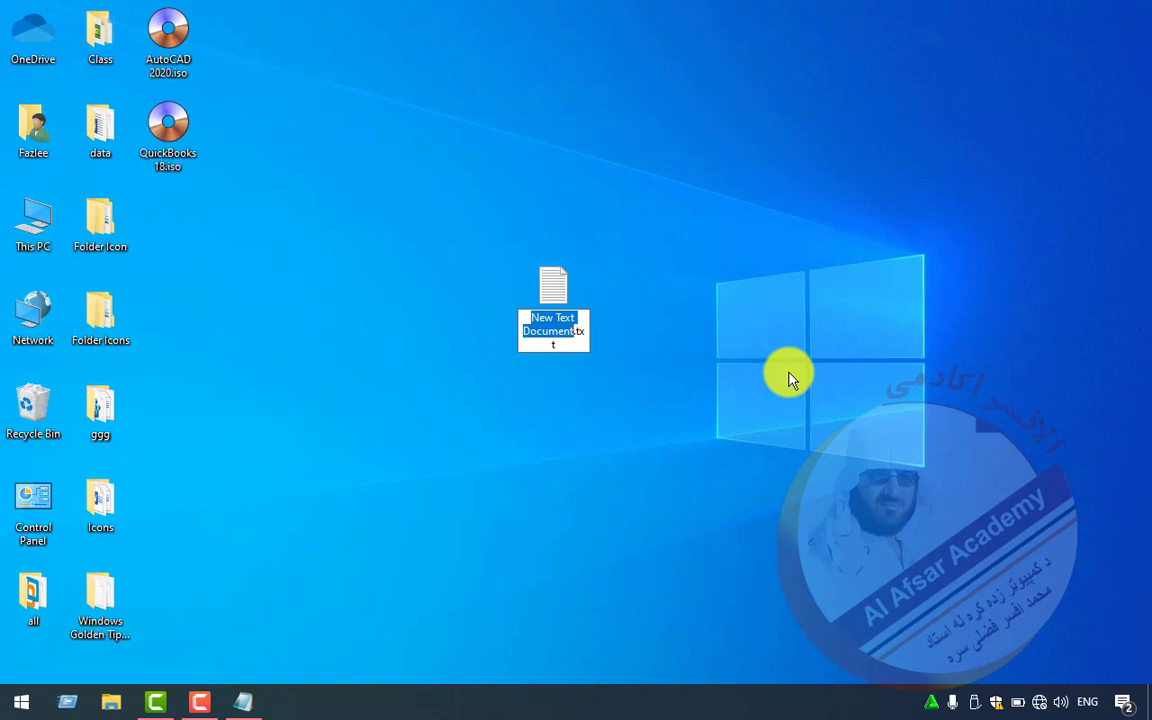
type("lpt1")
key("Return")
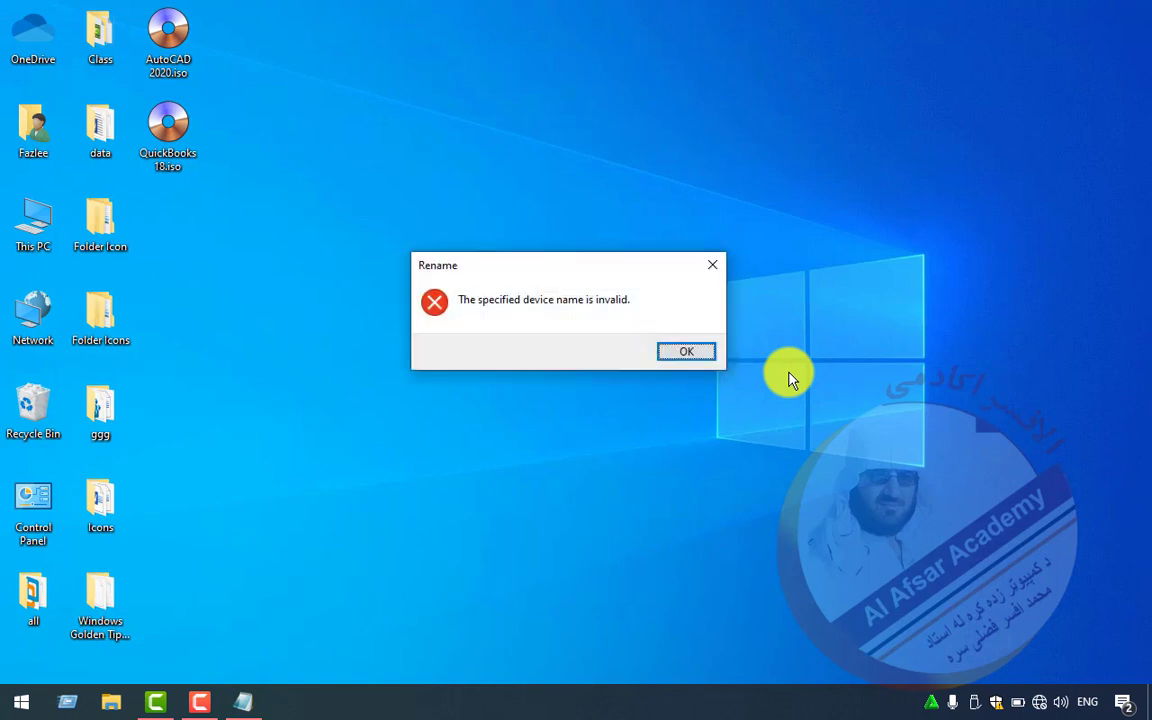
left_click(680, 350)
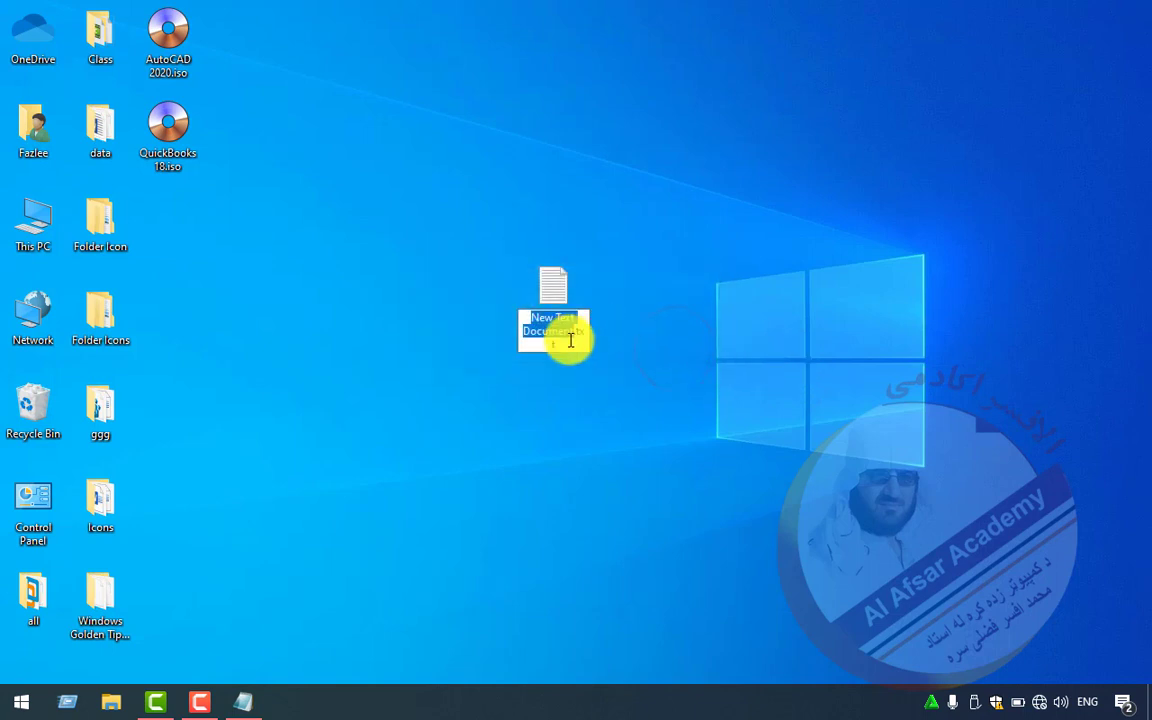
Try to name the new text document com1, and delete the document from the desktop
type("com")
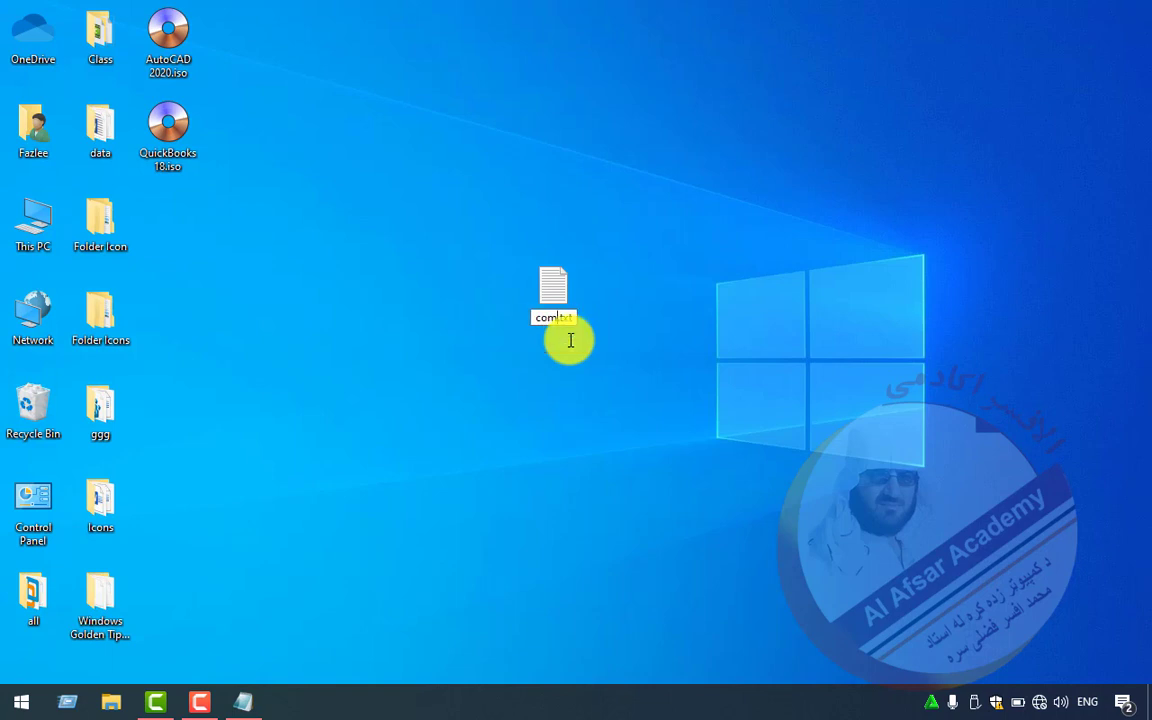
type("1")
key("Return")
key("Return")
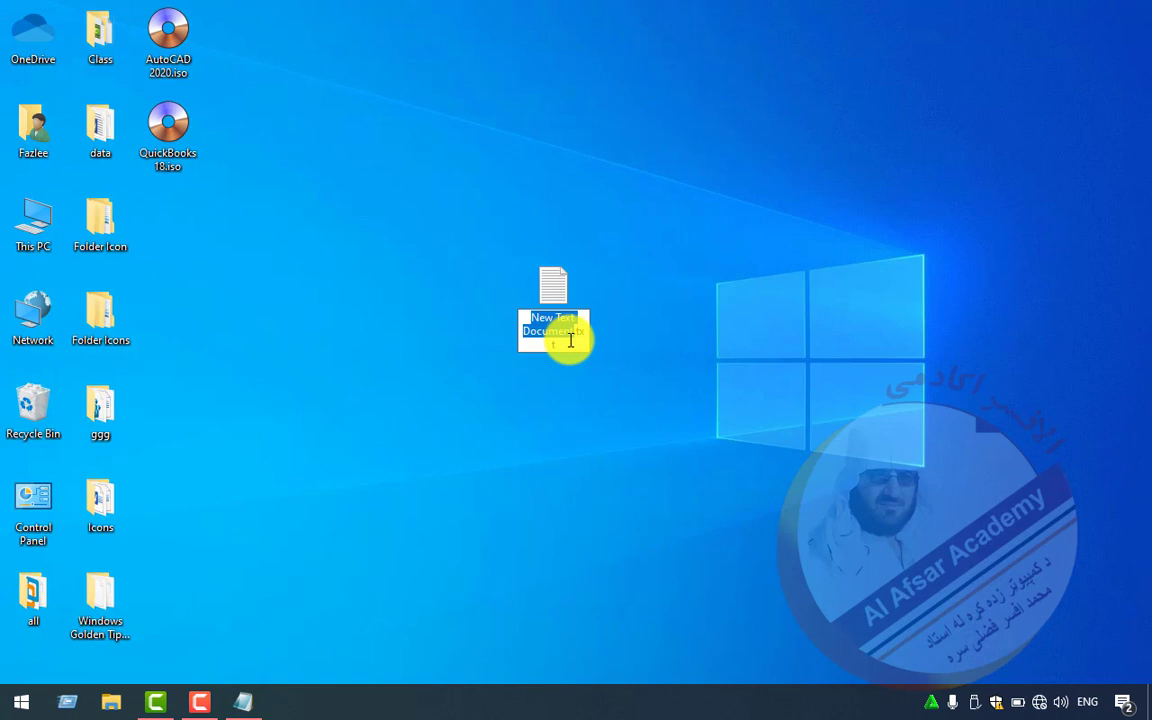
key("Escape")
key("Delete")
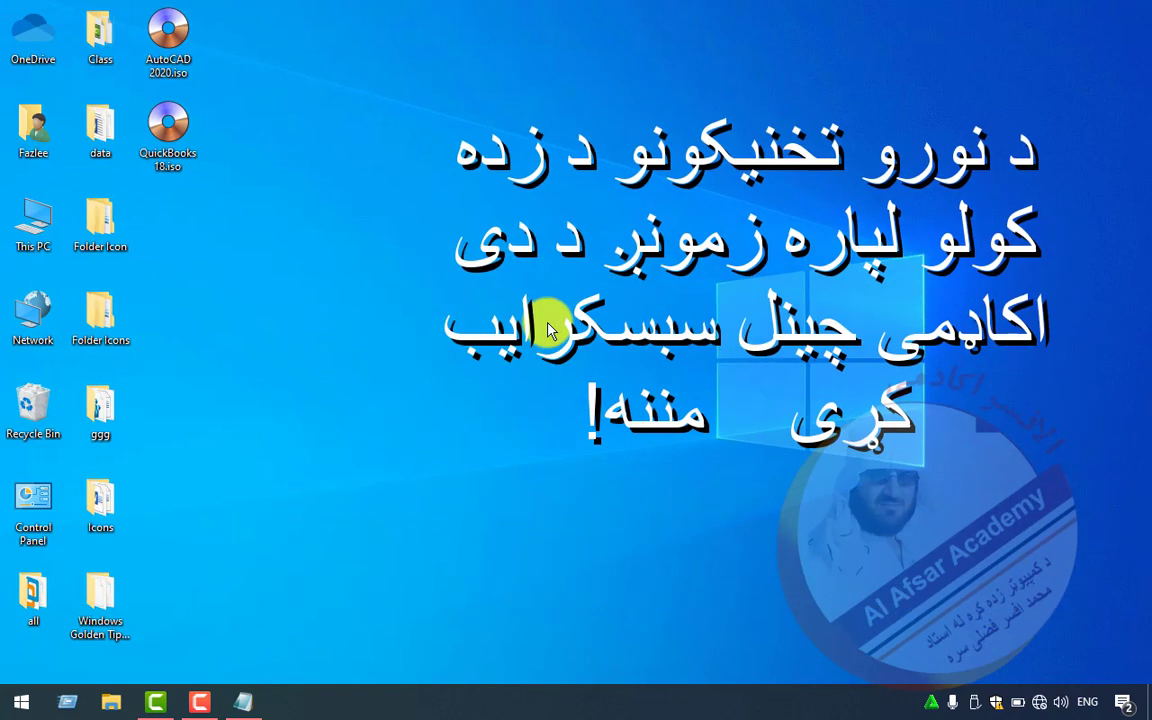
left_click(421, 352)
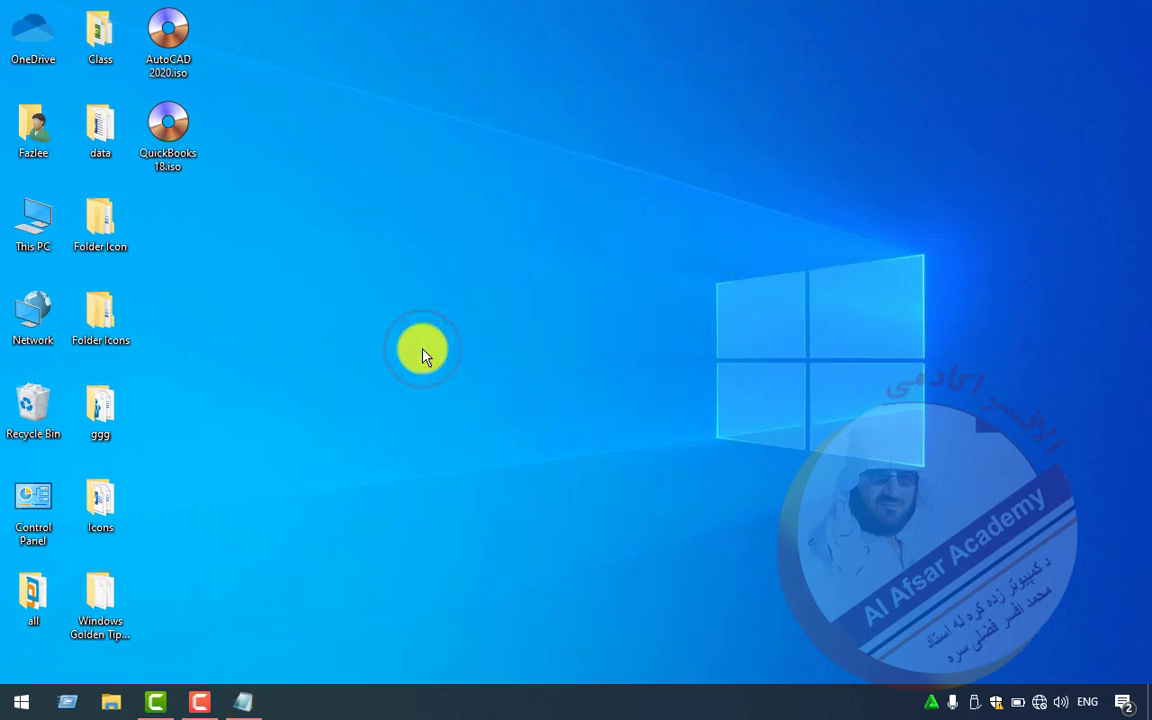
Switch to the Connot.txt notes in Notepad and clear all of their text
left_click(241, 701)
left_click_drag(554, 431, 8, 82)
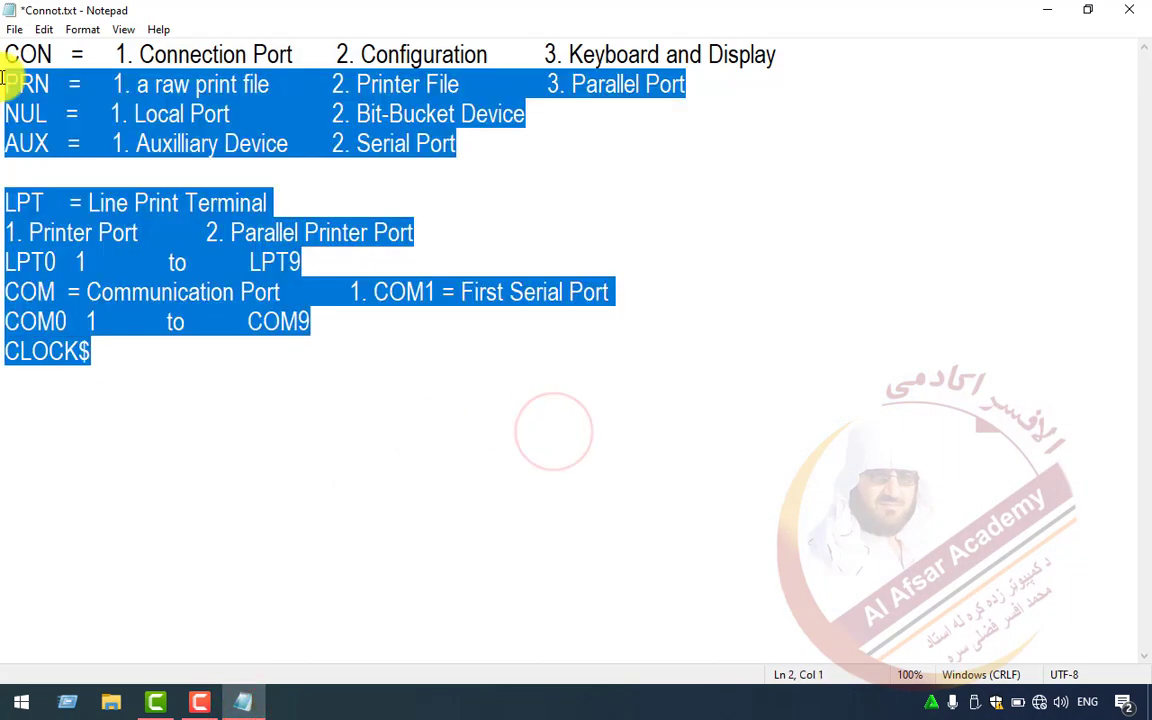
key("ctrl+a")
key("Delete")
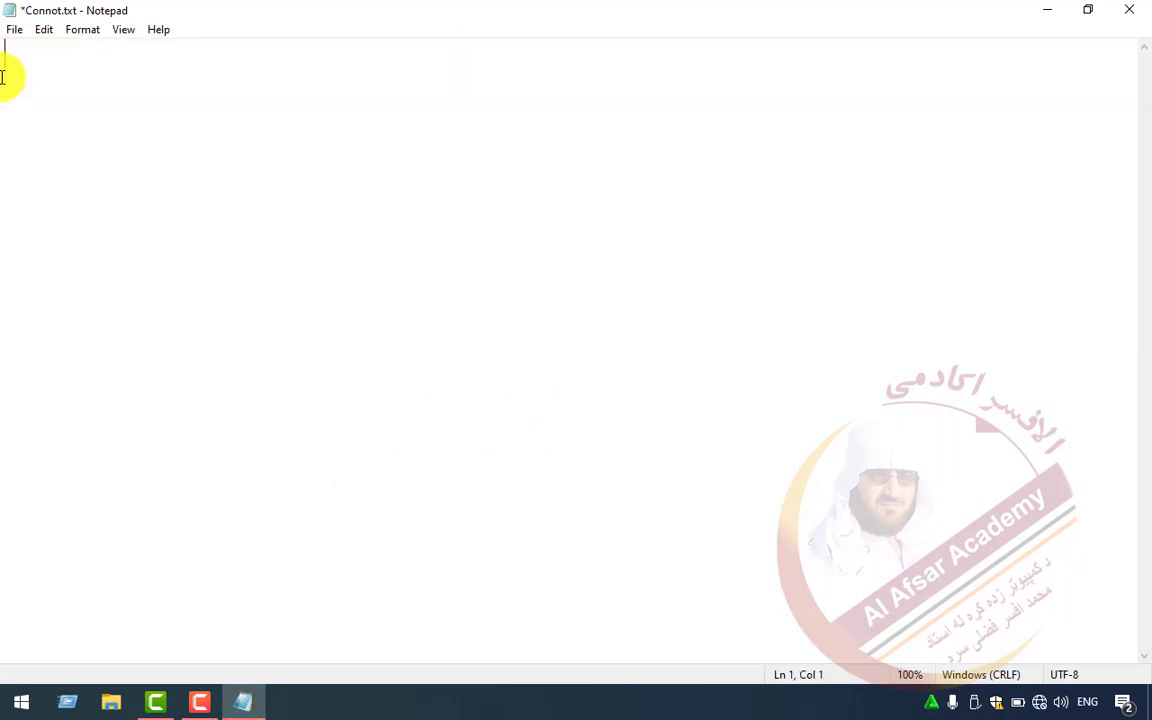
Write "1. from keyboard shortcuts" as the first line of the emptied notes
type("from ke")
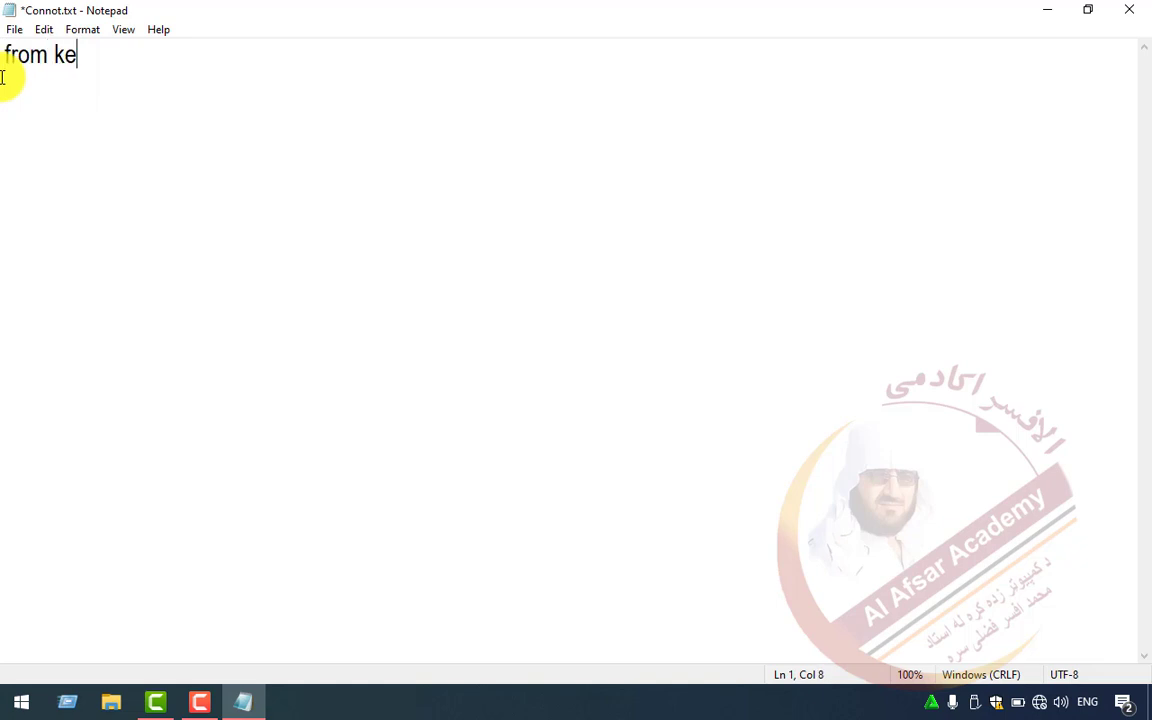
type("yboard shortcut")
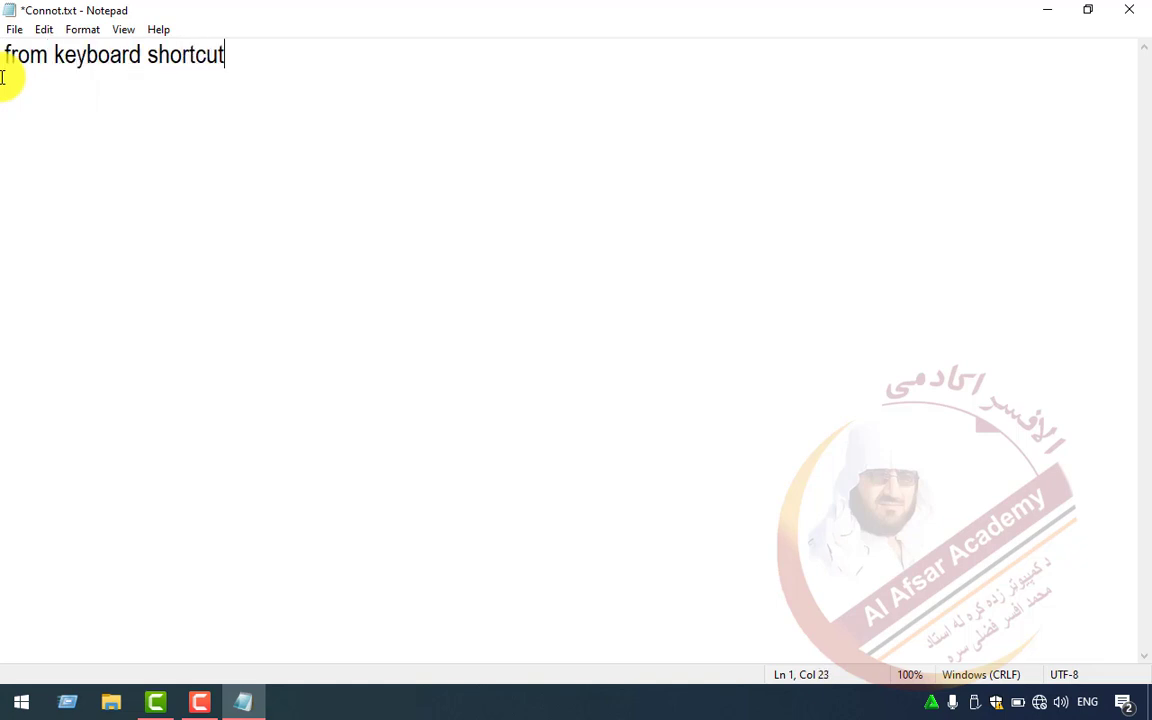
type("s")
key("Return")
key("Return")
key("ctrl+Home")
type("1.")
Add "2. From Charmap" as the second list item, leaving a blank line between items
key("ctrl+End")
type("2. ")
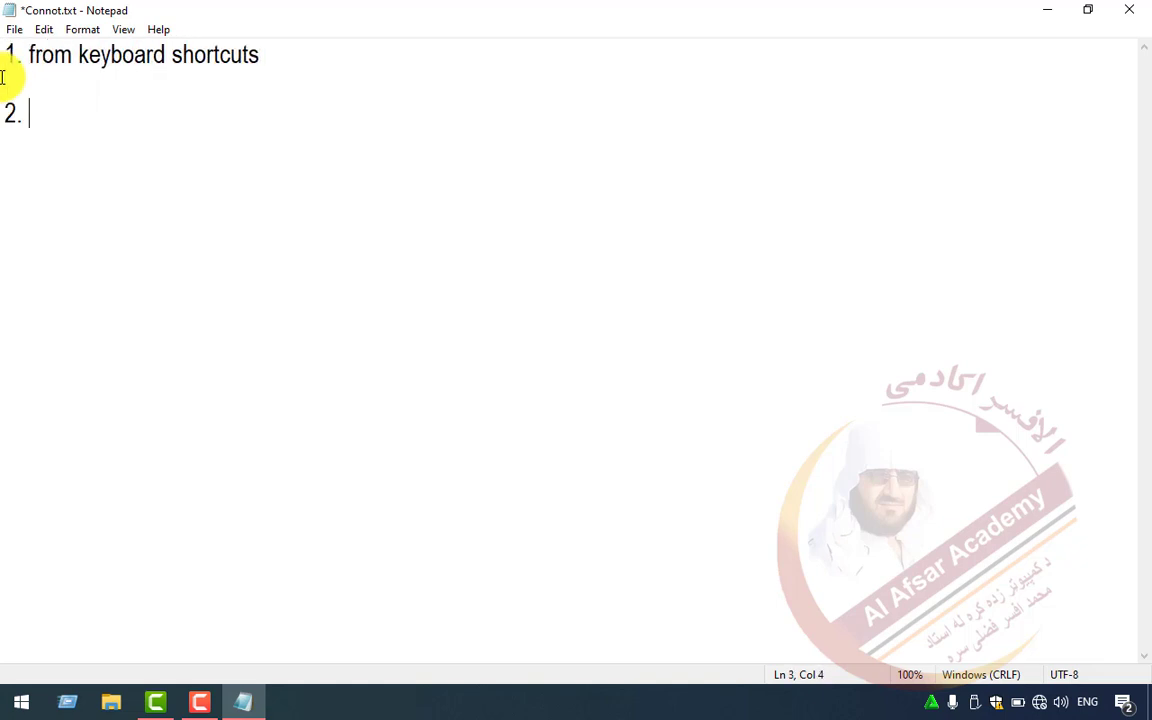
type("From Charma")
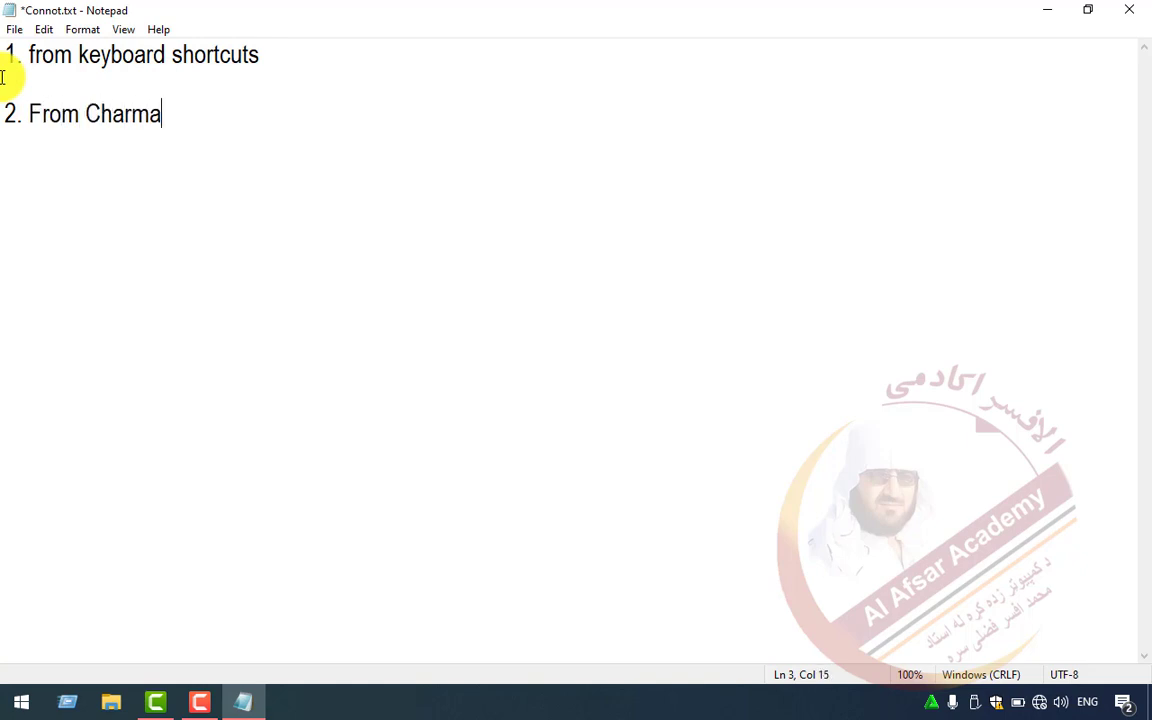
type("p")
key("Return")
key("Return")
Add "3. Right click menu in name box of a folder" as the third list item, below a blank line
type("3. Re")
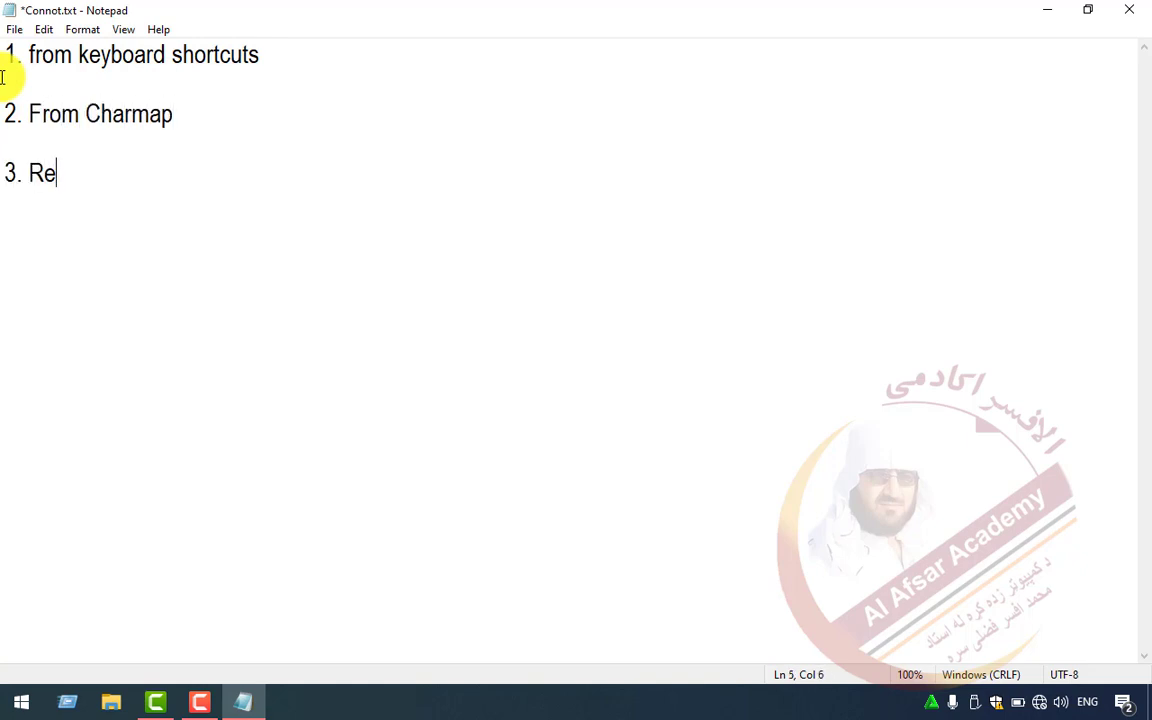
key("BackSpace")
type("igth")
key("BackSpace")
type("ht")
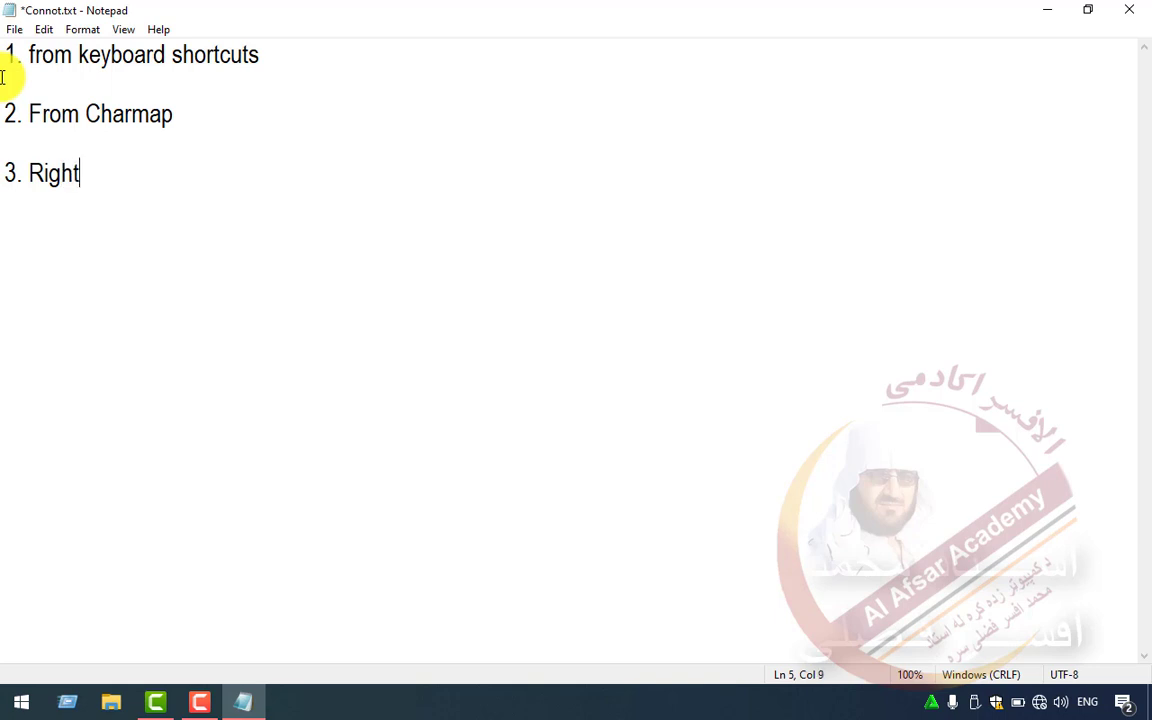
type(" click men")
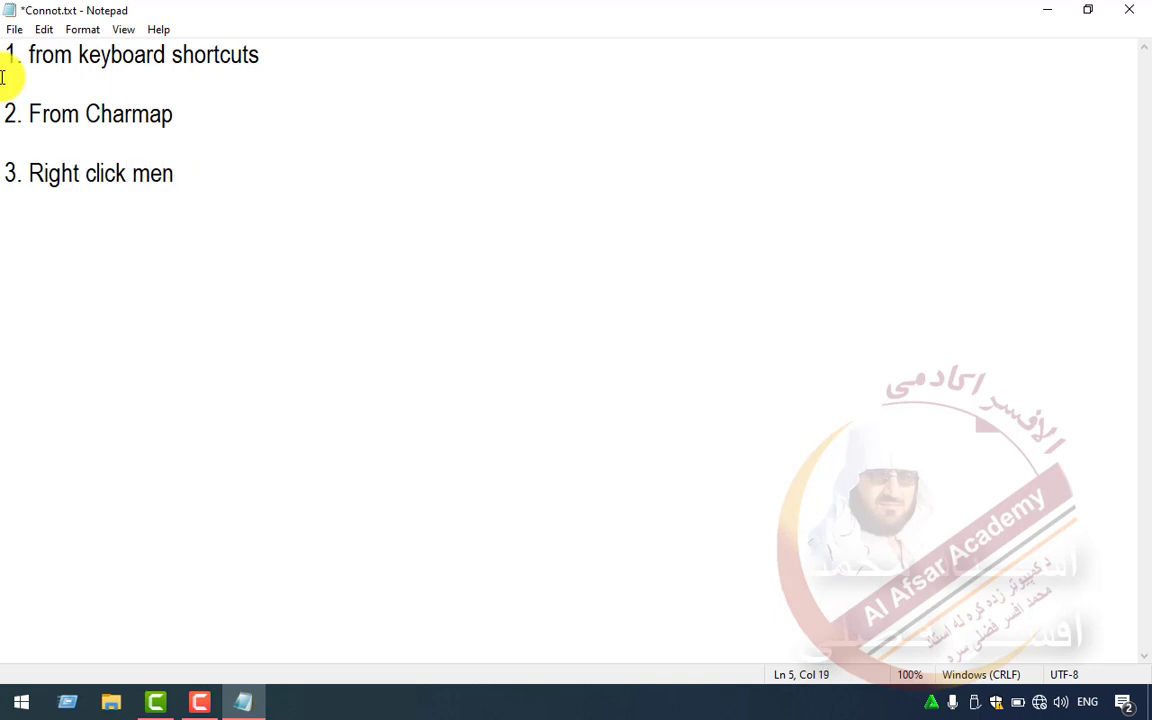
type("u in name ")
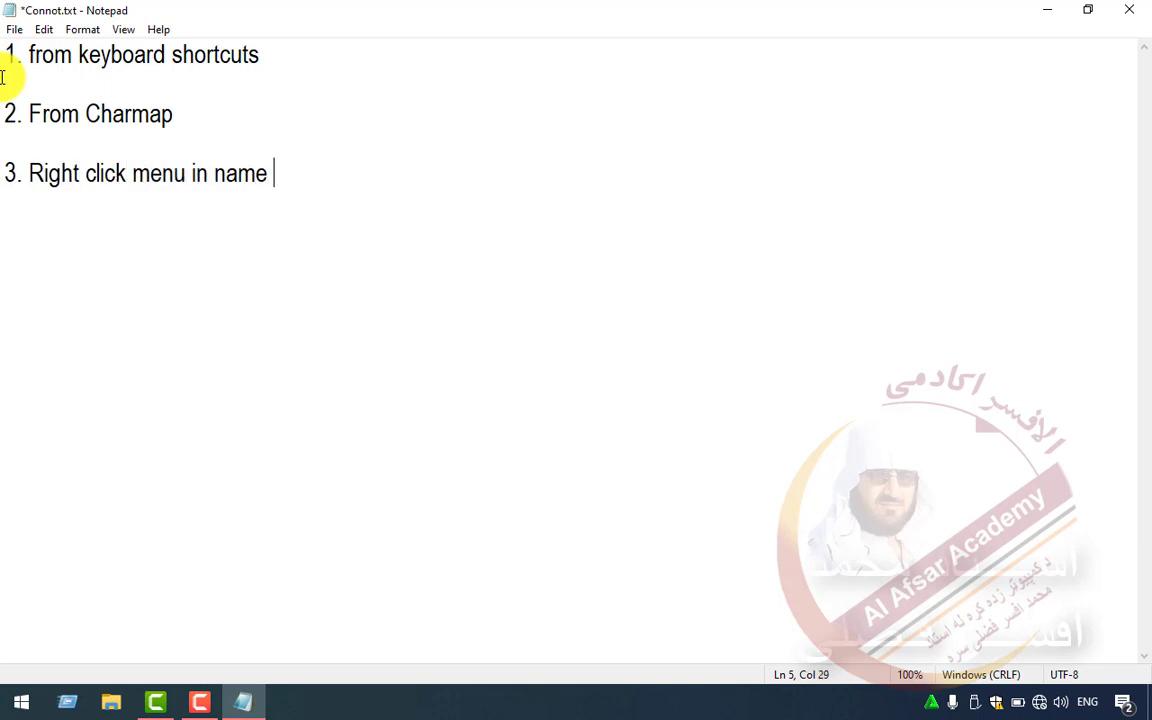
type("box of a folder")
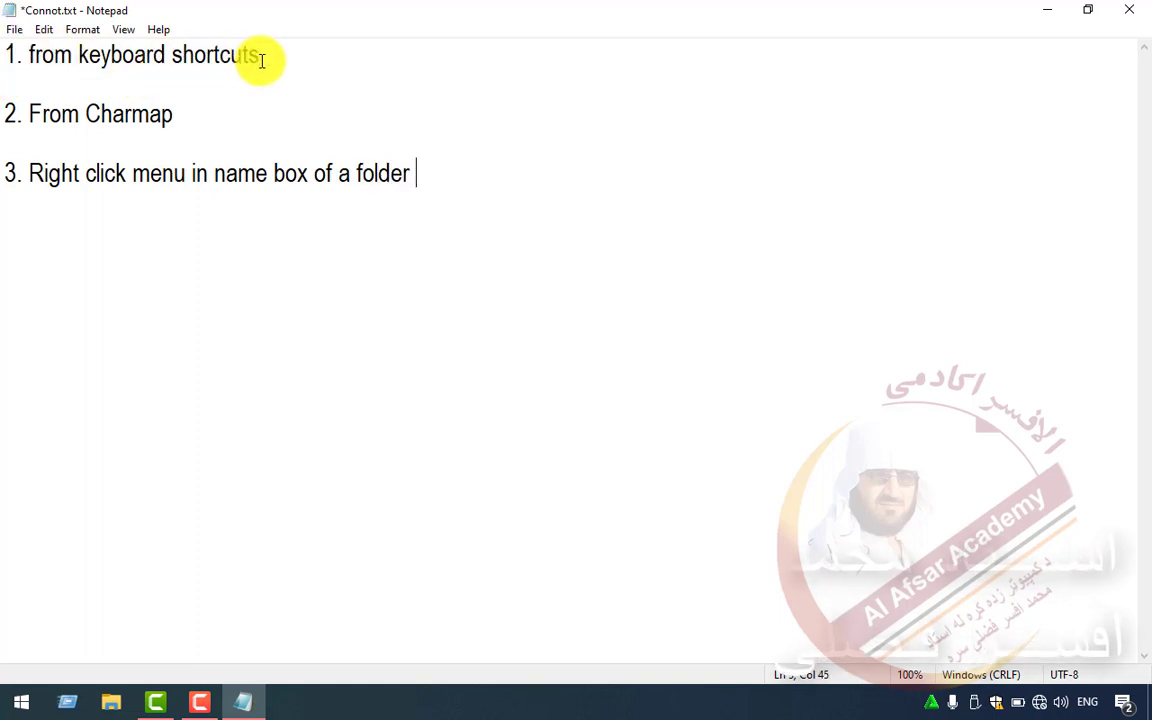
Review the three listed methods by highlighting the text of each item in turn
left_click_drag(260, 56, 30, 54)
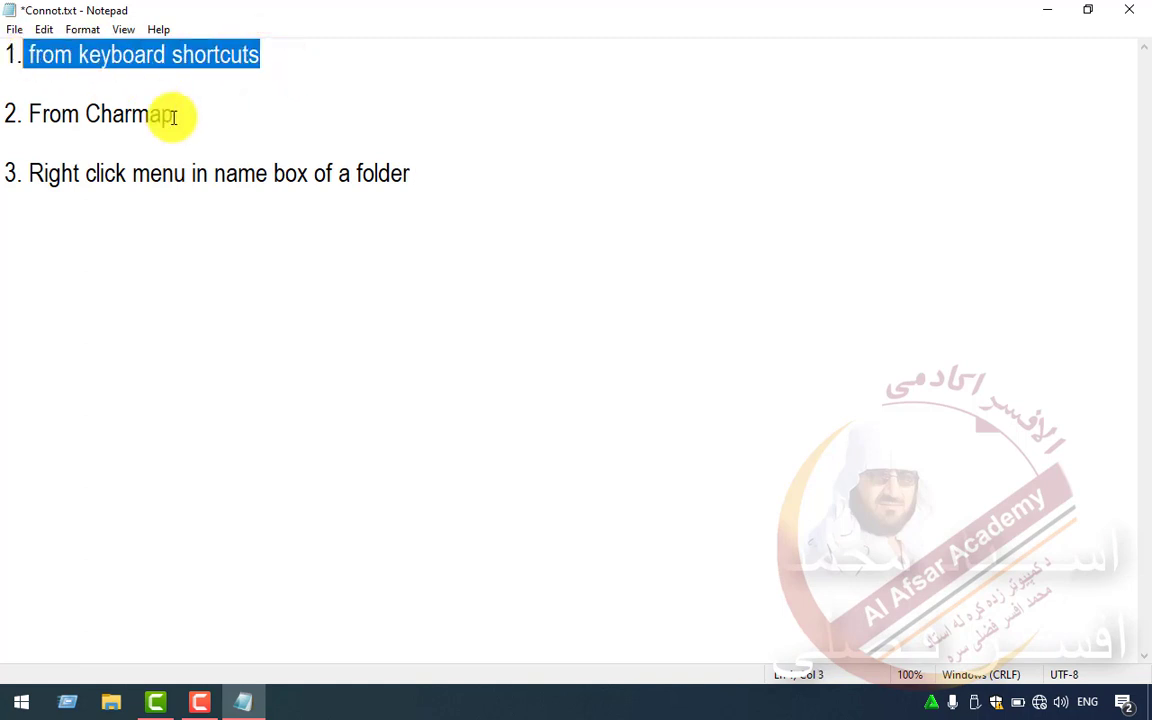
left_click_drag(172, 113, 26, 116)
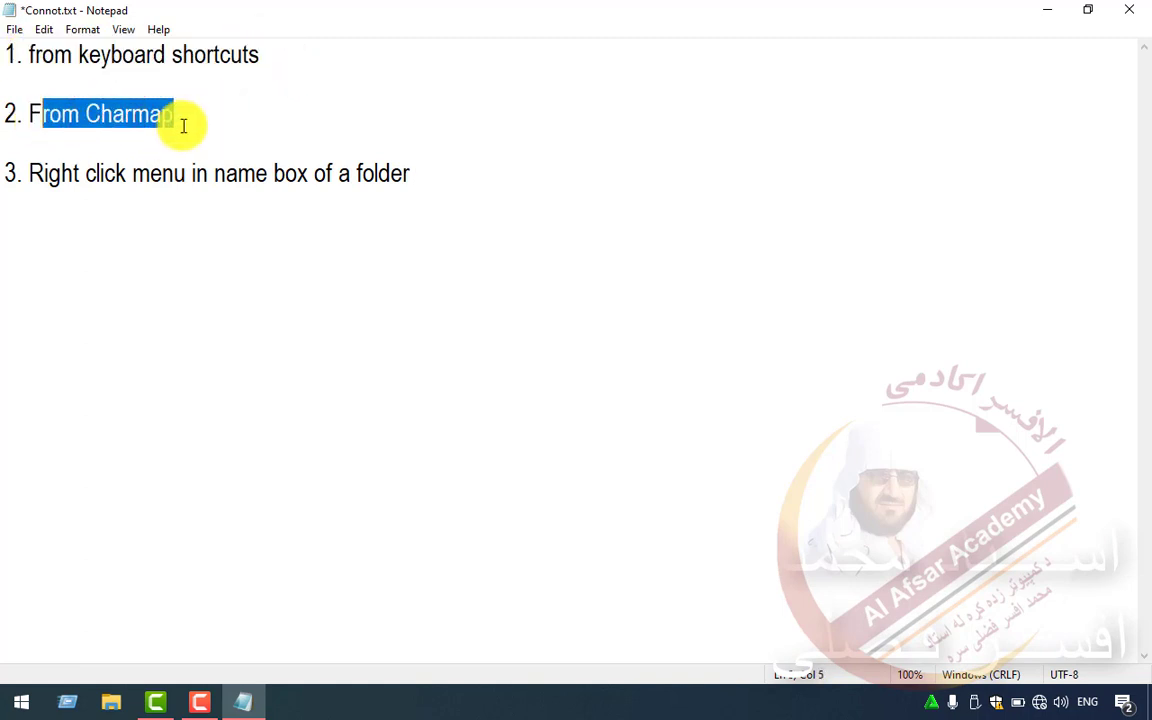
left_click(178, 120)
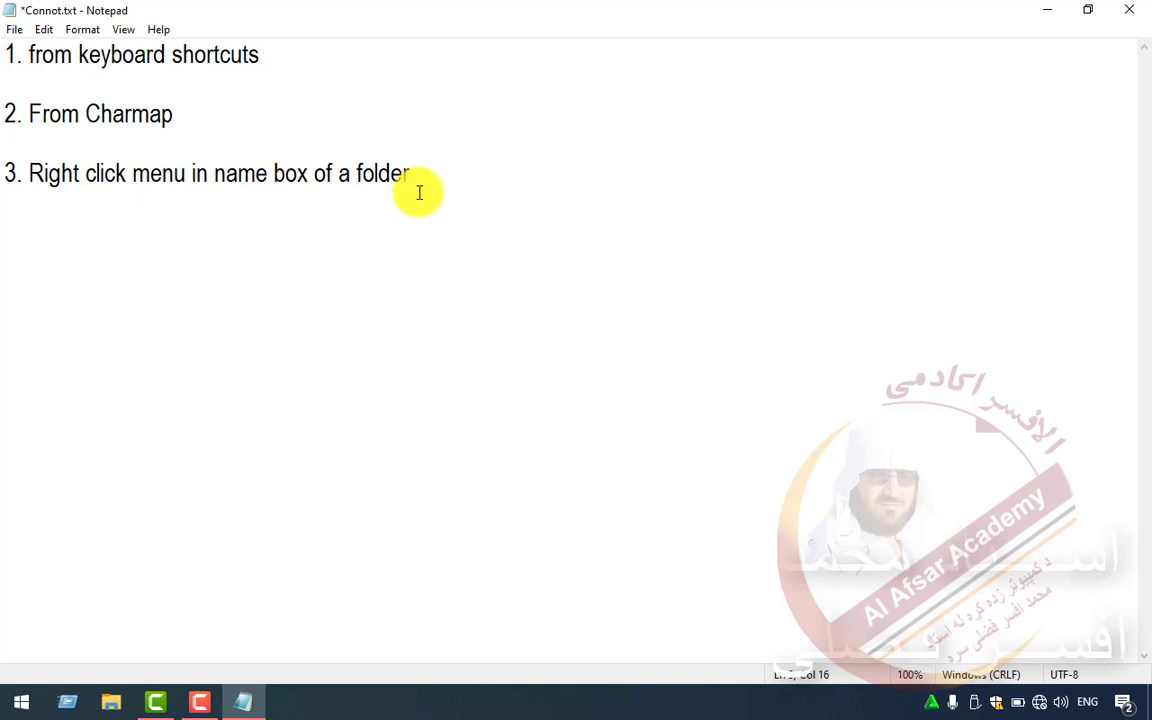
left_click_drag(415, 189, 231, 190)
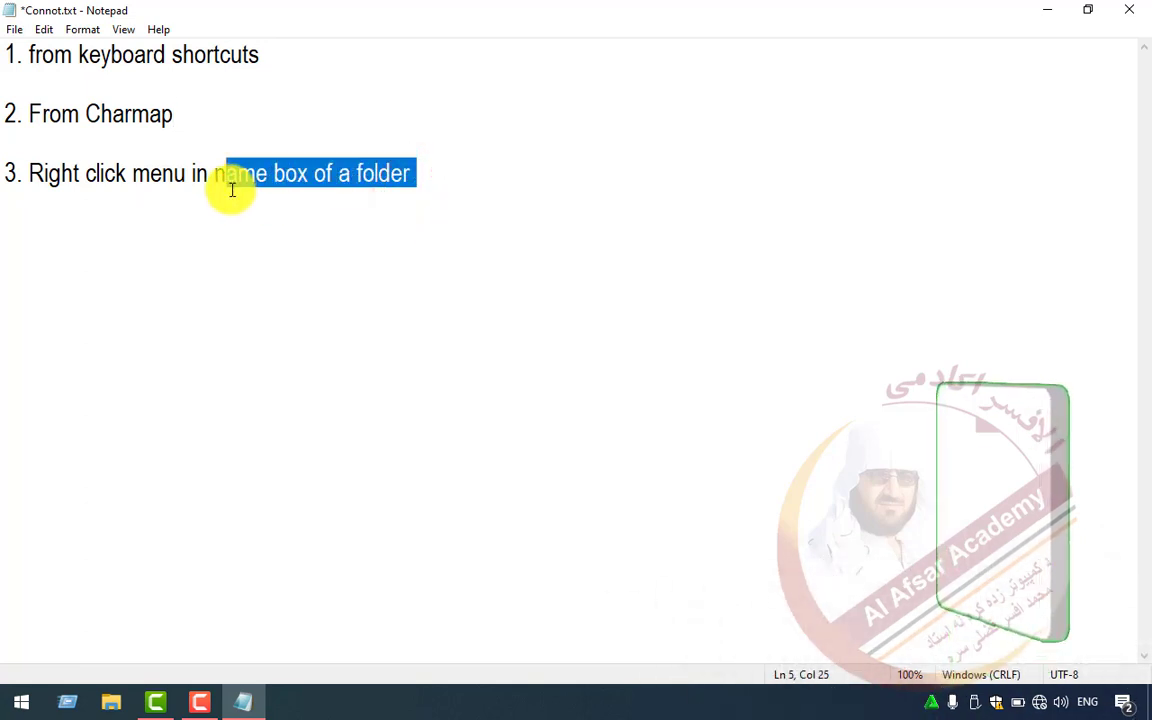
left_click(231, 190)
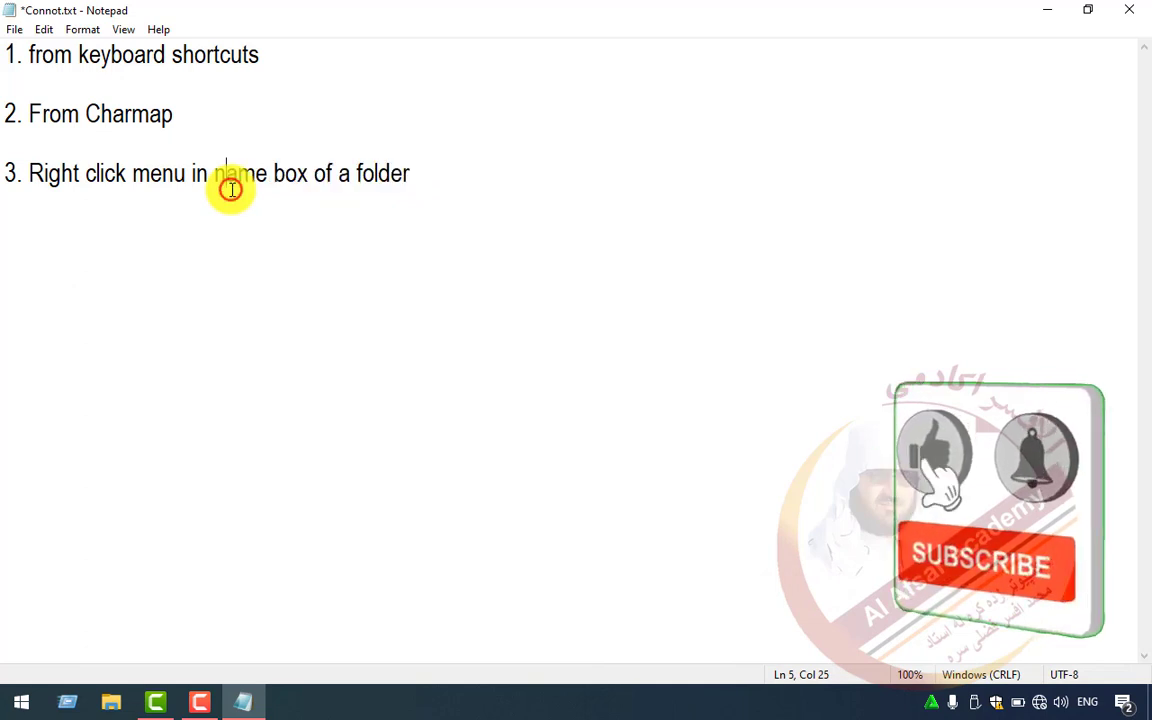
Return to the desktop, create a new folder there and try to name it con
left_click(1045, 9)
left_click(391, 201)
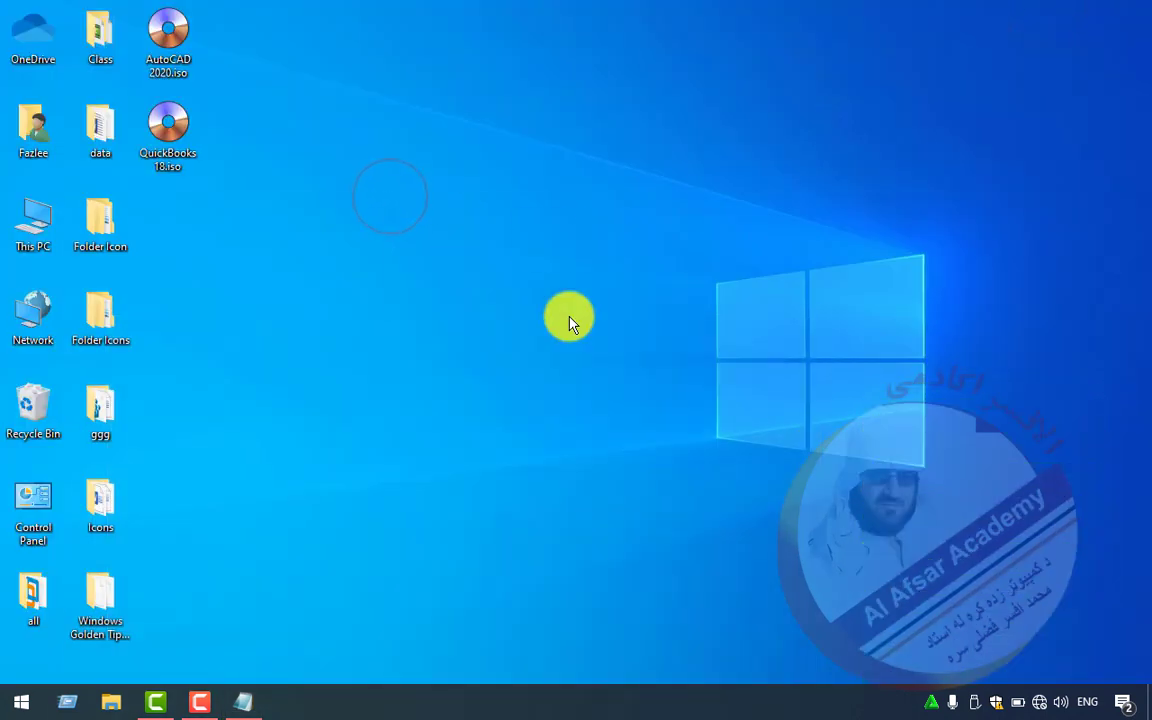
right_click(345, 293)
left_click(502, 464)
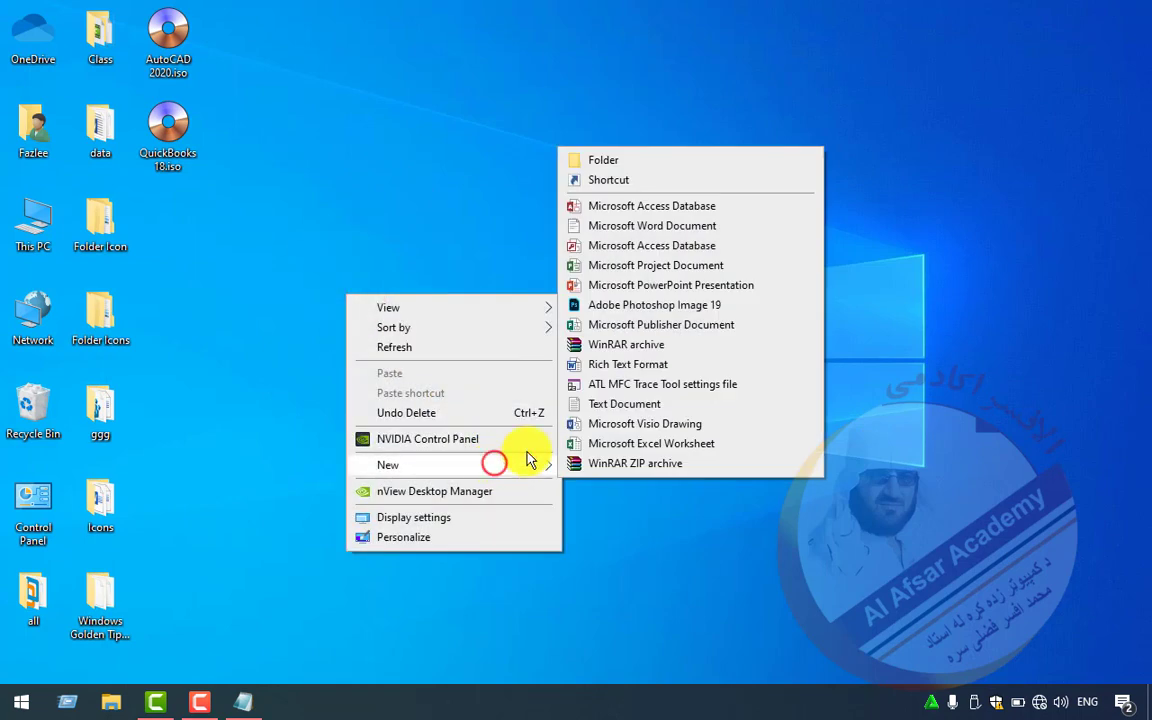
left_click(601, 161)
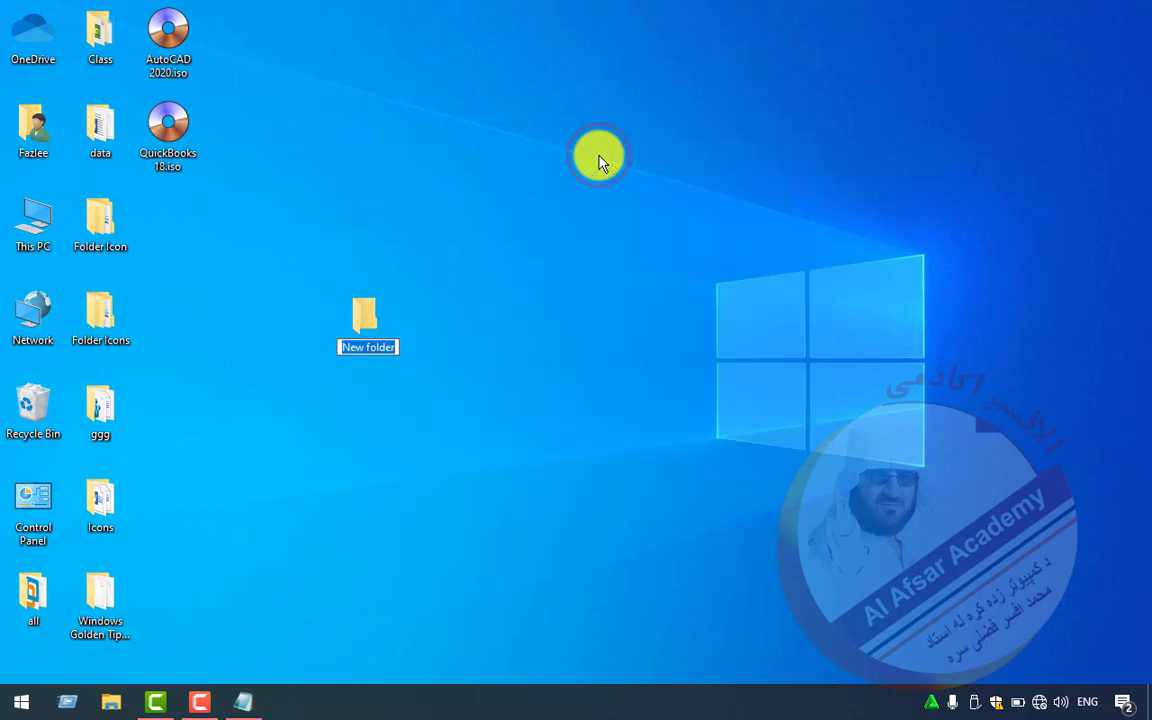
type("con")
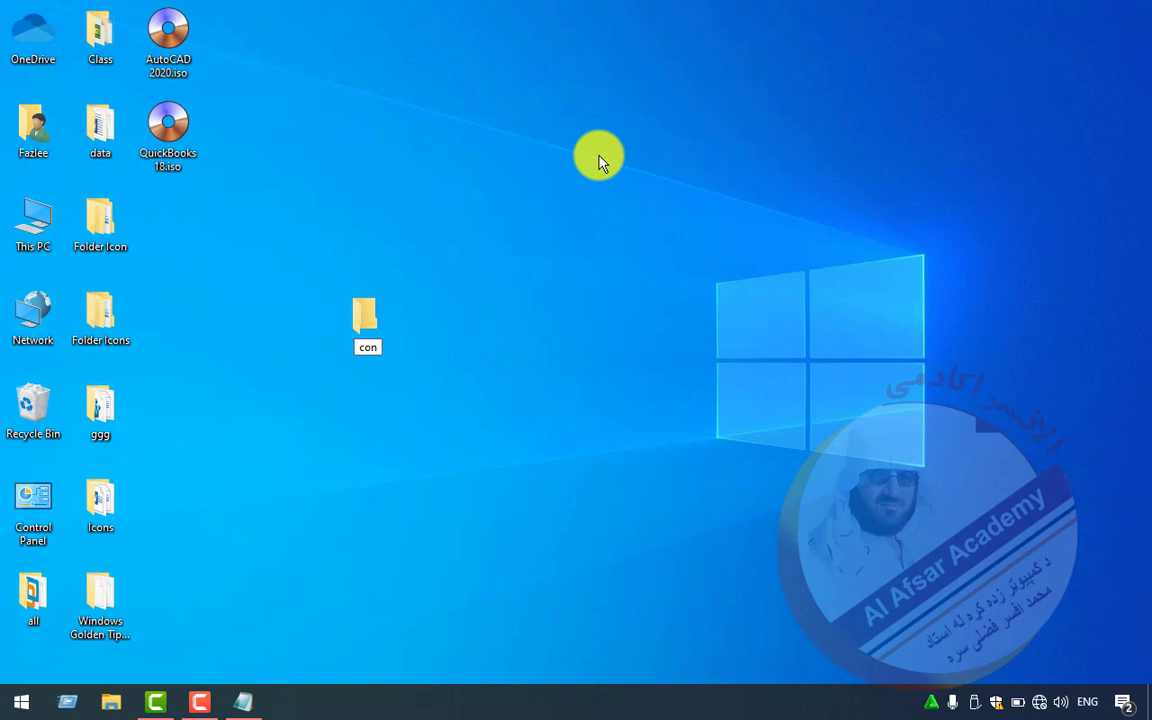
key("Return")
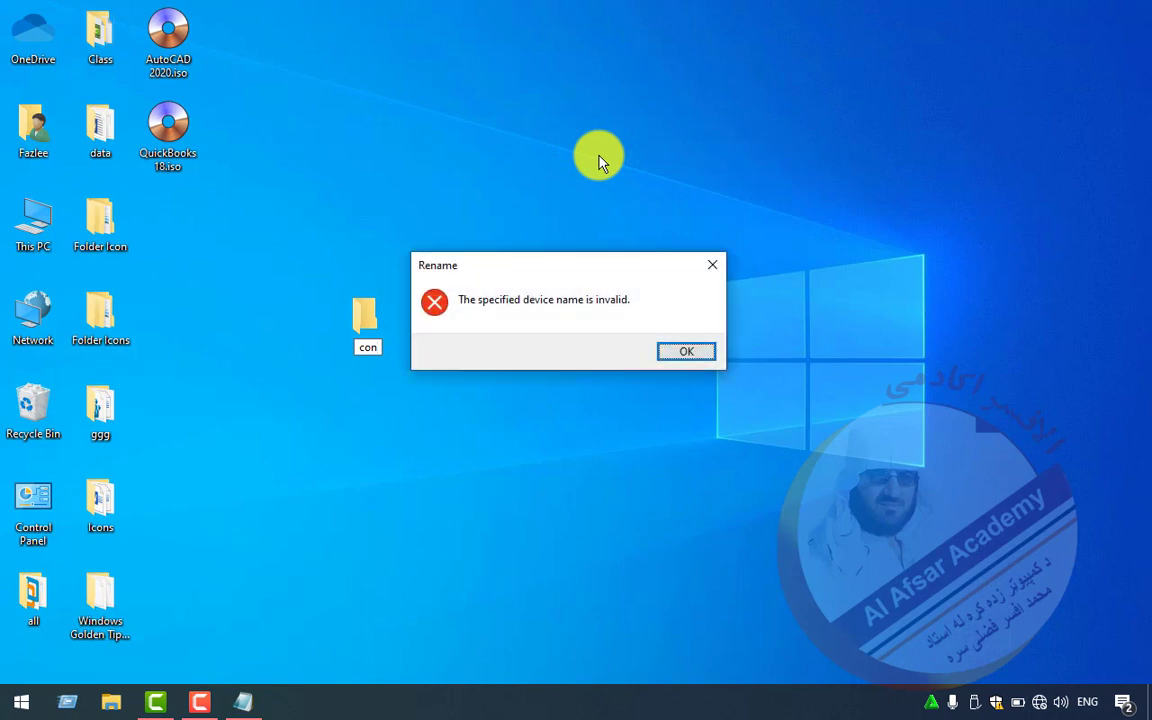
key("Return")
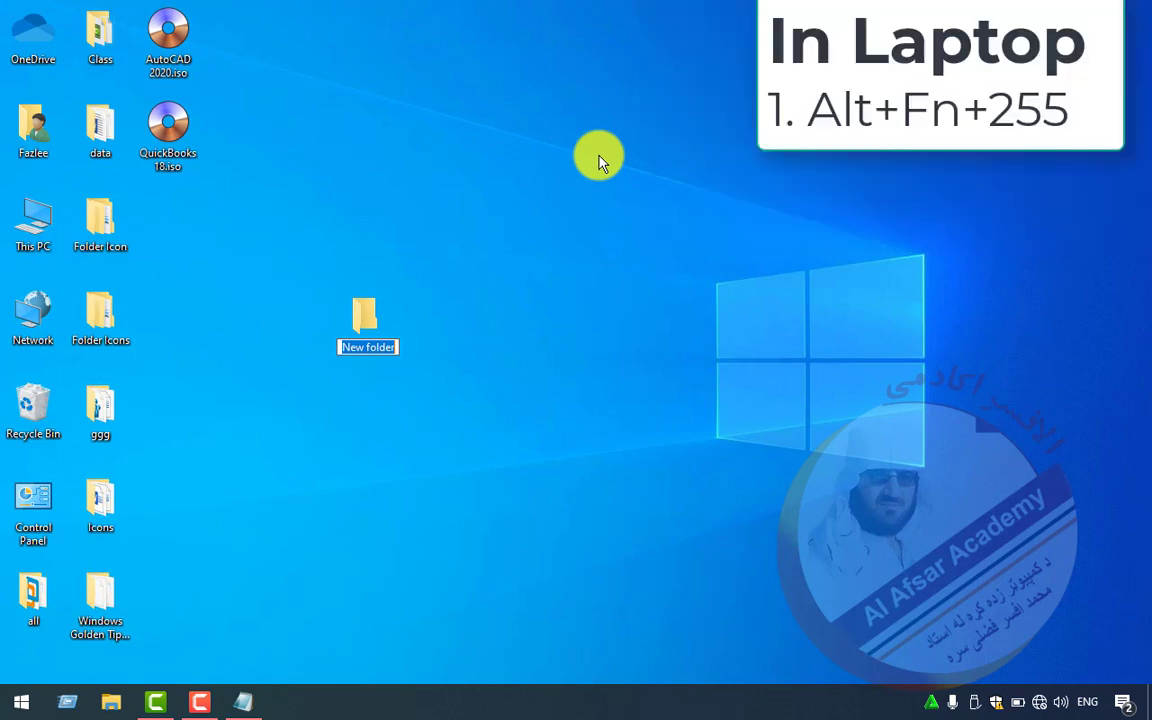
Name the new folder con with an invisible blank character (code 255) in front of the name
type("con")
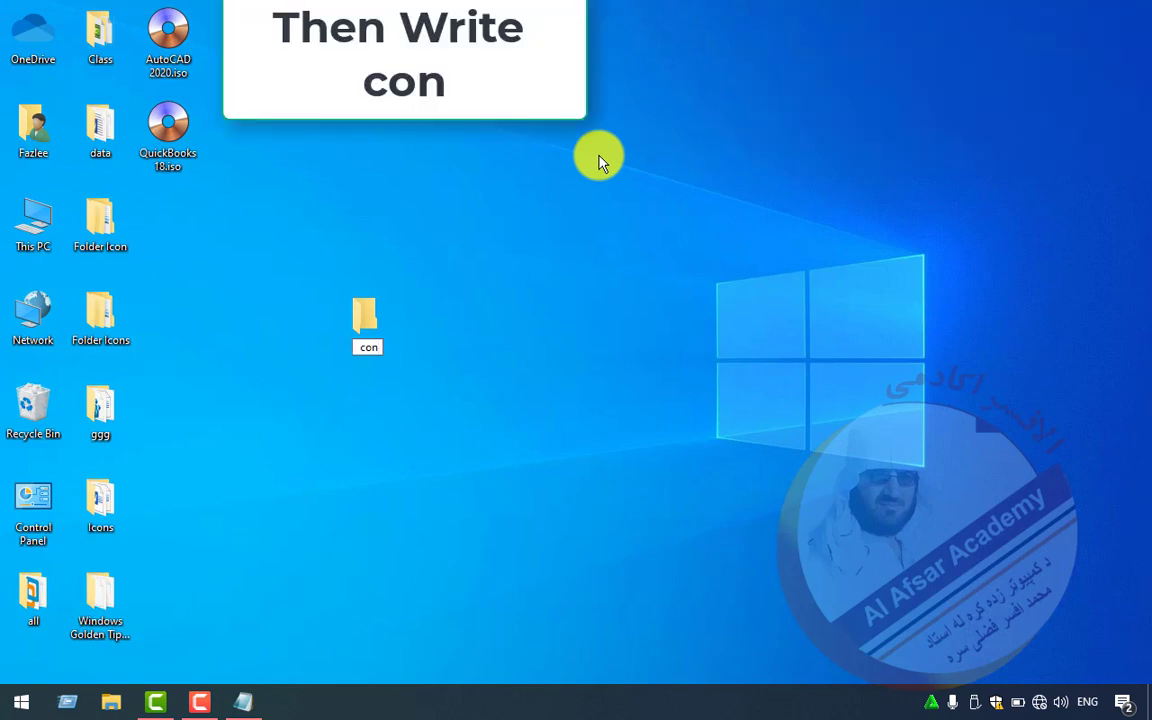
key("Return")
left_click(468, 318)
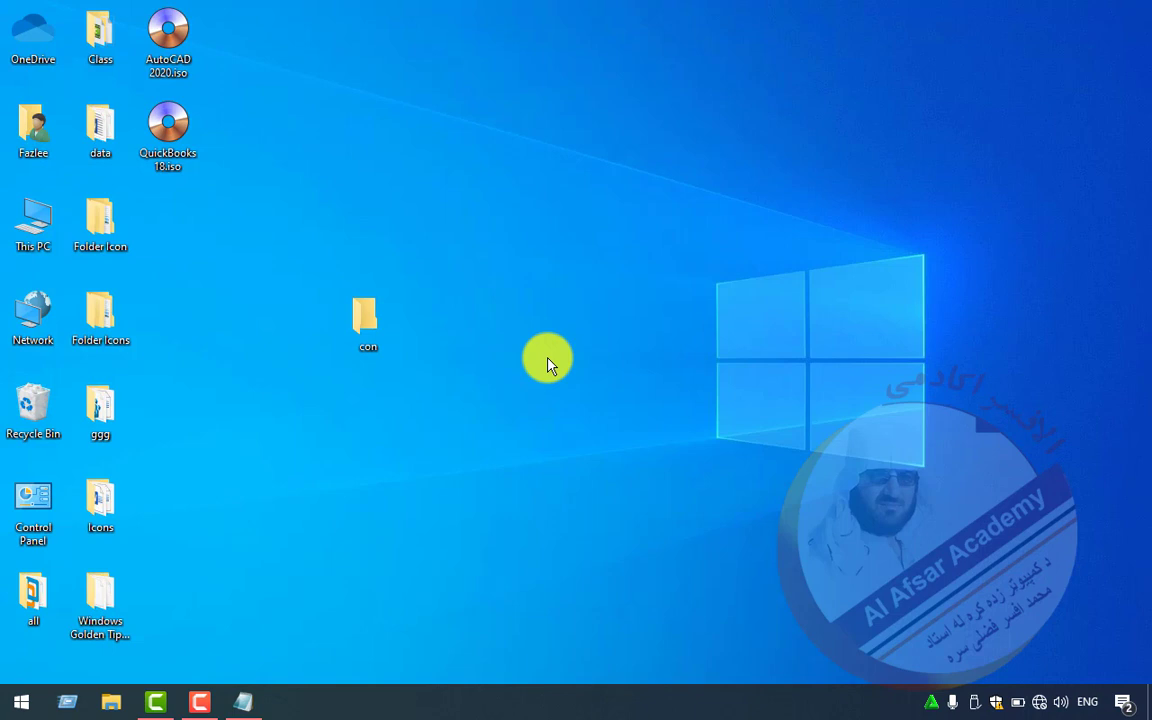
Create a second folder named con with a leading invisible blank character, and place it beside the first con folder
key("ctrl+shift+n")
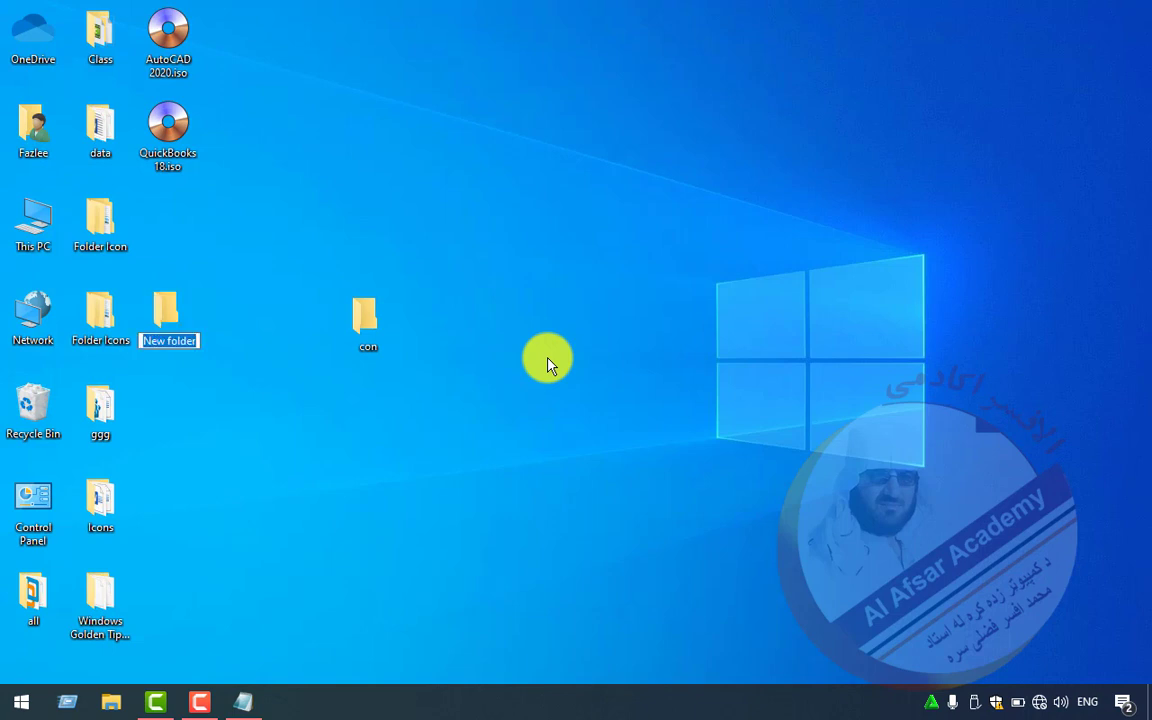
key("BackSpace")
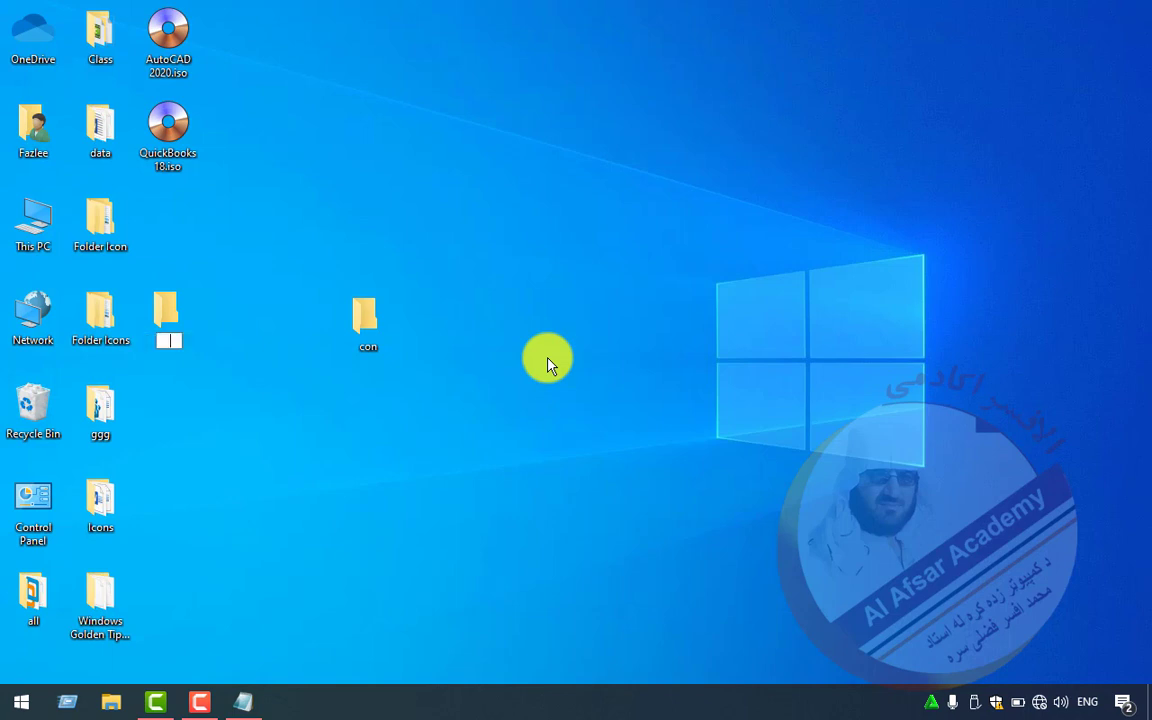
type("con")
key("Return")
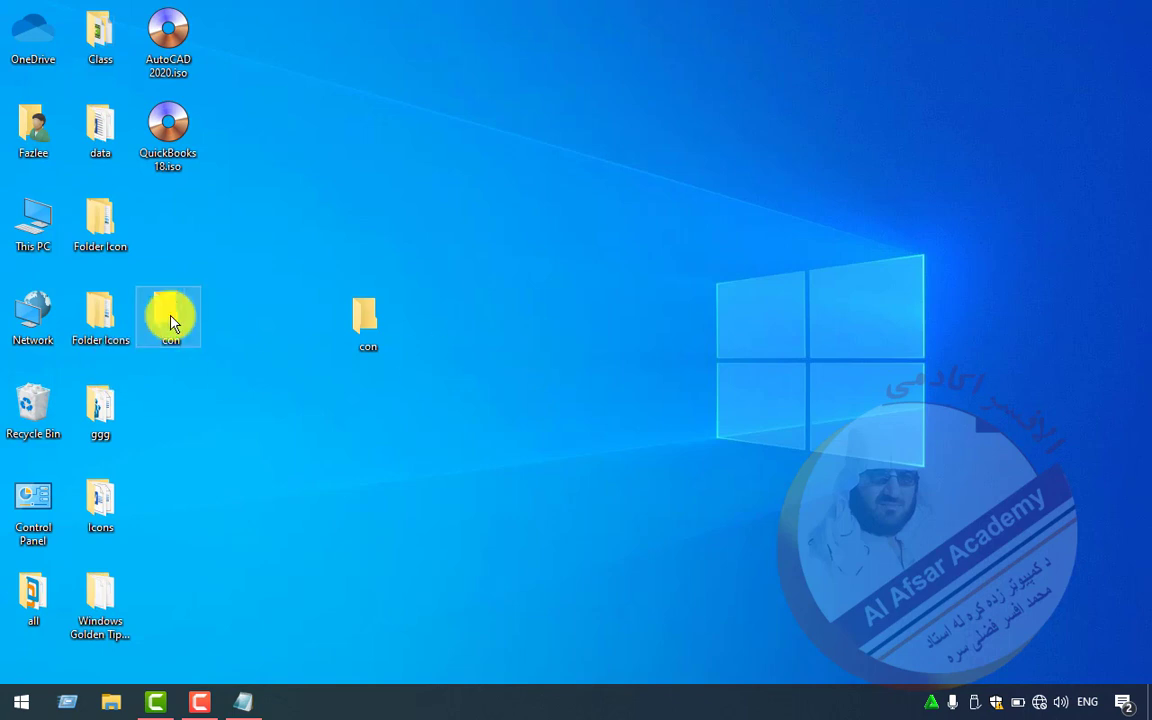
left_click_drag(170, 320, 435, 338)
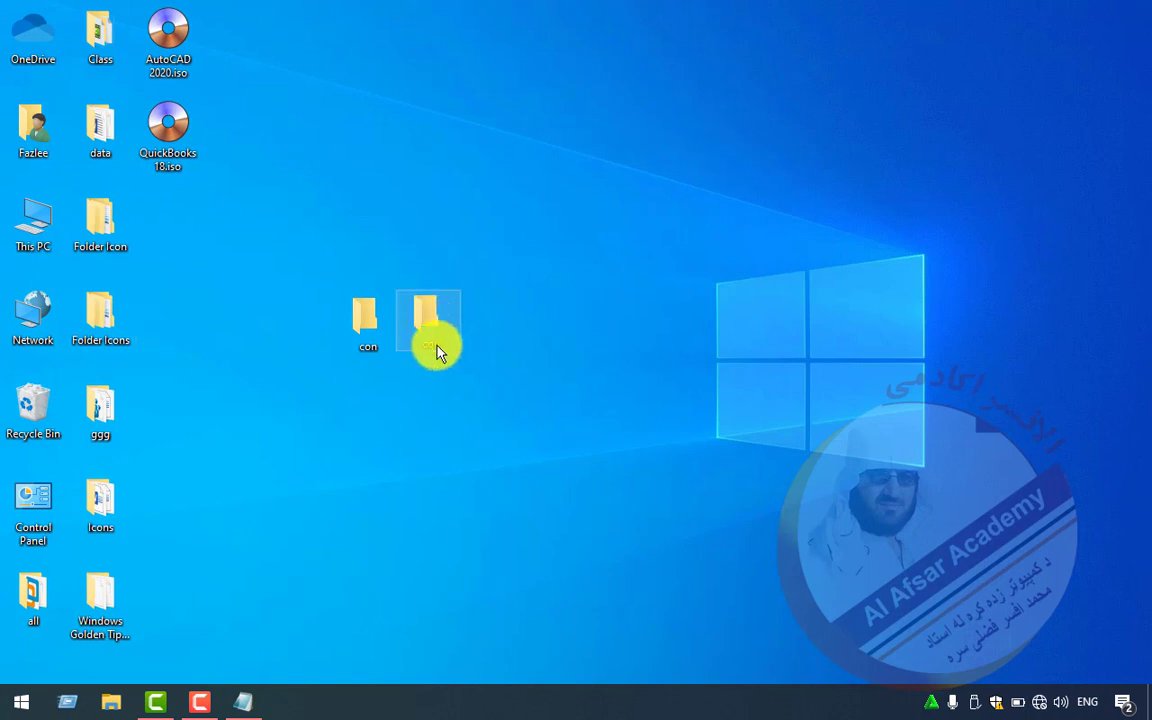
left_click(462, 428)
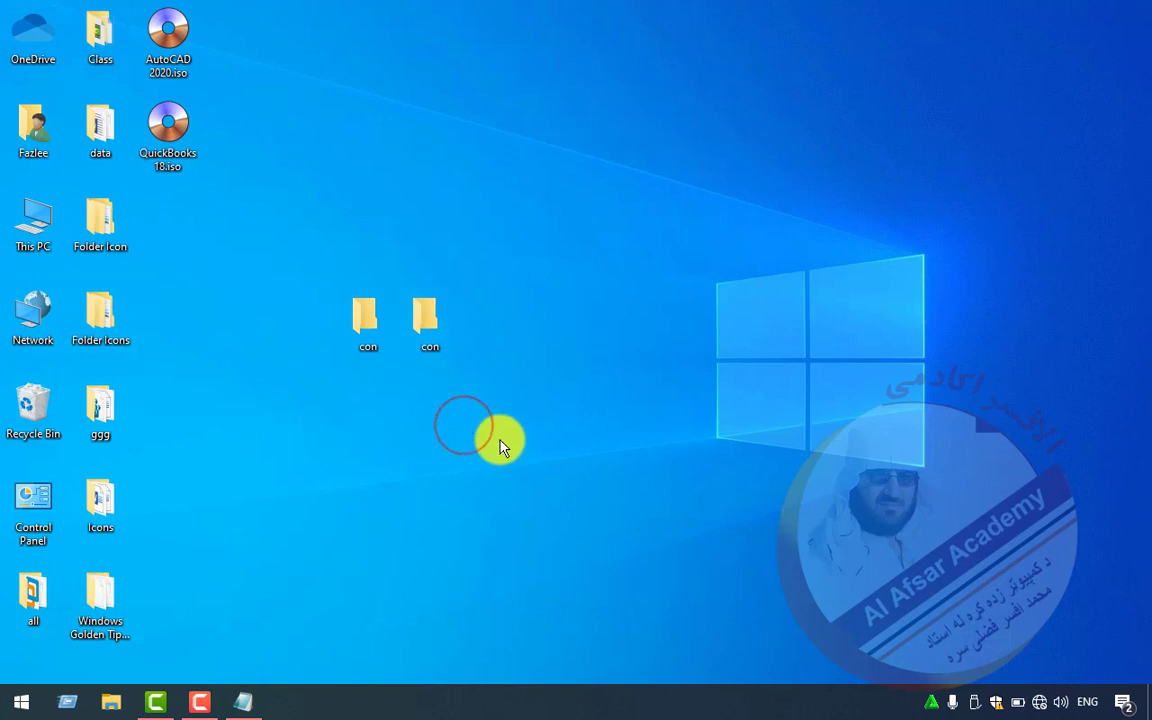
Create another folder on the desktop and try to name it prn
key("ctrl+shift+n")
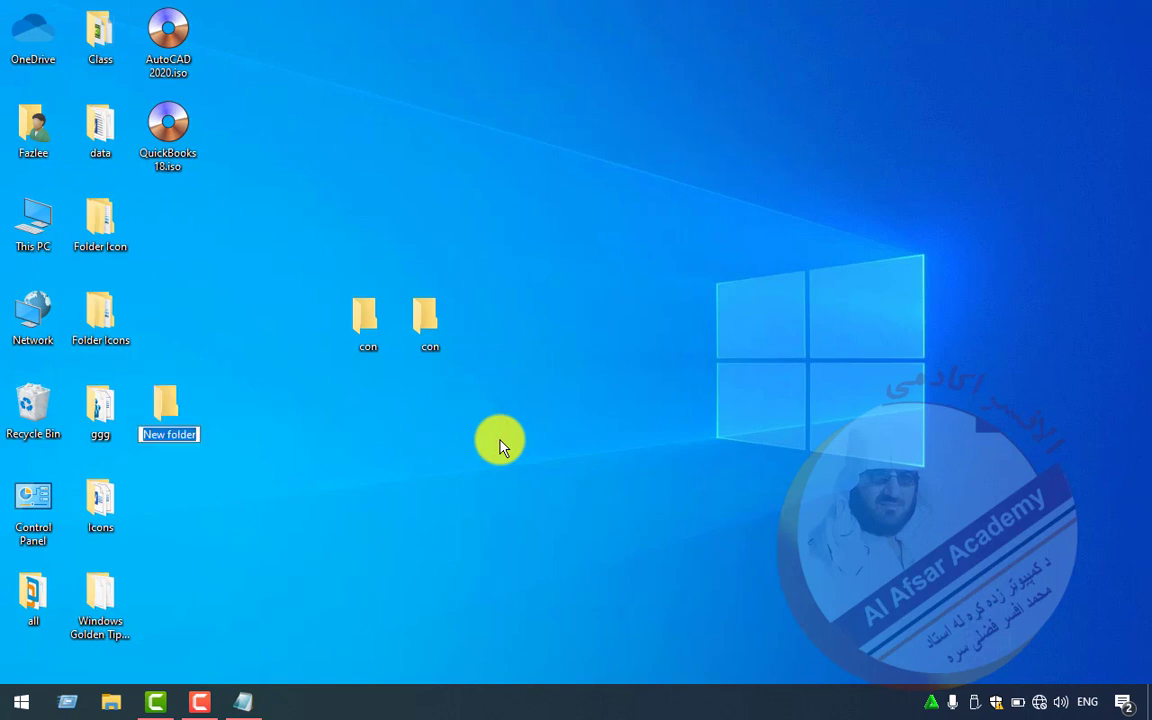
type("prn")
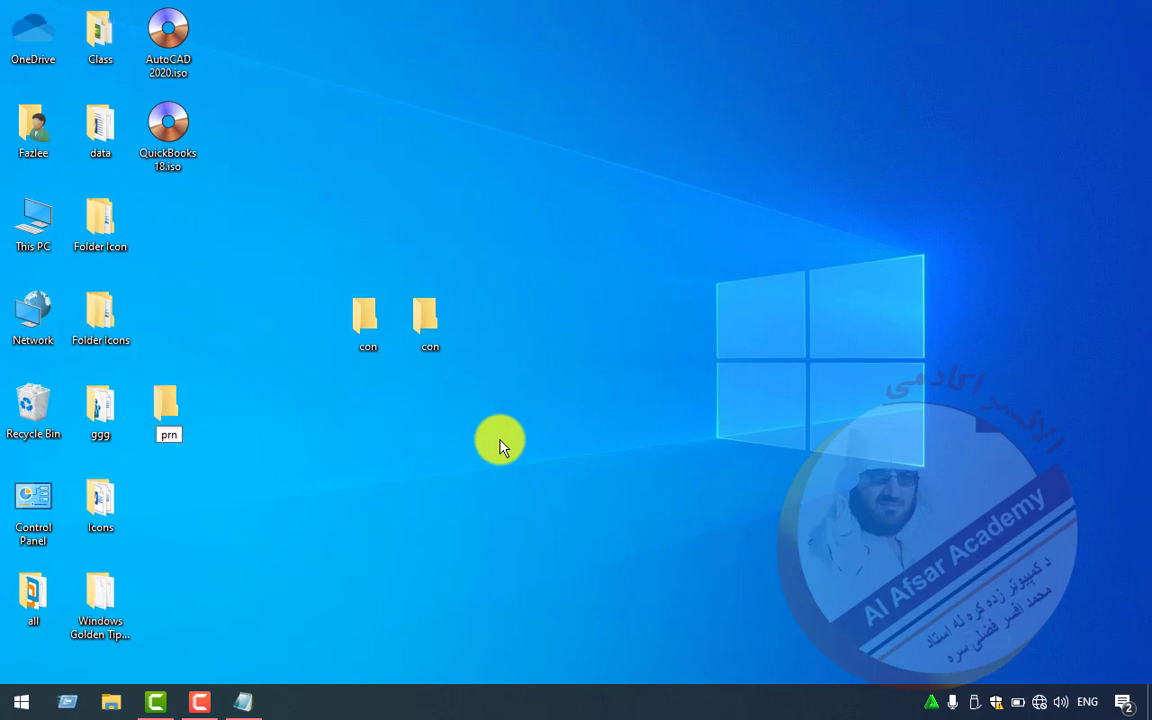
key("Return")
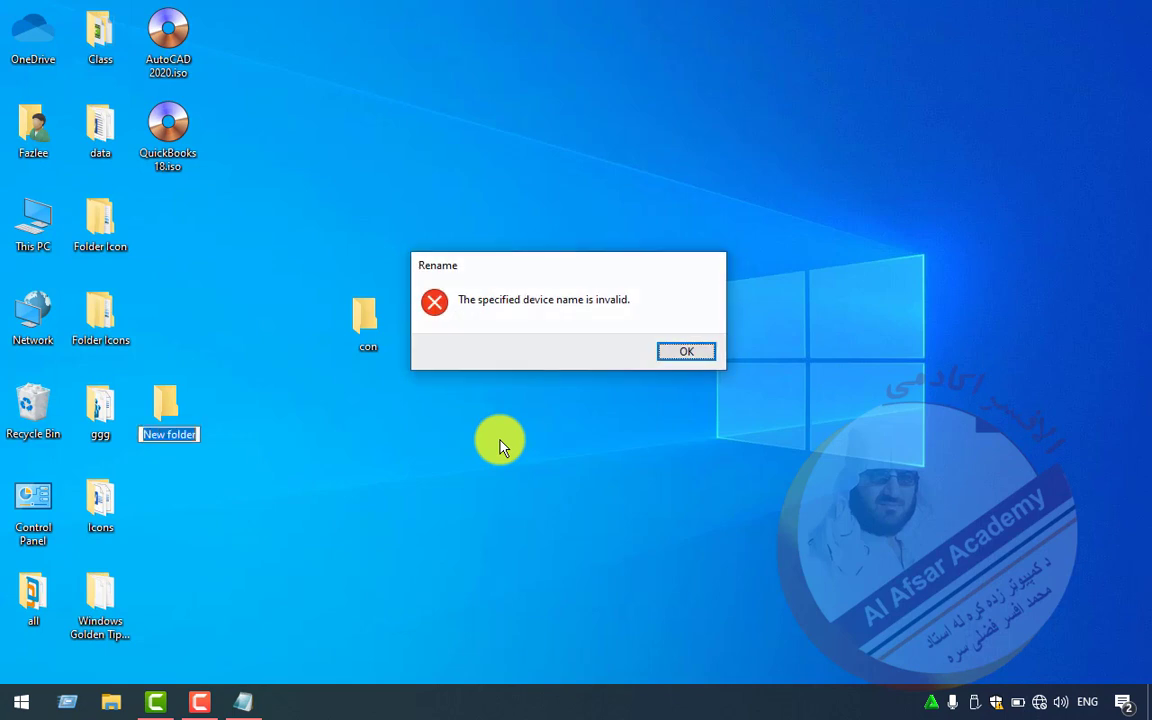
key("Return")
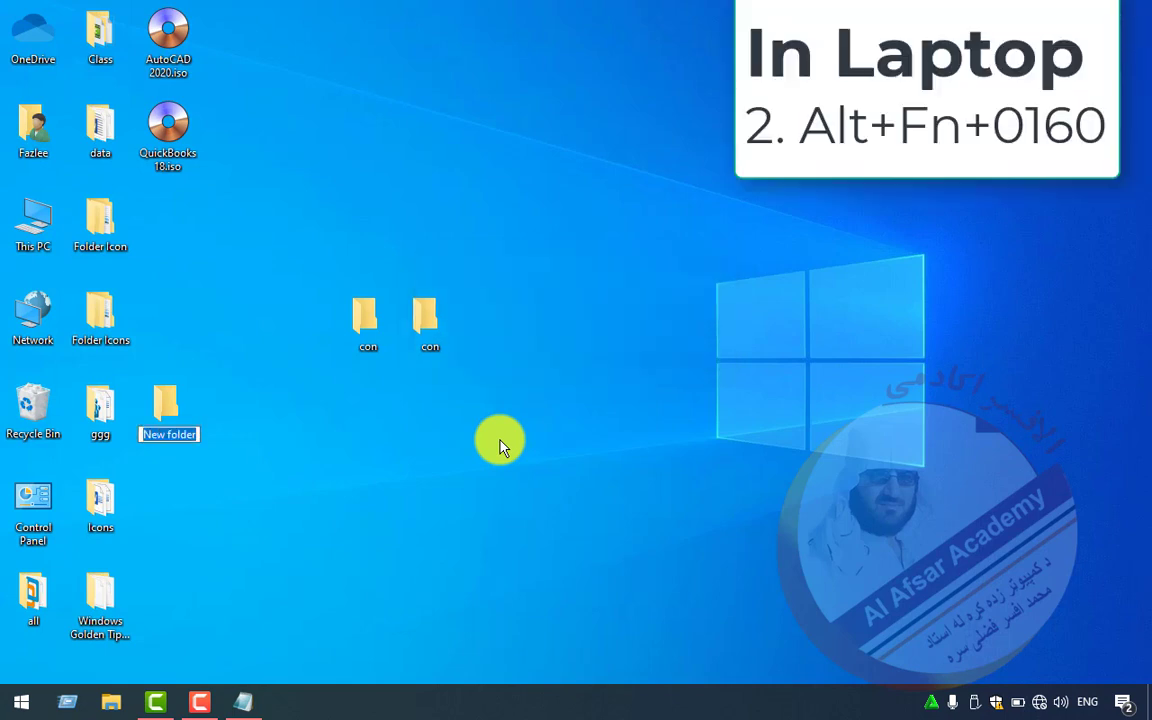
Name the folder prn with a leading invisible blank character (code 0160), and place it beside the con folders
type("prn")
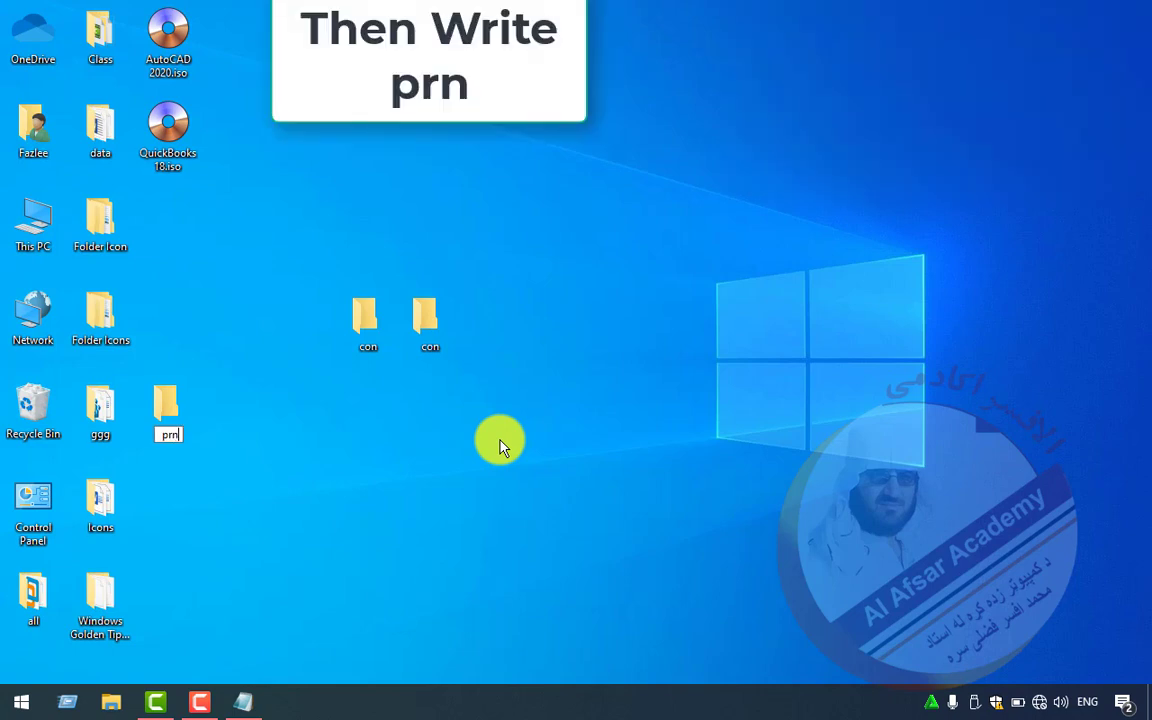
key("Return")
left_click_drag(178, 418, 520, 336)
left_click(438, 425)
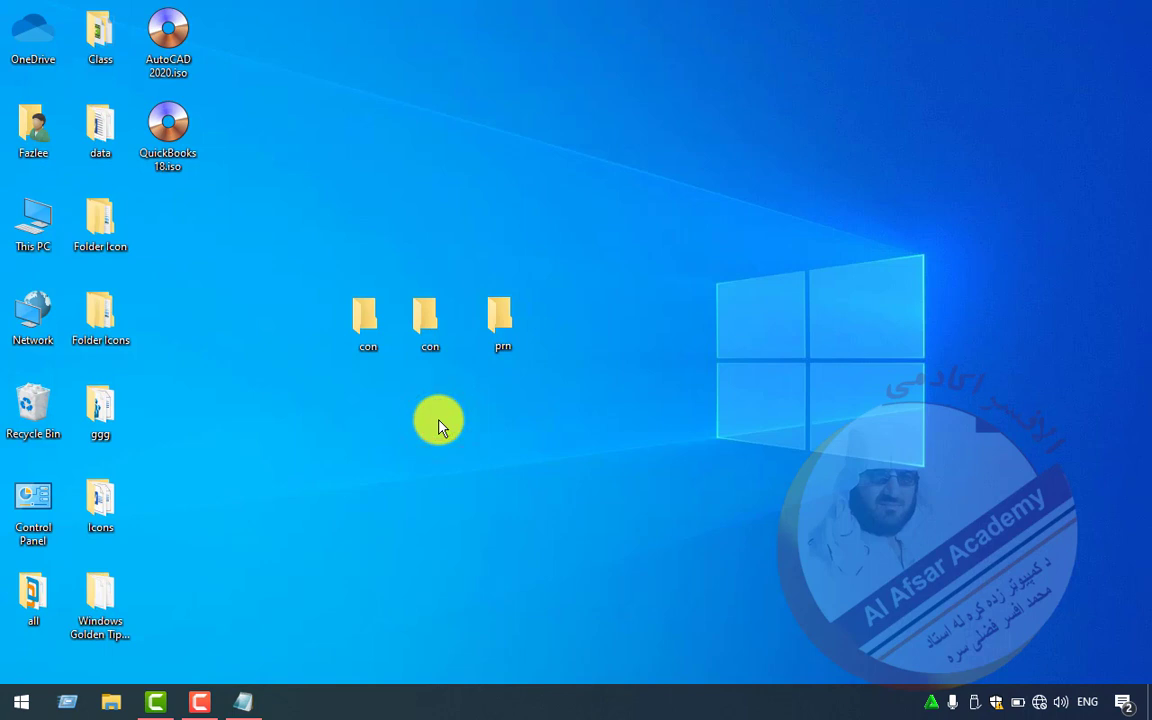
Create a folder named nul with a leading invisible blank character, and place it beside the prn folder
key("ctrl+shift+n")
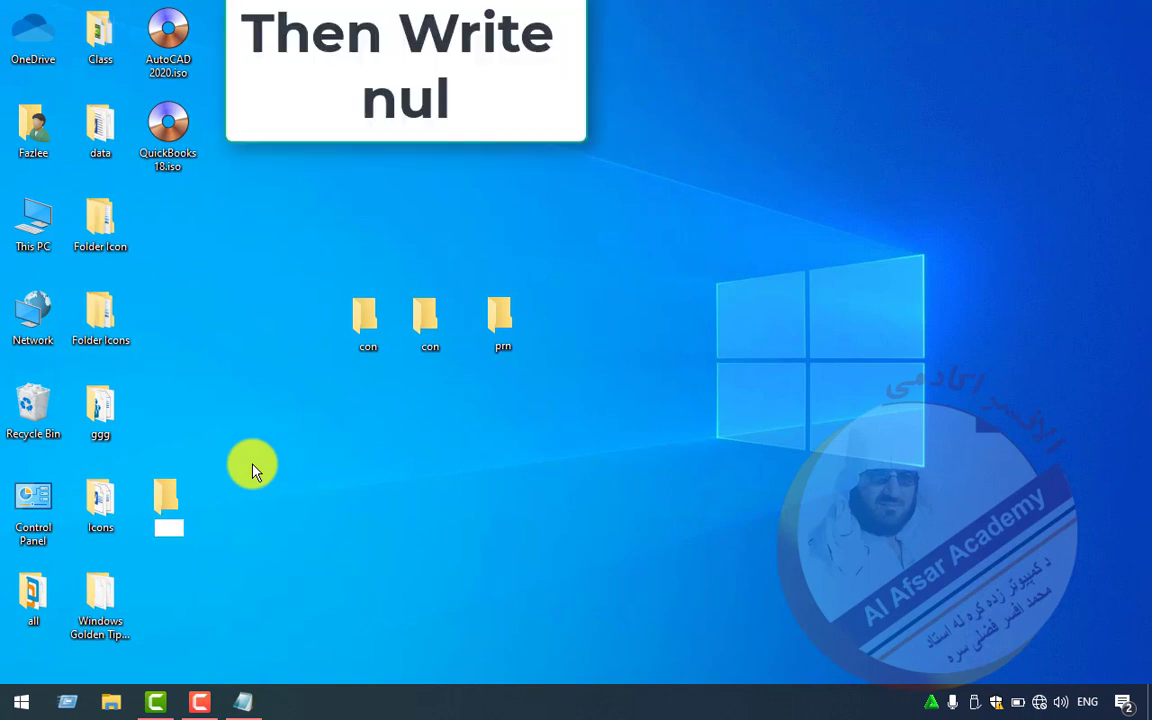
type("nul")
key("Return")
left_click_drag(154, 489, 554, 310)
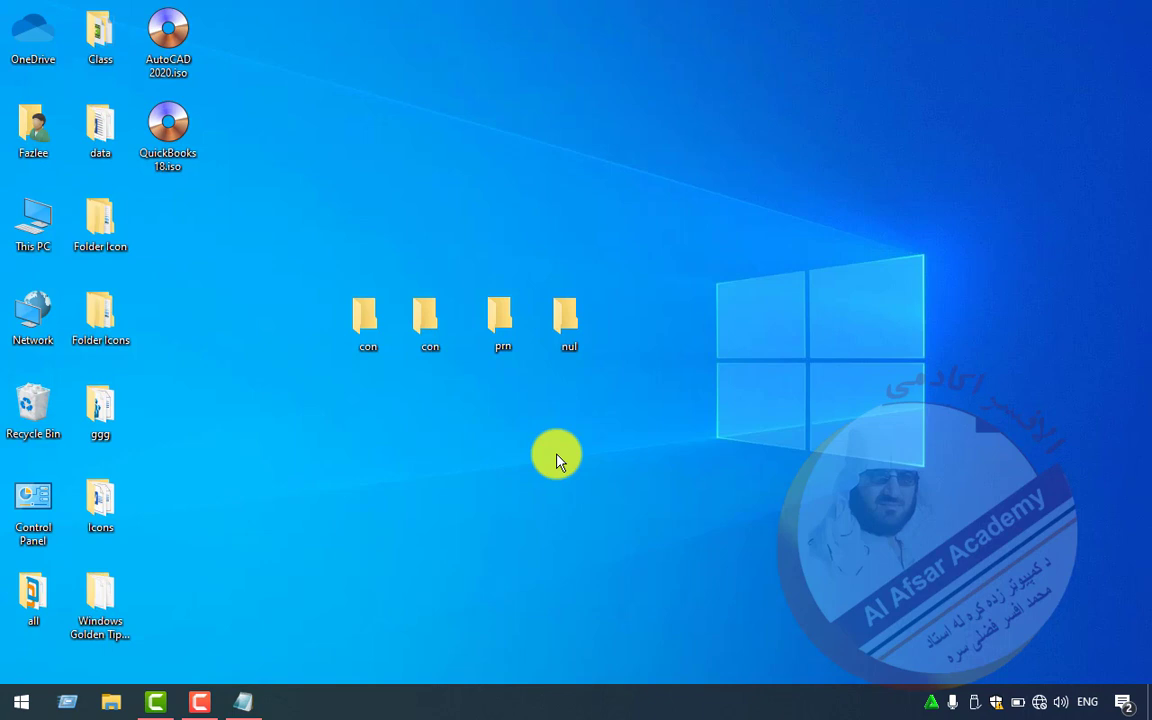
Open Character Map with the Run command charmap and move its window clear of the new folders
key("super+r")
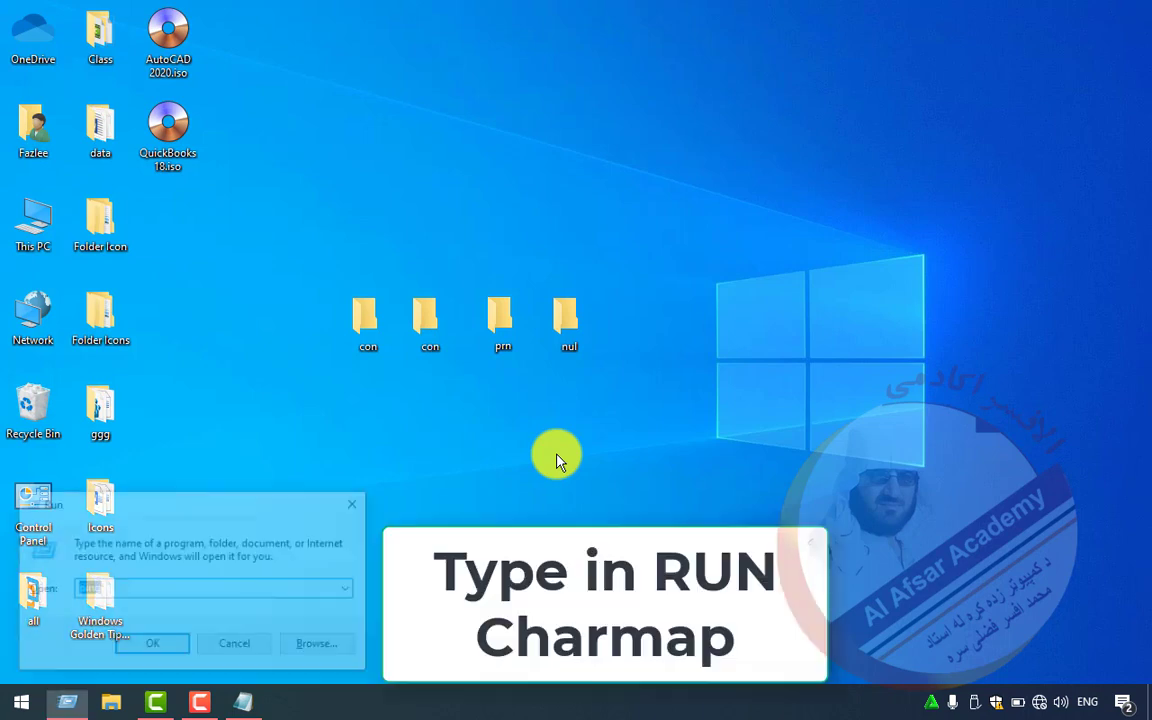
type("cha")
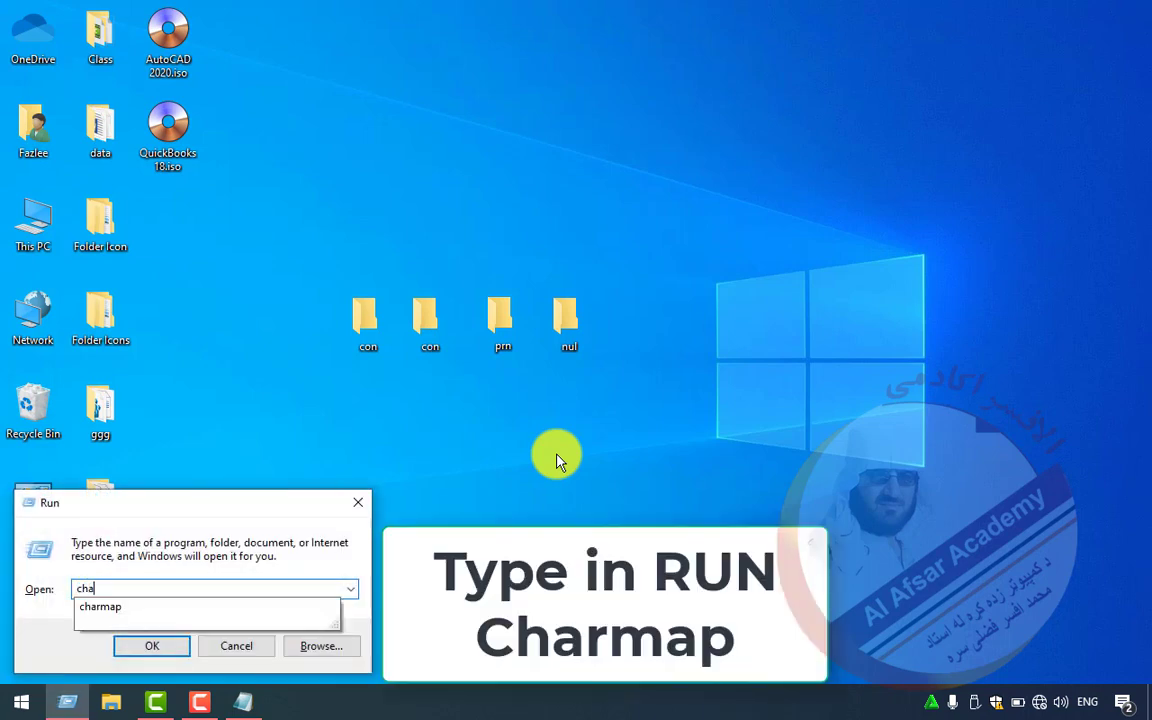
key("Down")
key("Return")
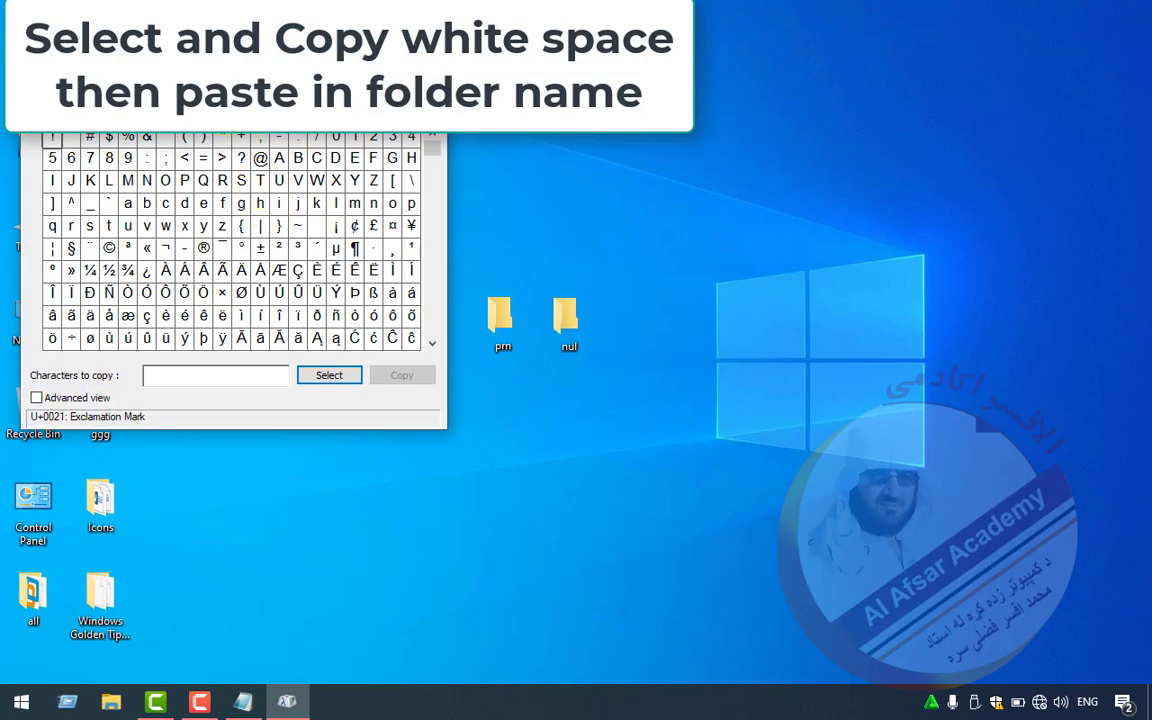
left_click_drag(190, 75, 740, 195)
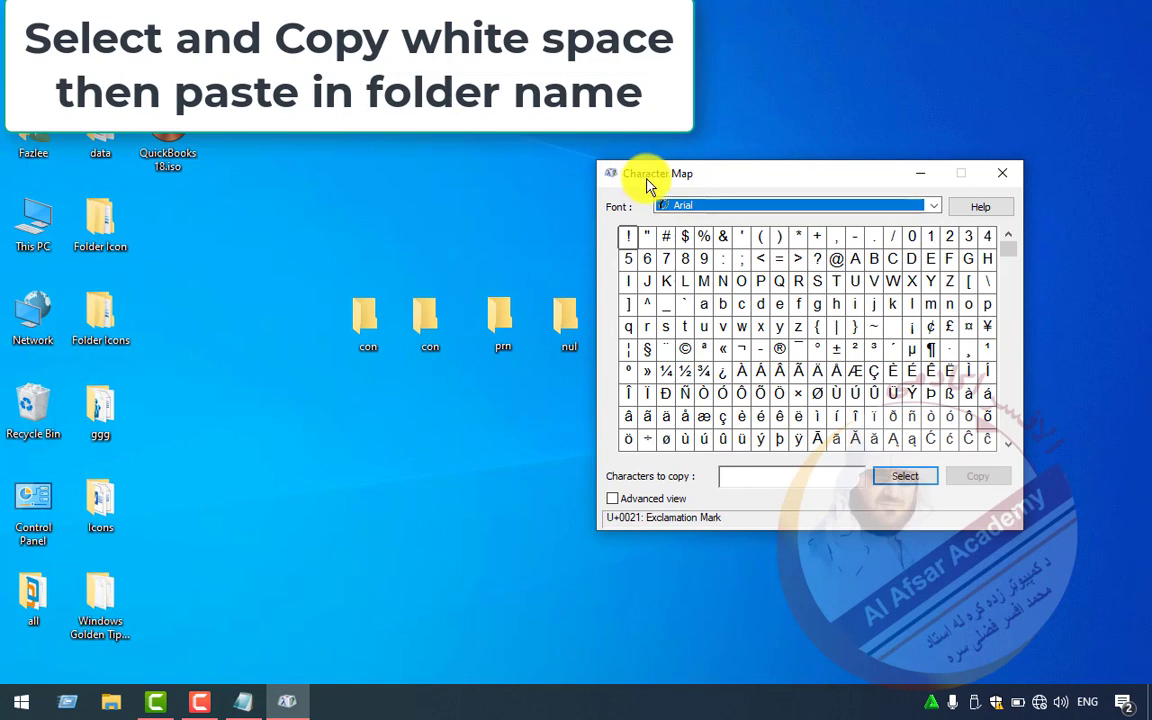
Copy the blank Right-To-Left Mark (U+200F) from the Arial character set and move the Character Map window away from the folders
left_click(893, 327)
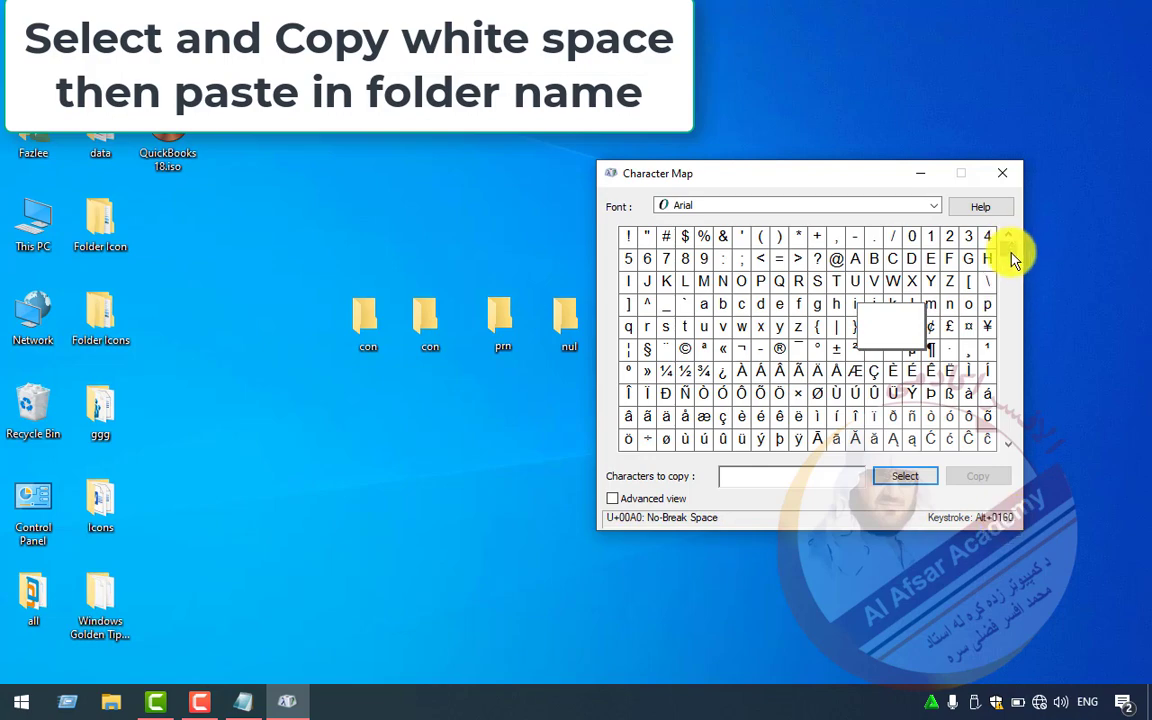
left_click_drag(1008, 250, 1018, 398)
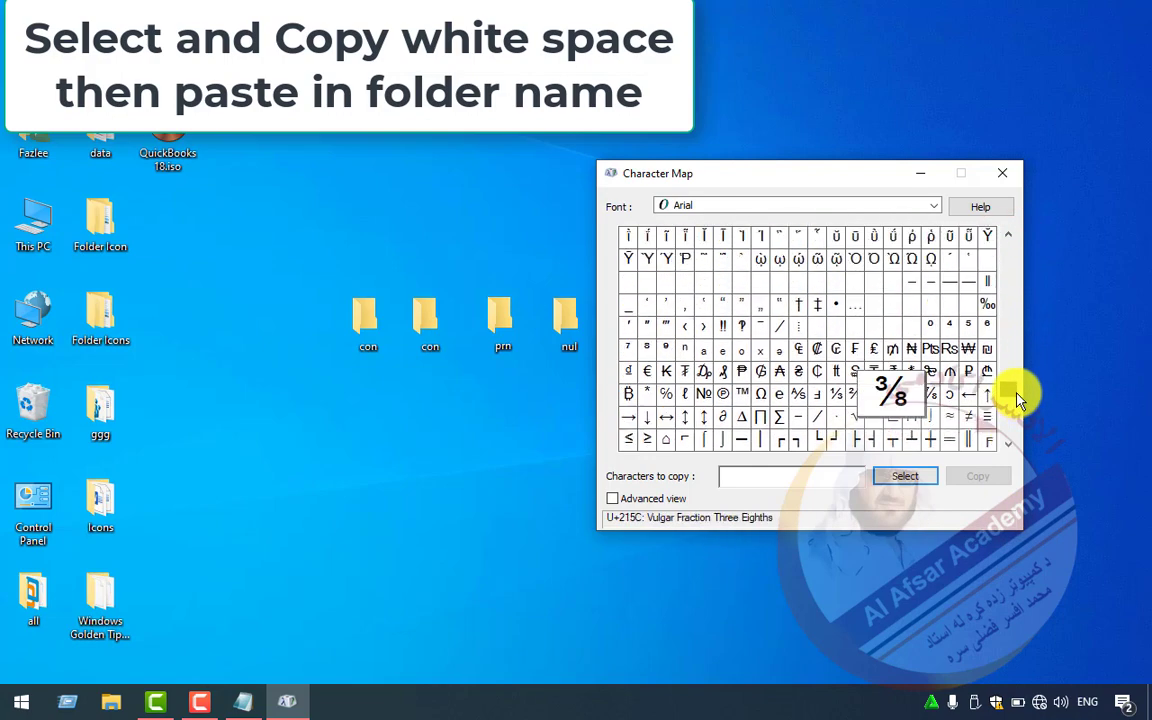
left_click(892, 286)
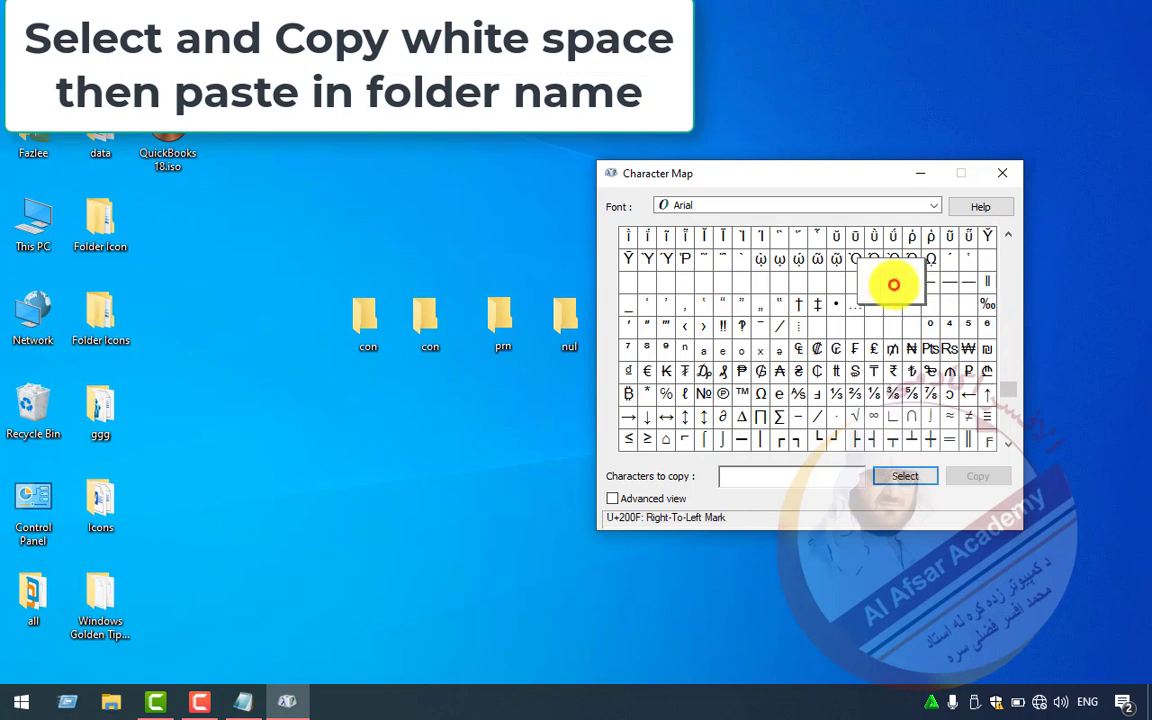
left_click(880, 477)
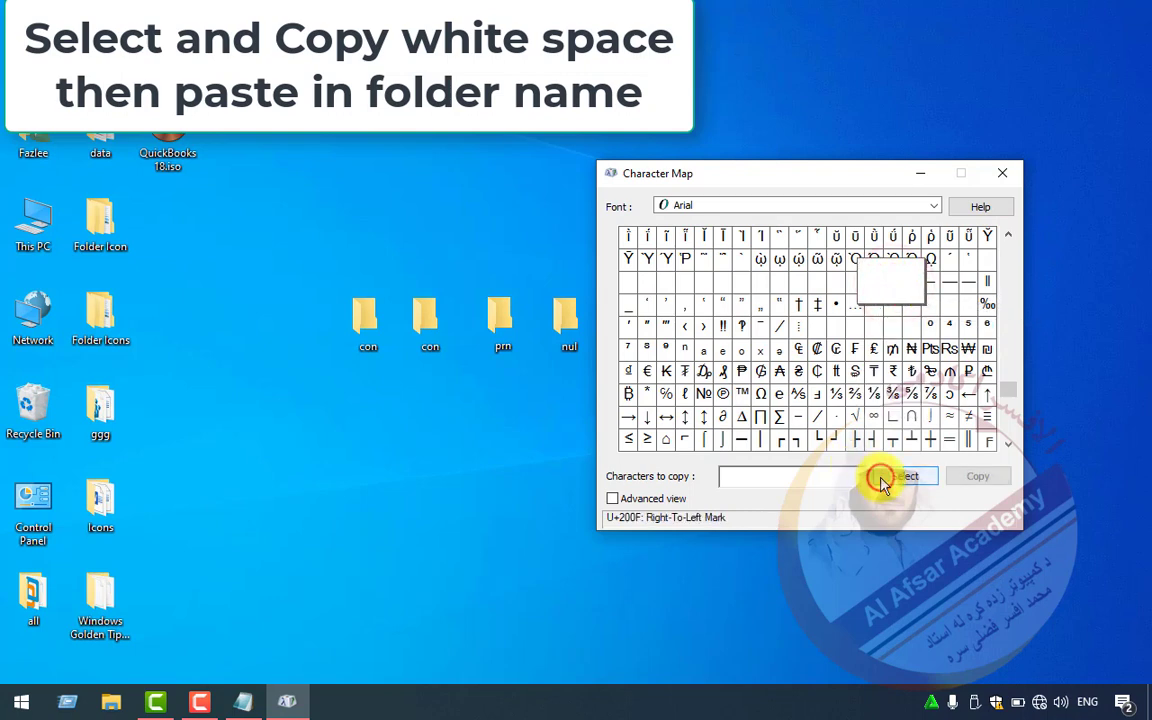
left_click(972, 477)
left_click_drag(753, 185, 914, 175)
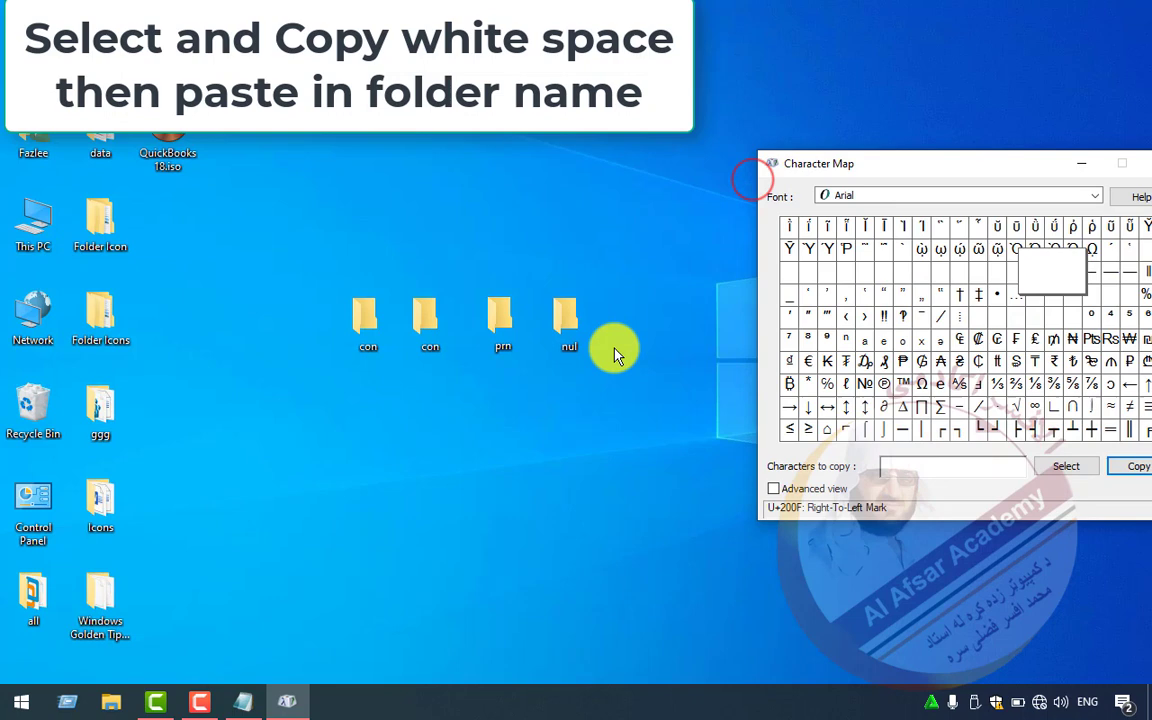
Create a new folder on the desktop and try to name it com1 and com0
left_click(480, 406)
key("ctrl+shift+n")
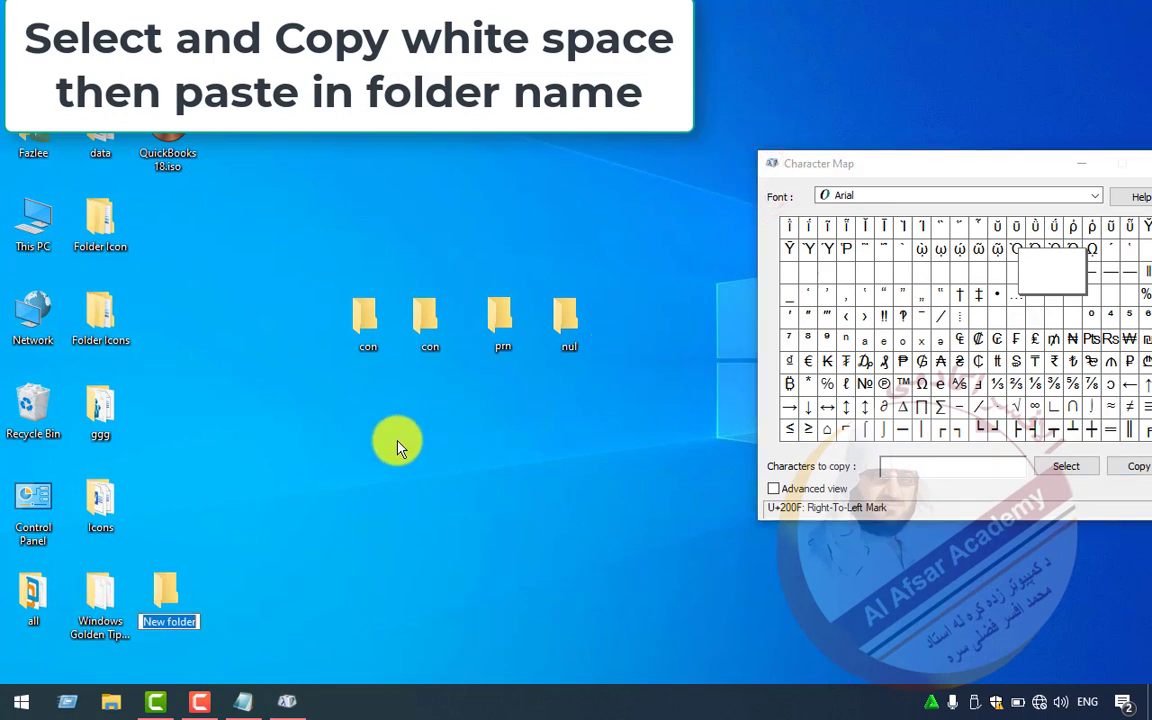
type("com1")
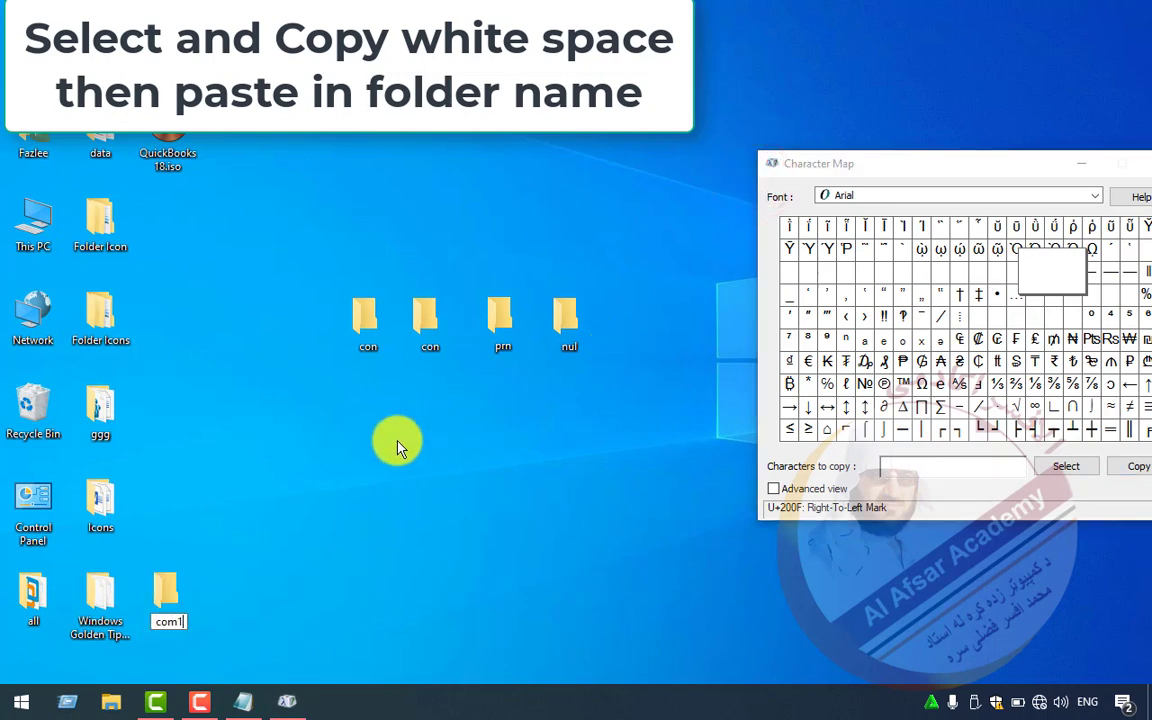
key("Return")
key("Return")
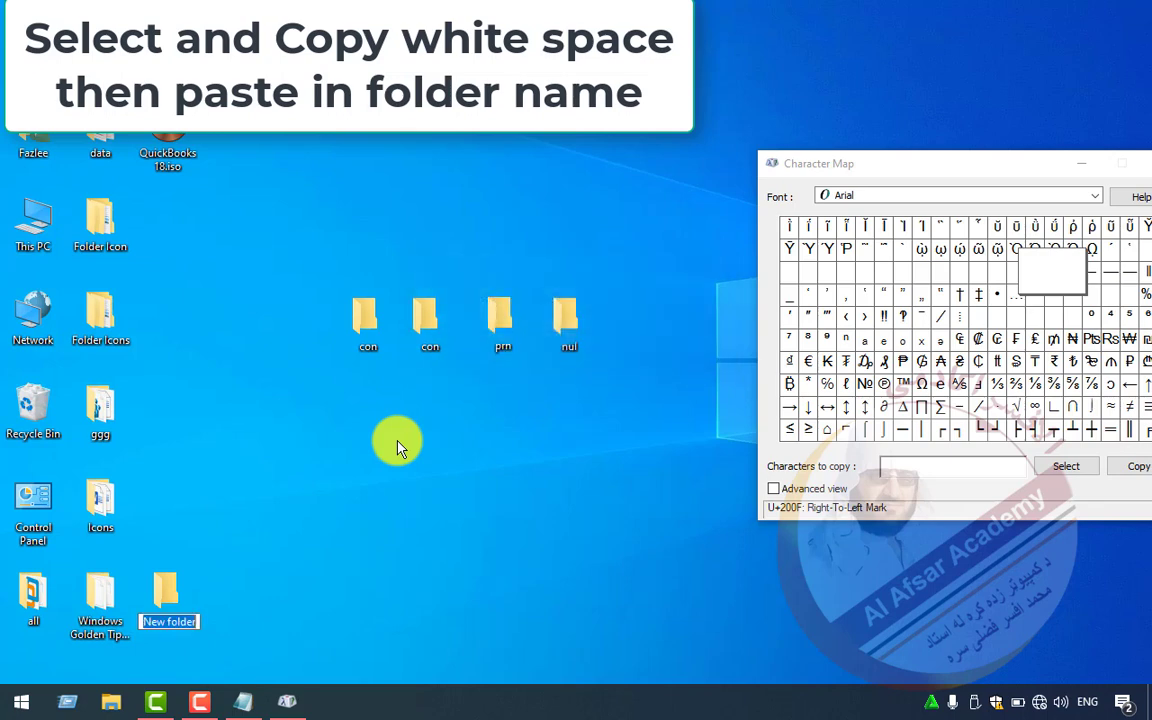
type("com1")
key("Return")
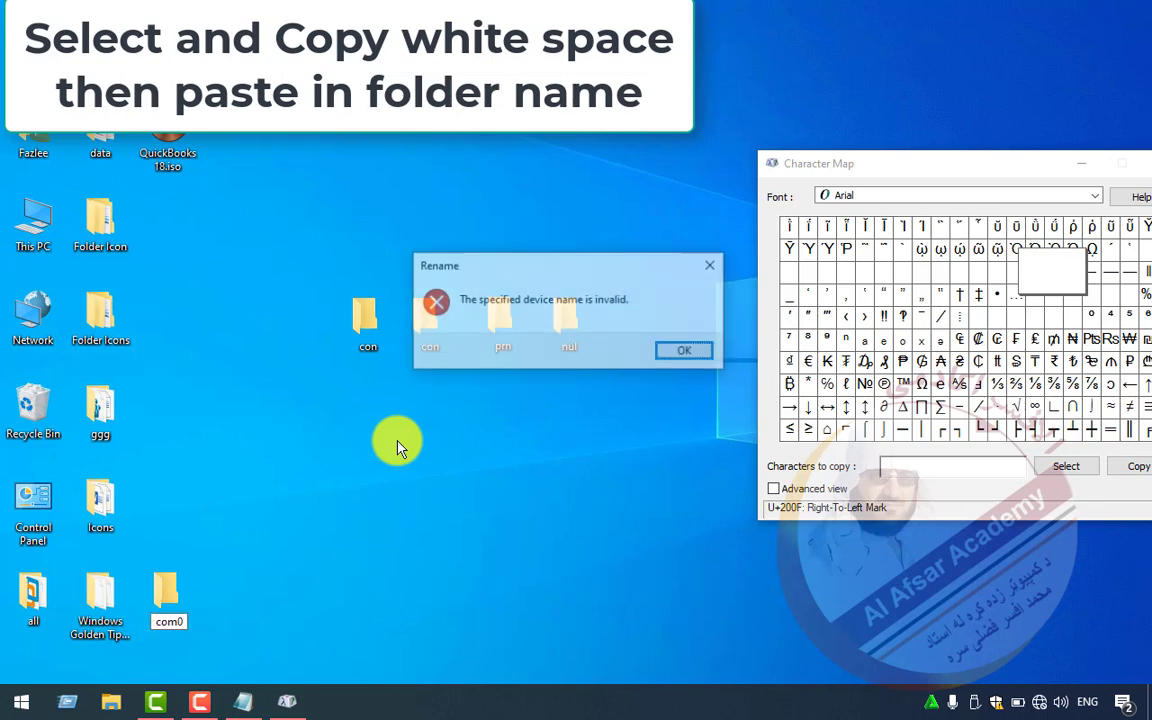
key("Return")
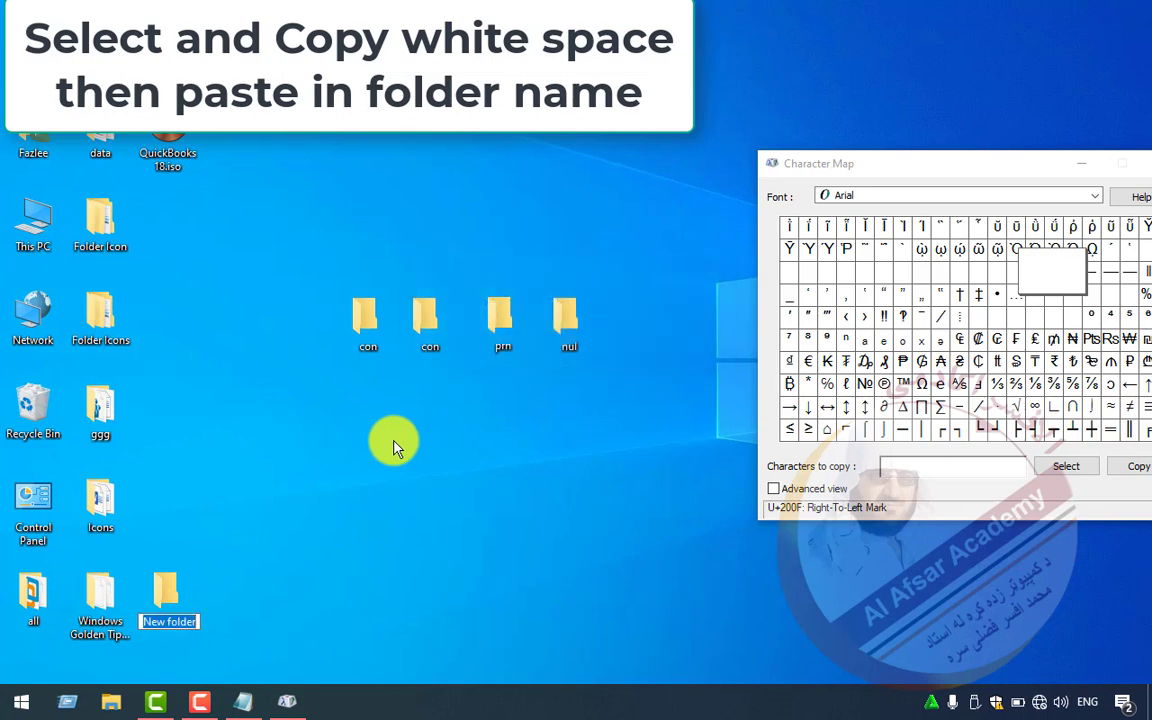
Name the new folder com1 with the copied blank character pasted in front, and place it beside the con folders
right_click(190, 622)
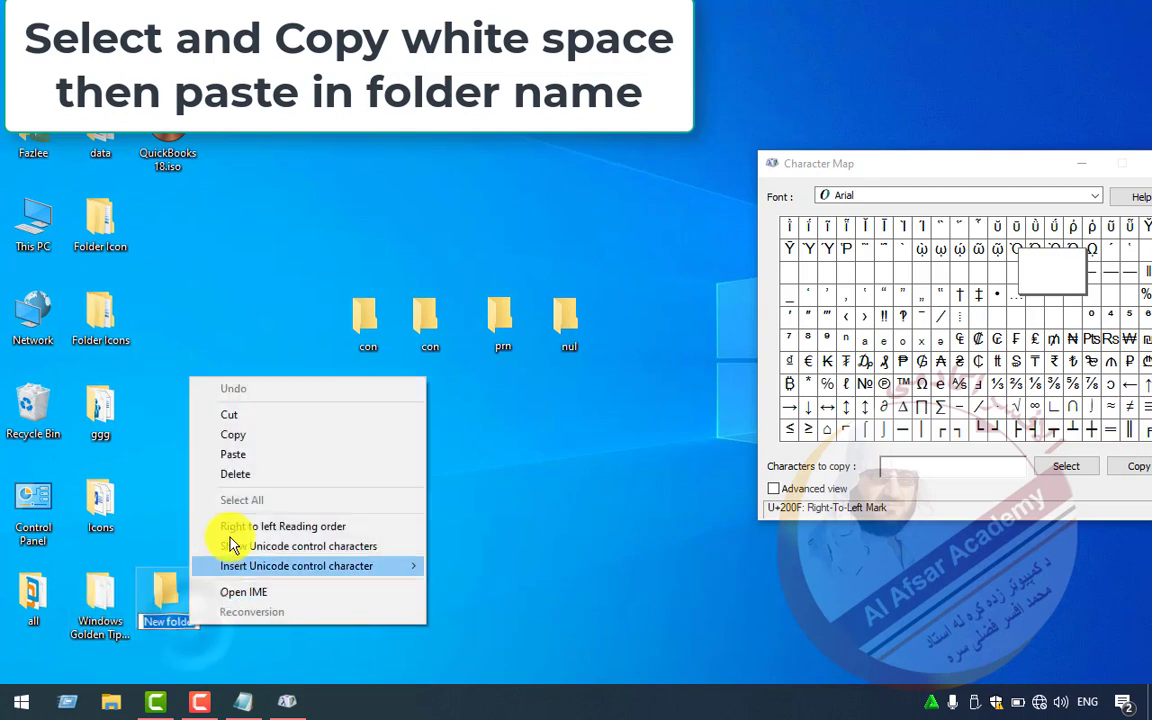
left_click(233, 466)
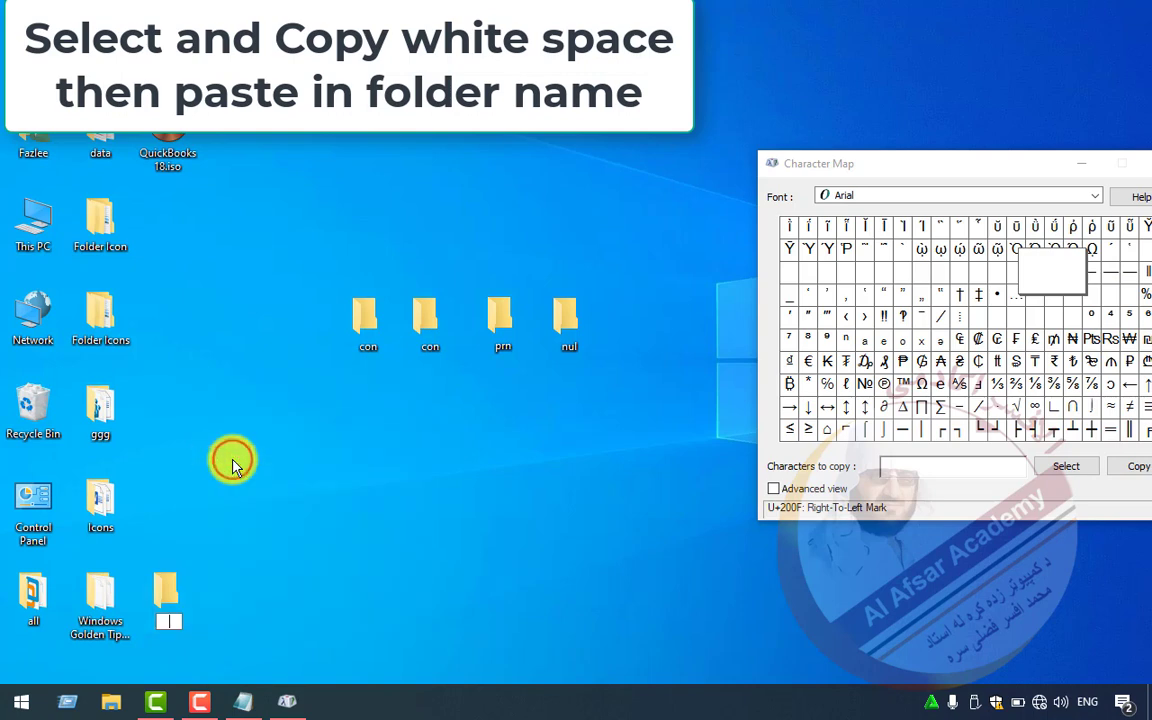
type("com")
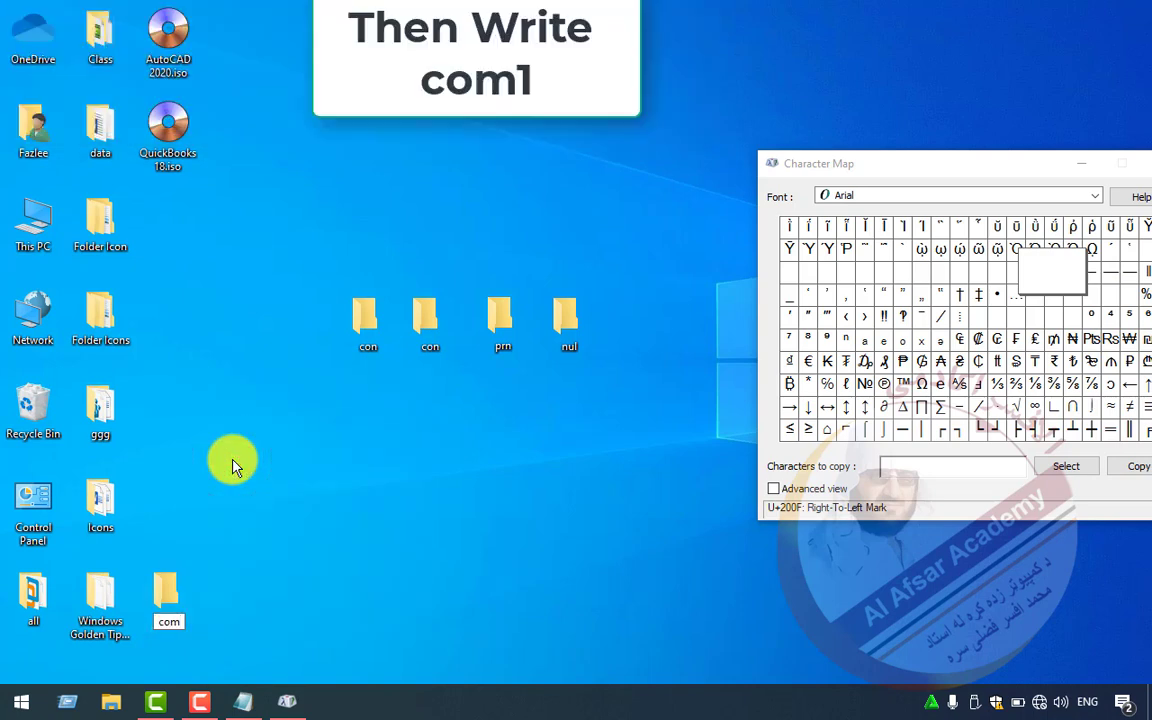
type("1")
key("Return")
left_click_drag(168, 595, 288, 342)
left_click(334, 489)
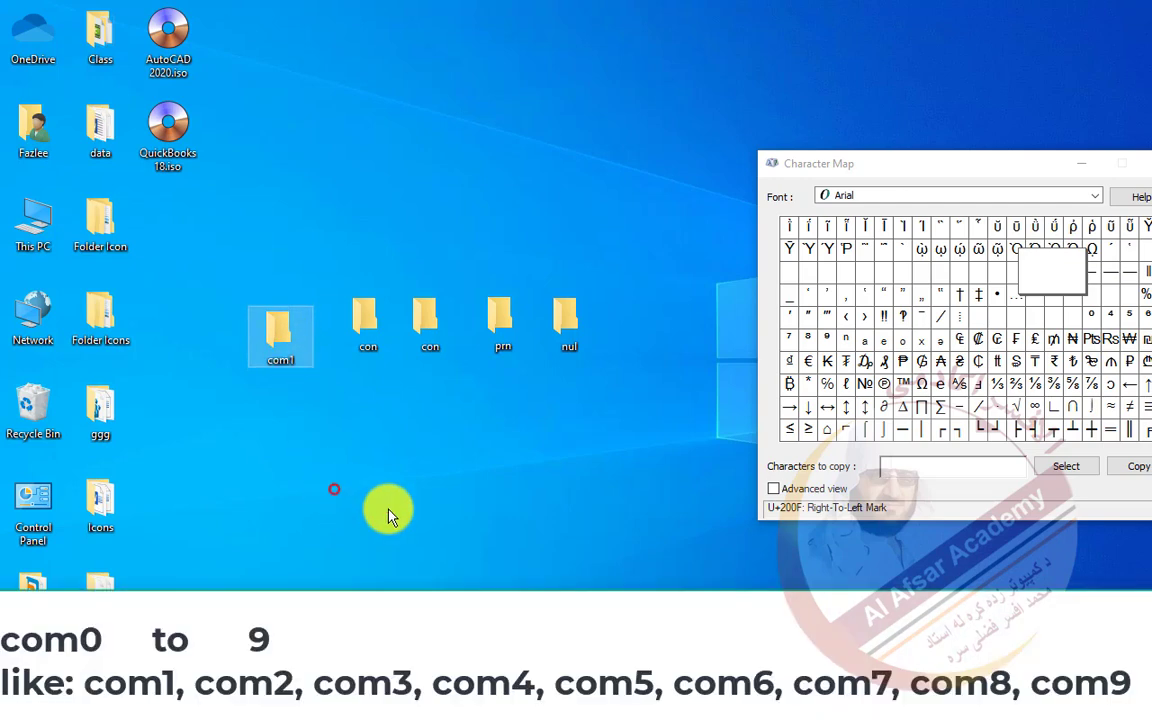
Create a folder named lpt1 with the copied blank character pasted in front, and place it beside the com1 folder
key("ctrl+shift+n")
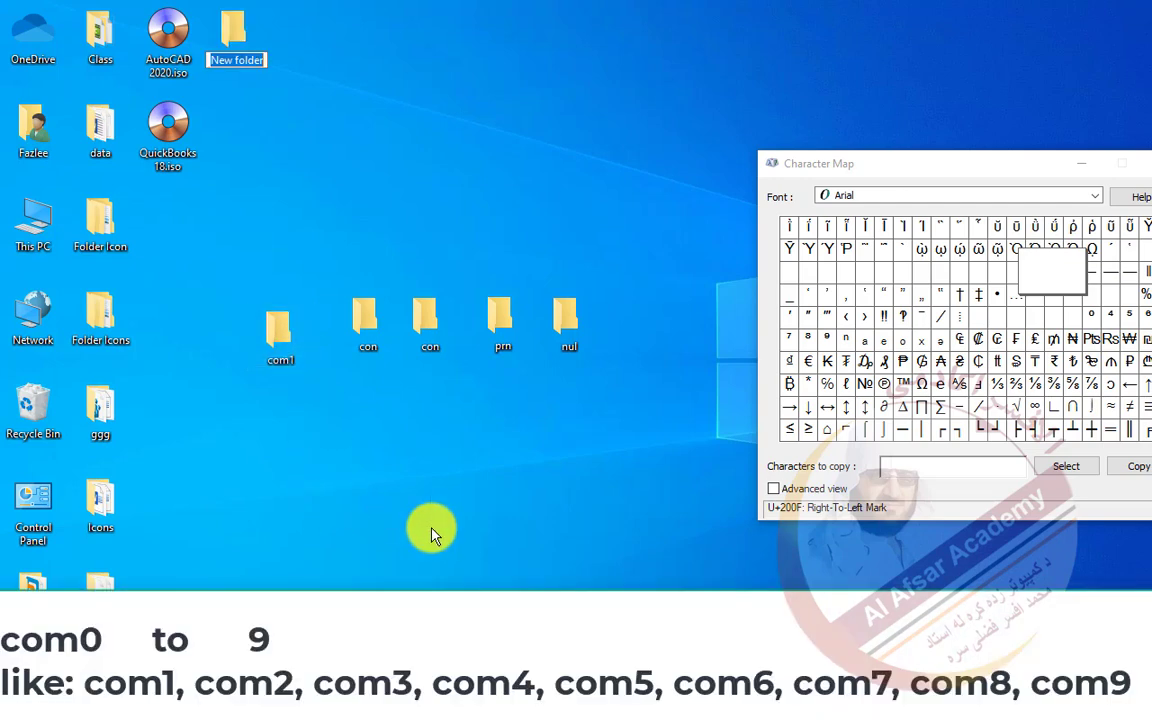
left_click_drag(238, 52, 348, 458)
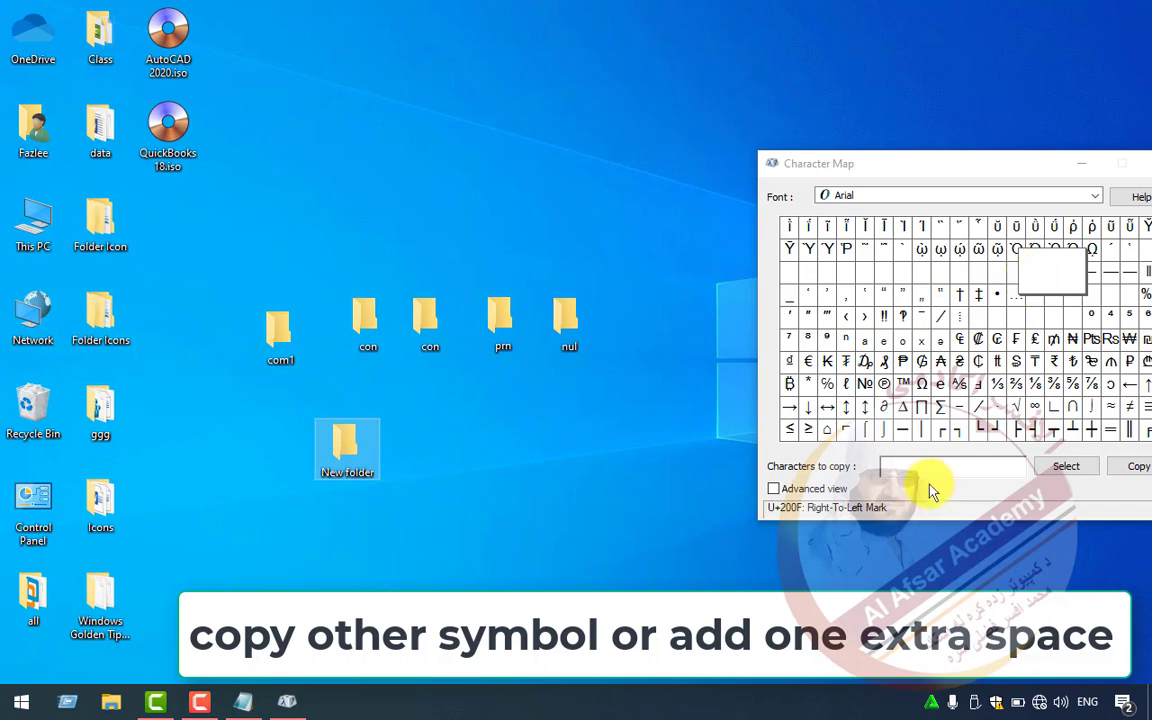
left_click(345, 460)
left_click(345, 460)
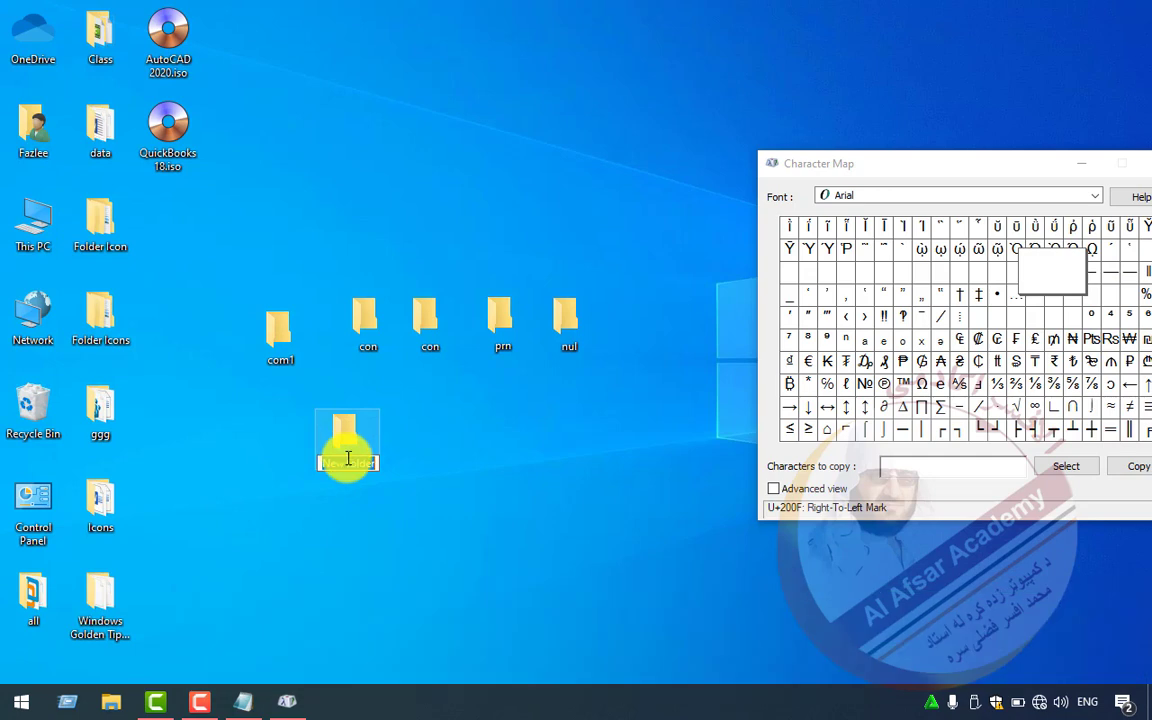
right_click(345, 460)
left_click(392, 290)
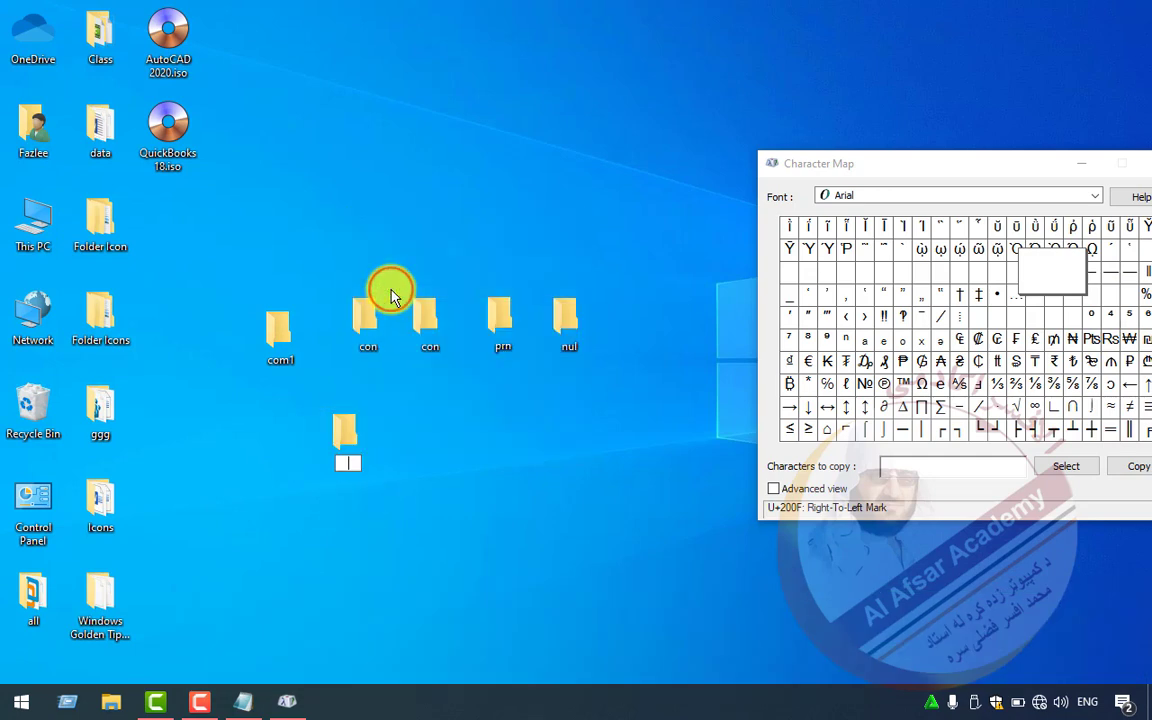
type("lpt1")
left_click_drag(339, 452, 236, 328)
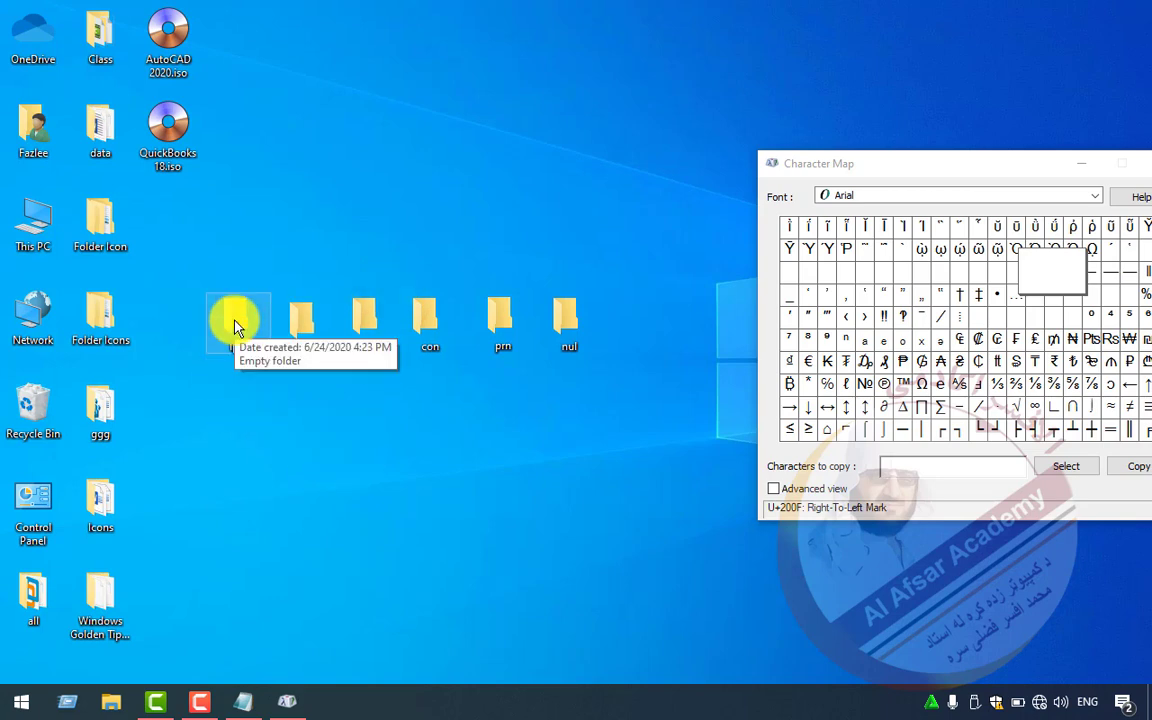
Clear the characters to copy in Character Map and copy the Zero Width Space (U+200B) instead
left_click_drag(879, 168, 808, 149)
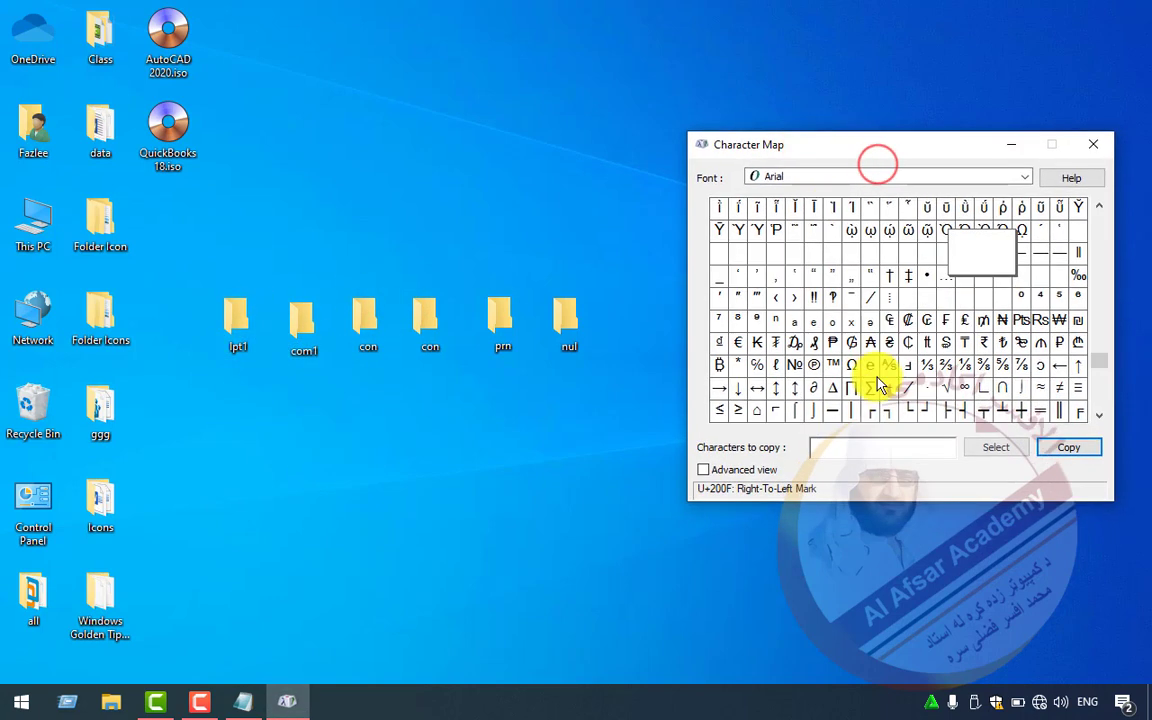
left_click(903, 447)
key("BackSpace")
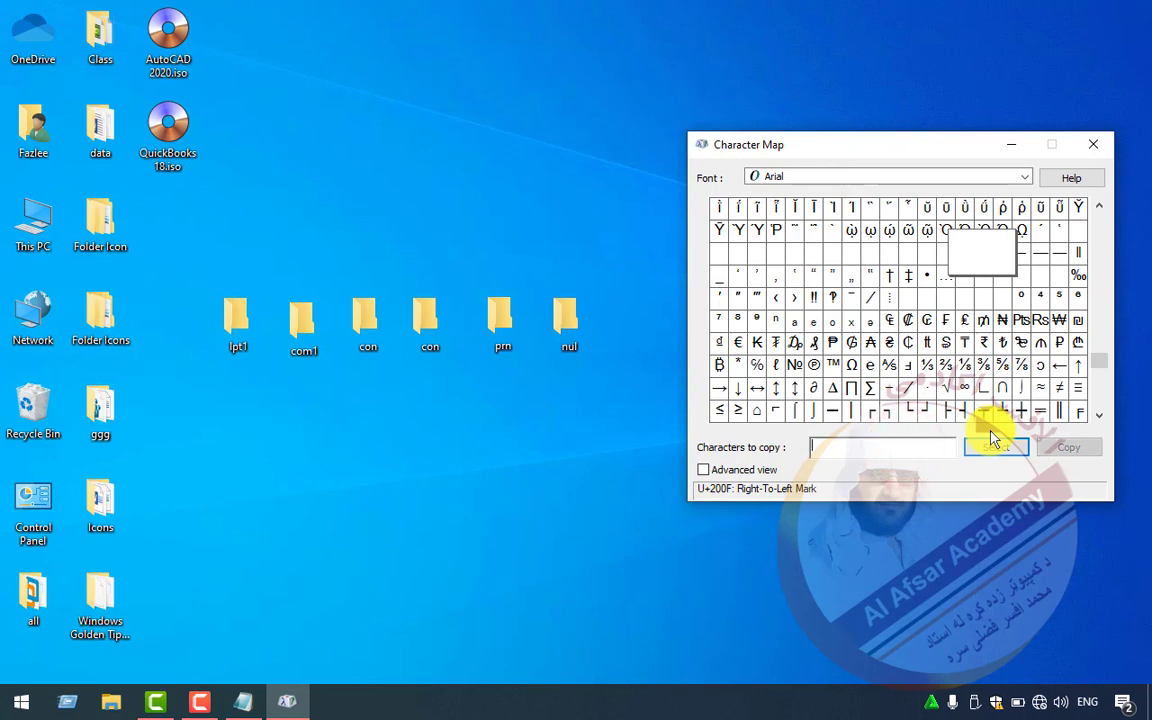
left_click(910, 253)
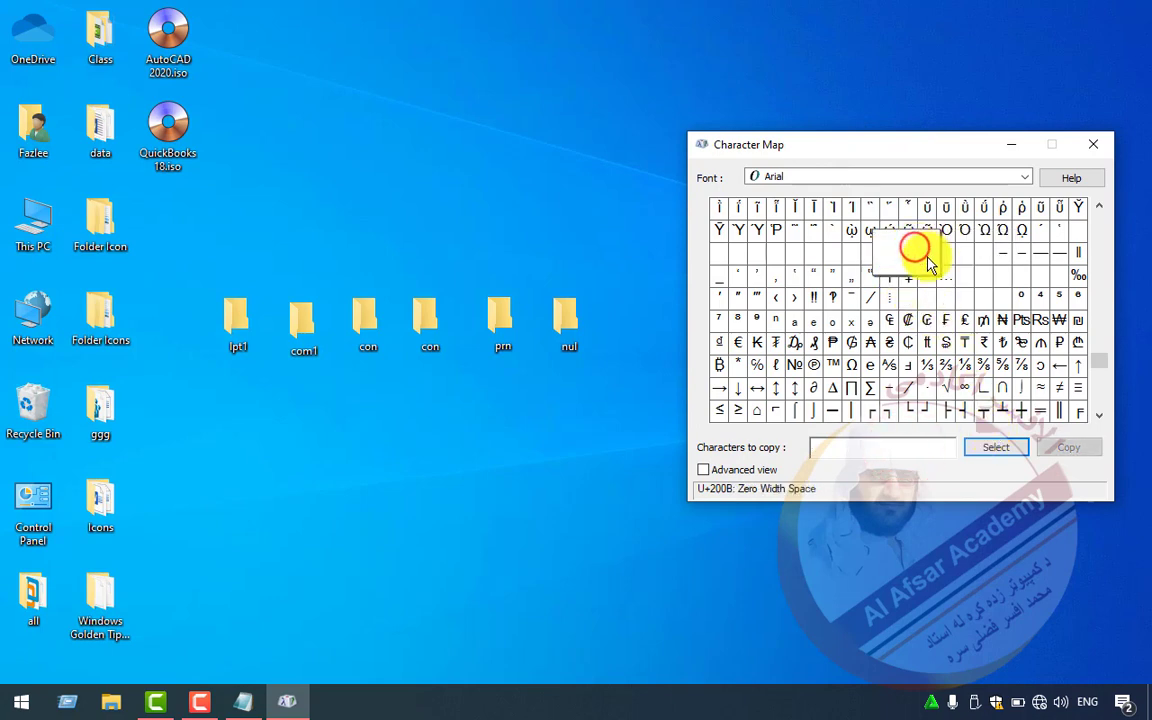
left_click(995, 447)
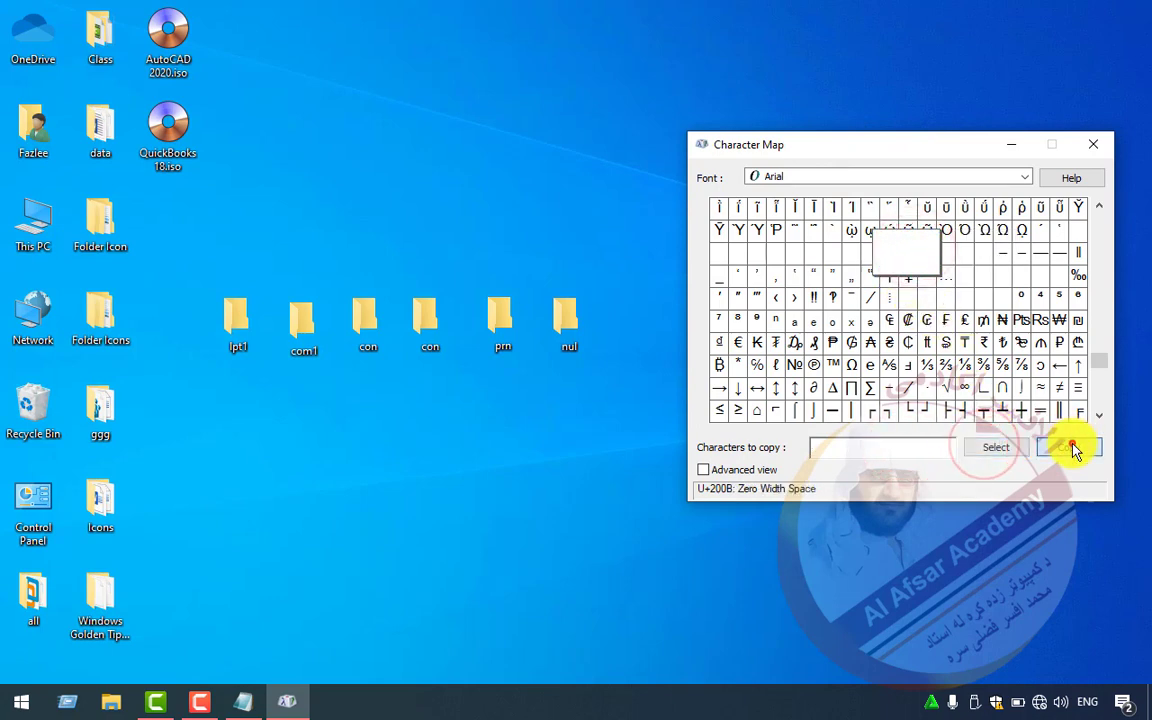
left_click(1068, 447)
Create a second com1 folder with the Zero Width Space pasted before its name, and place it above the first com1 folder
left_click(458, 462)
key("ctrl+shift+n")
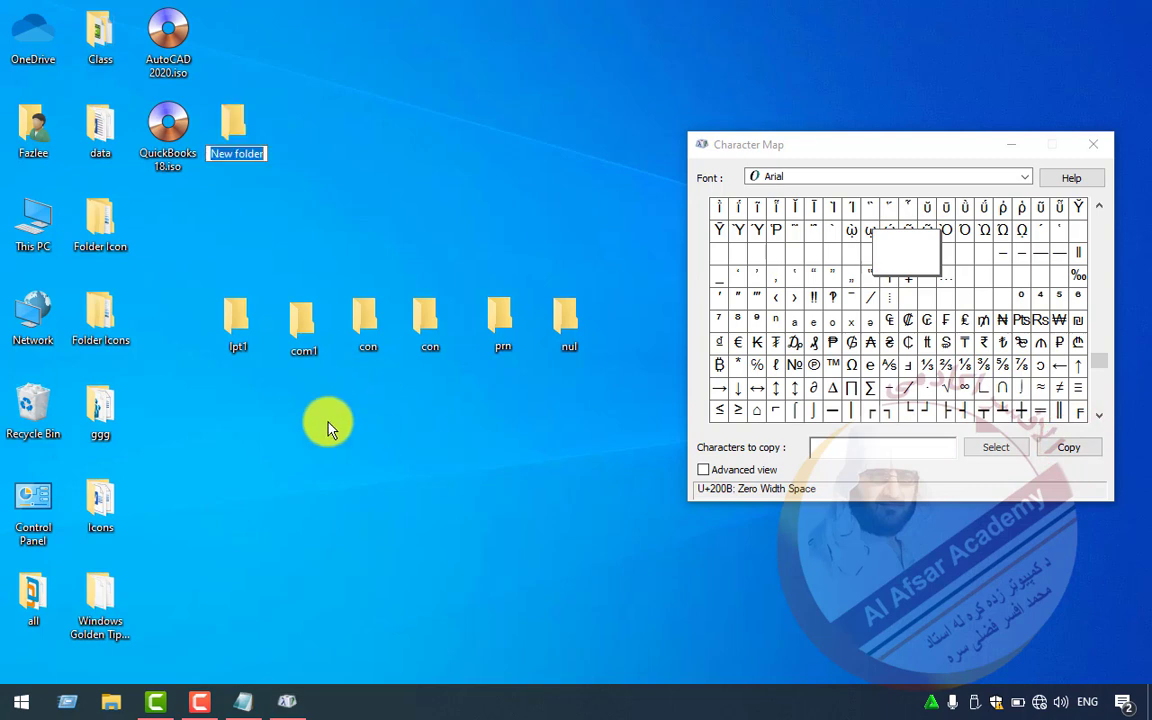
right_click(243, 152)
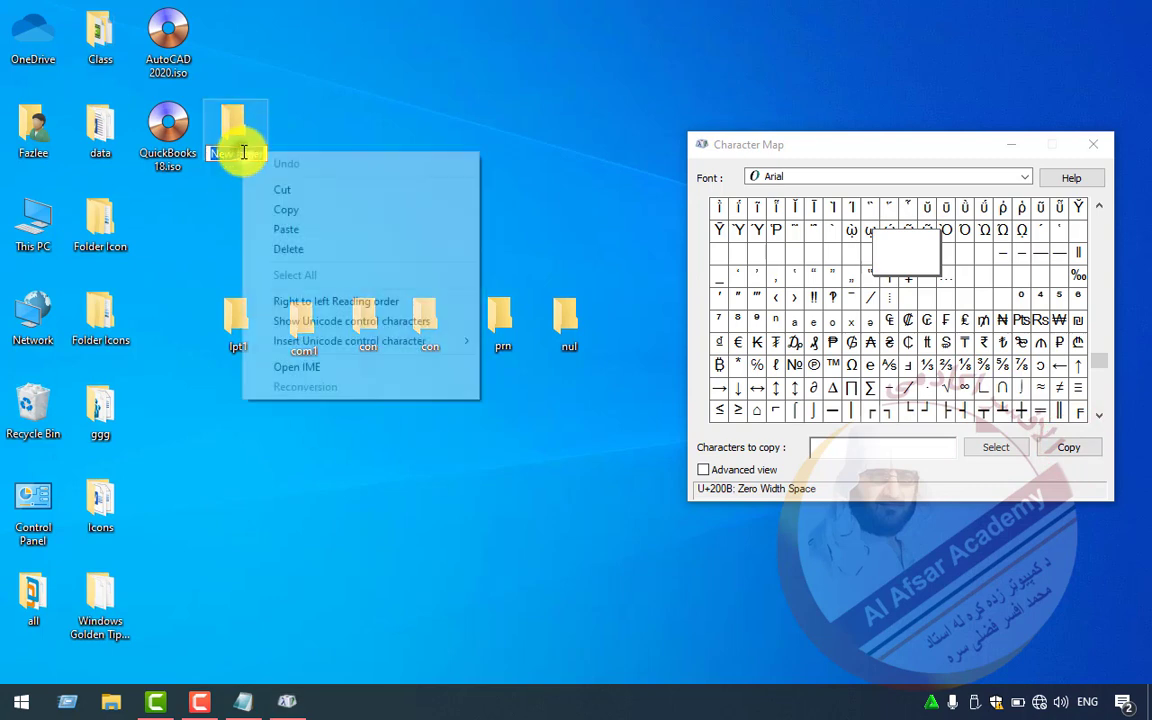
left_click(288, 230)
type("com1")
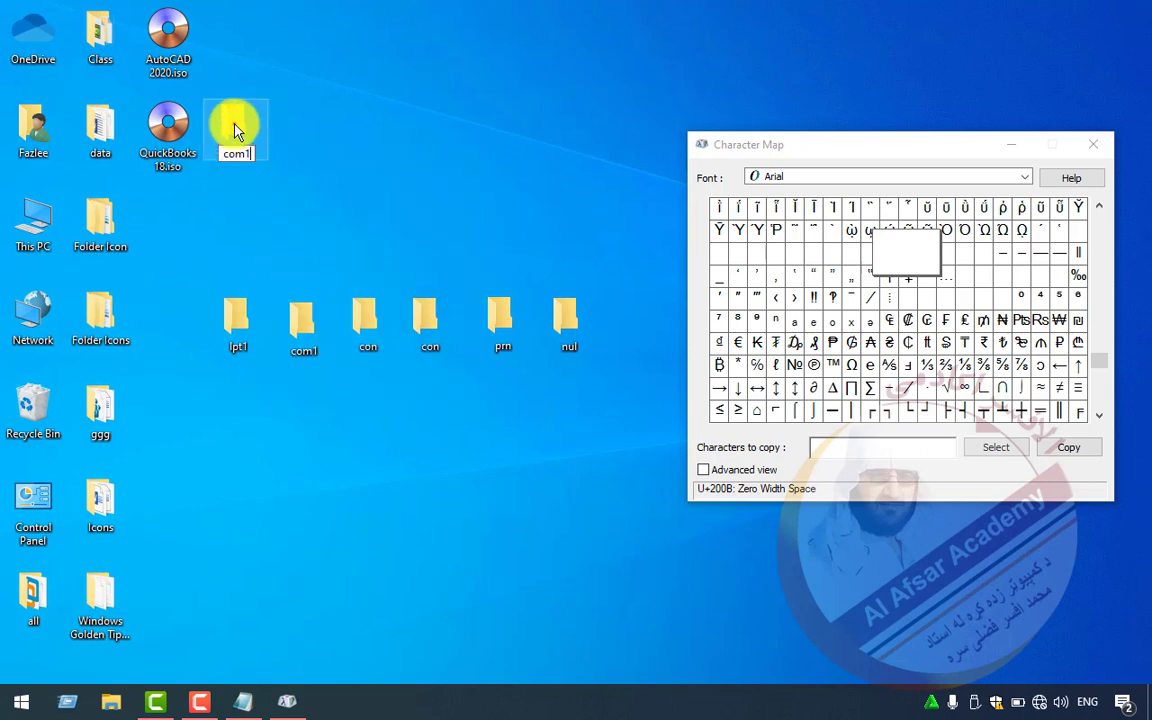
left_click_drag(233, 127, 306, 238)
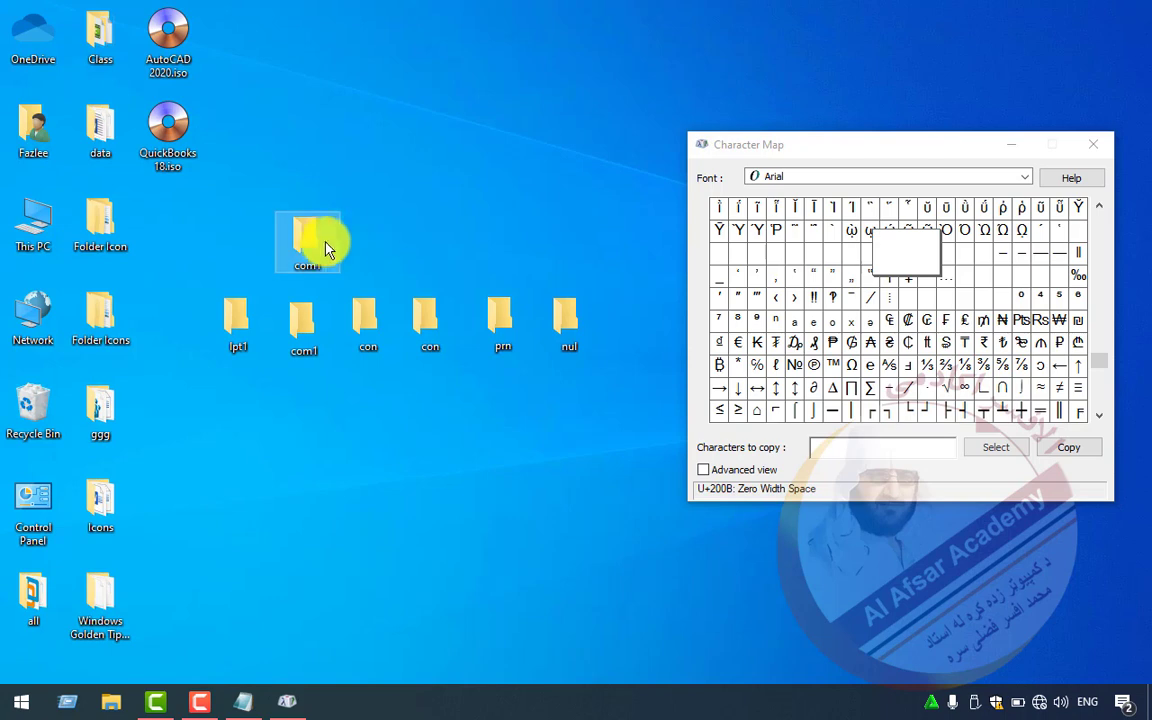
left_click(309, 244)
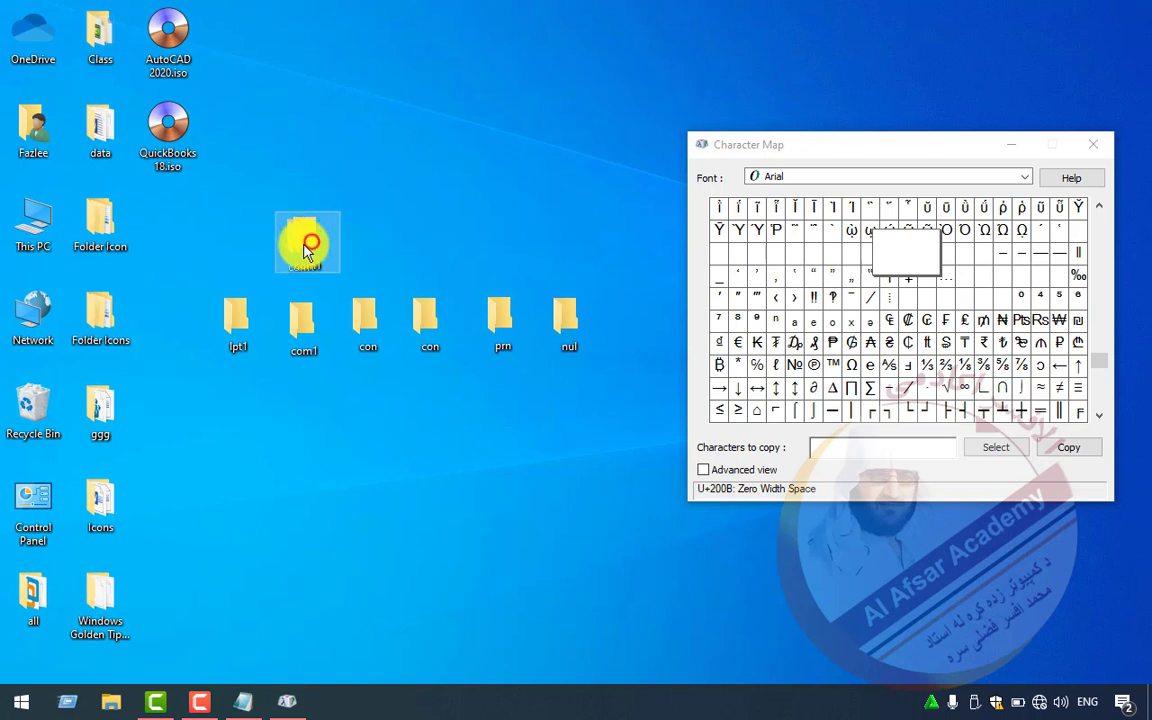
Close Character Map and create a desktop folder named con preceded by the Unicode control character LRE (Start of left-to-right embedding)
left_click(1099, 145)
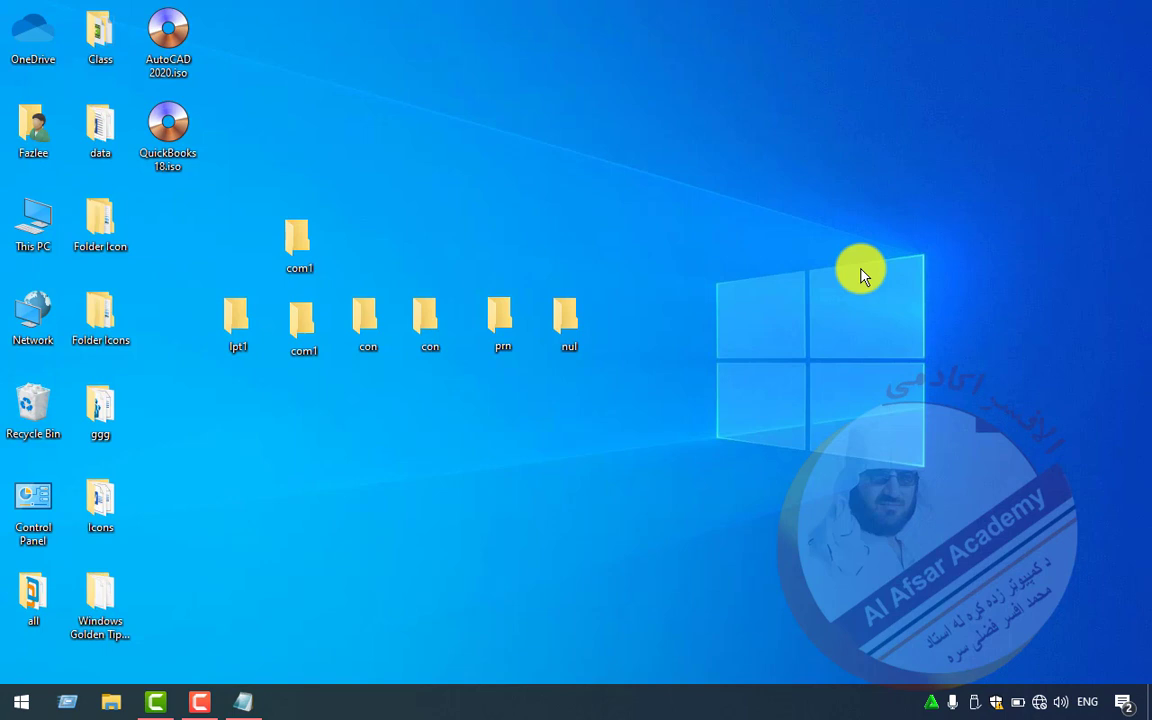
left_click(596, 390)
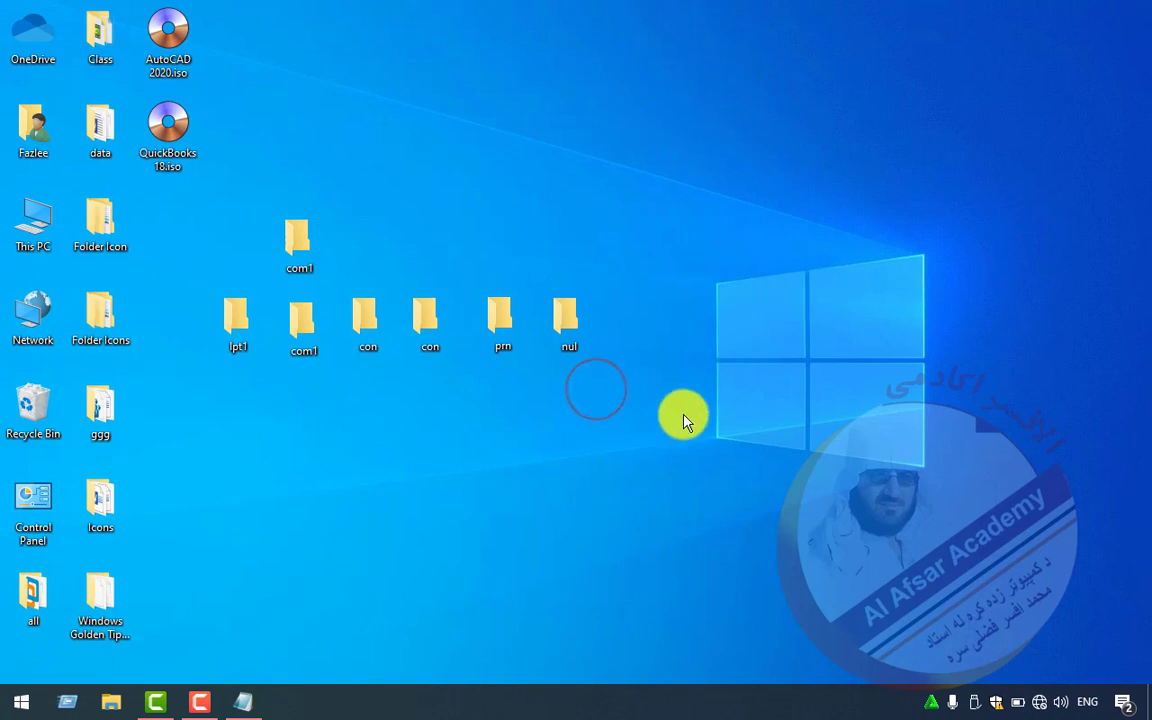
key("ctrl+shift+n")
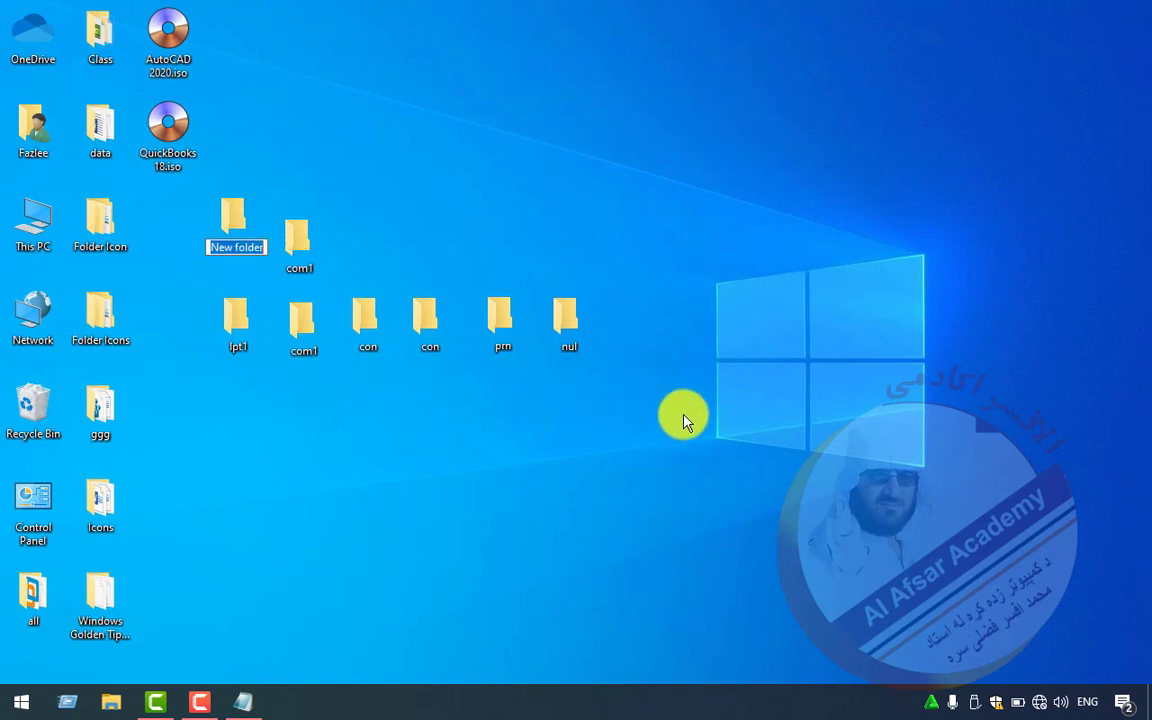
right_click(224, 249)
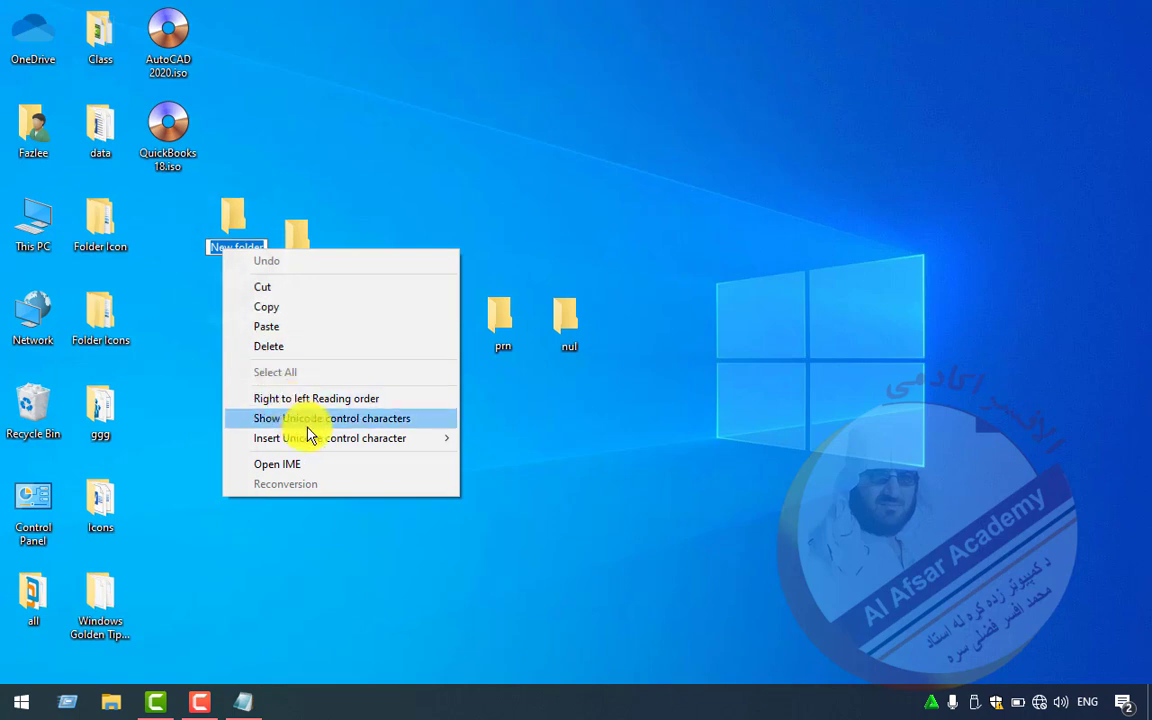
mouse_move(322, 440)
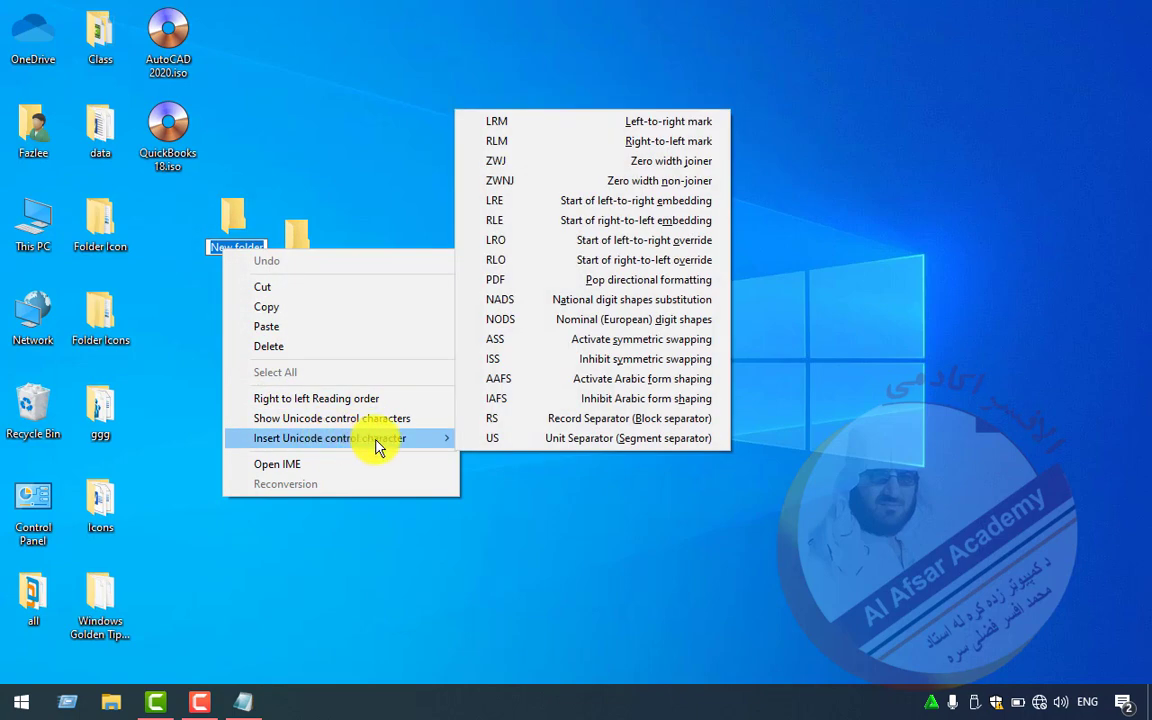
left_click(577, 201)
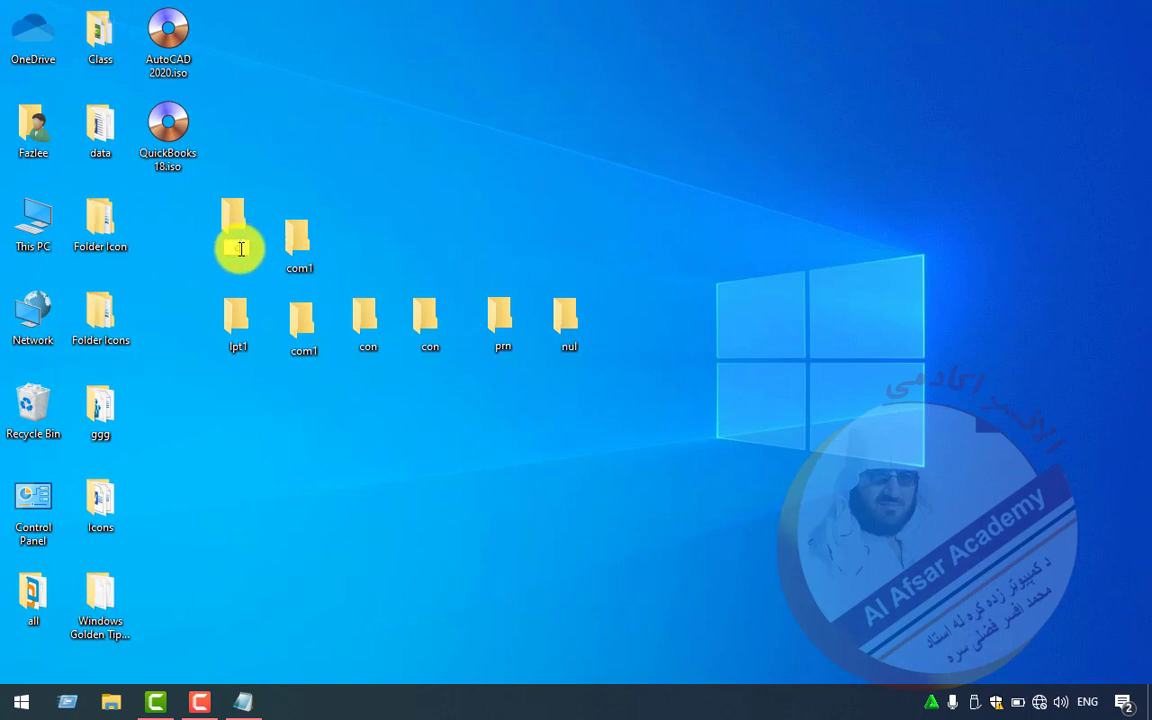
key("Return")
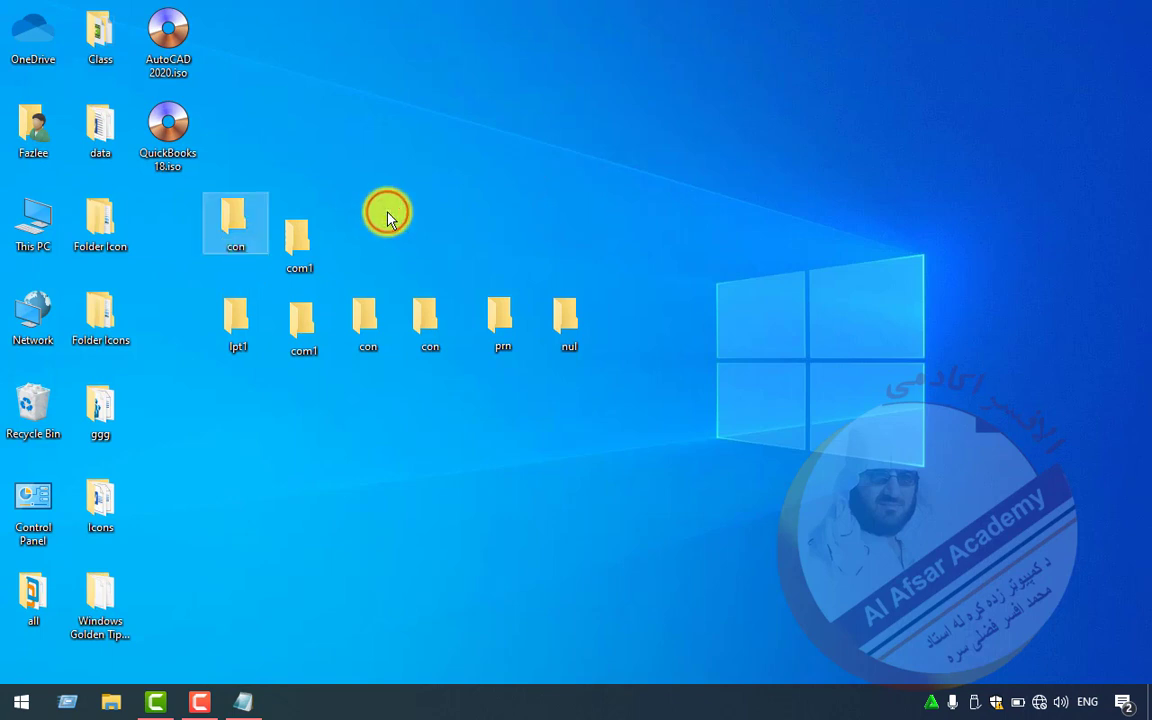
Move the new con folder into the row above, and create another con folder preceded by the Unicode control character ZWJ (Zero width joiner)
left_click_drag(239, 224, 427, 245)
left_click(376, 456)
key("ctrl+shift+n")
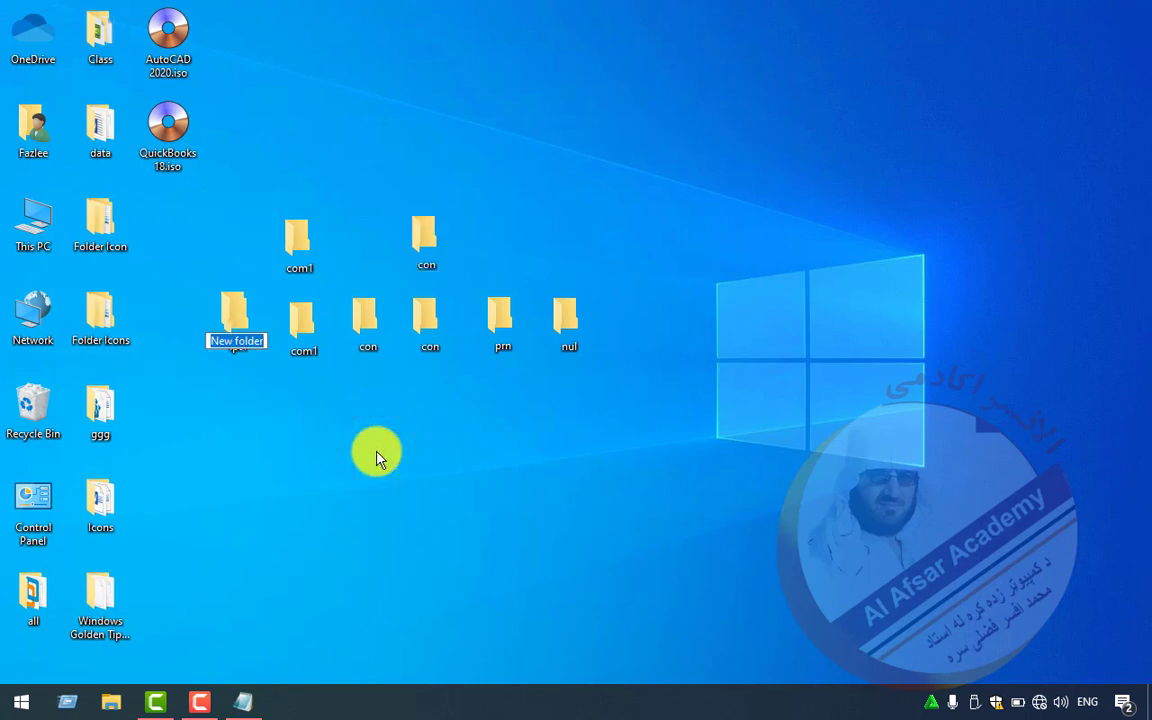
right_click(257, 338)
left_click(463, 530)
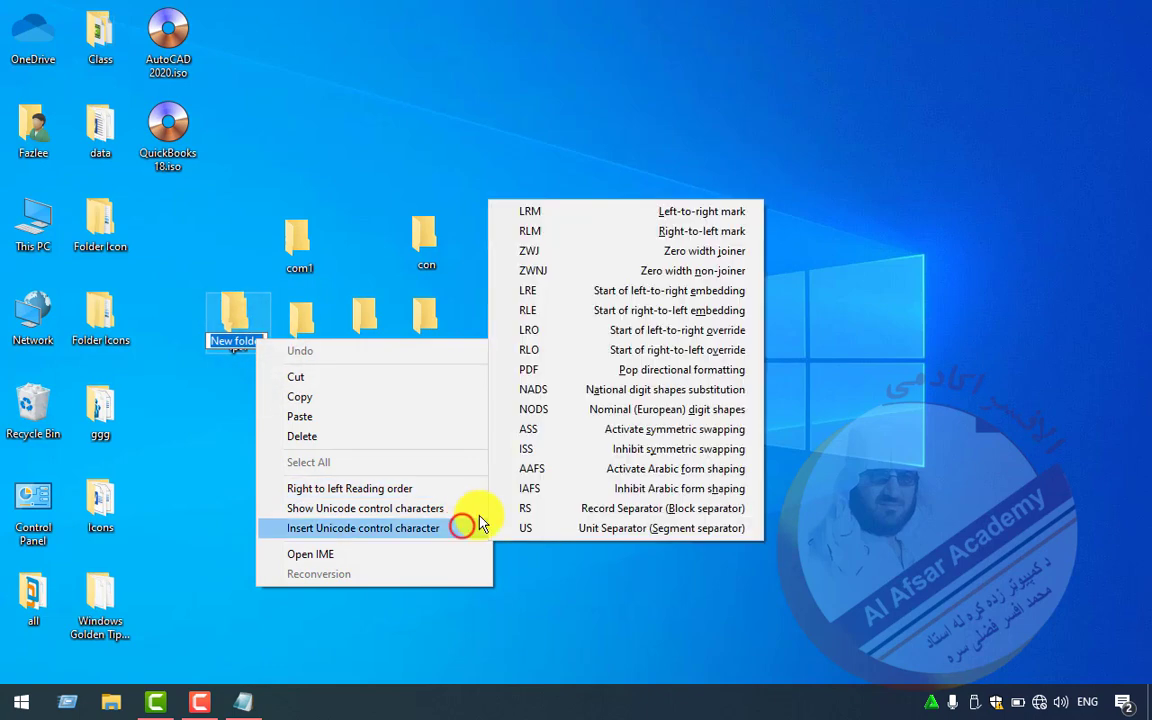
left_click(637, 258)
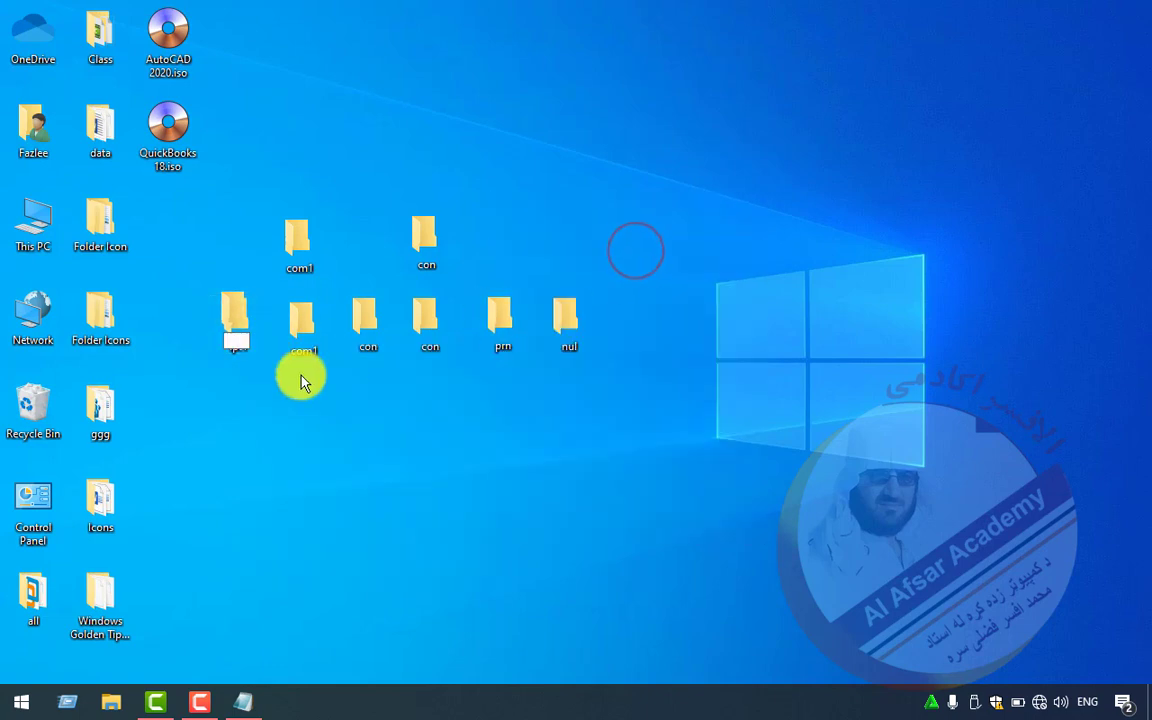
type("con")
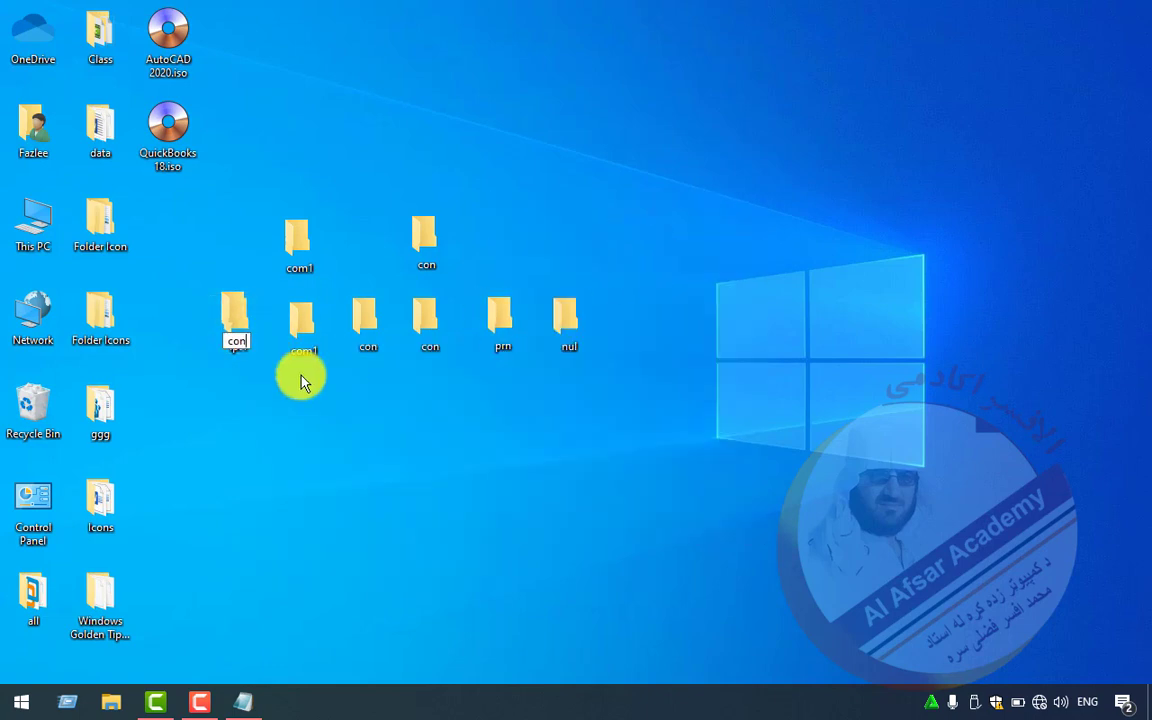
left_click(322, 445)
Place the newest con folder between com1 and con in the upper row, and move the lpt1 folder to that row's end
left_click_drag(234, 312, 443, 312)
left_click_drag(337, 422, 330, 430)
left_click_drag(222, 318, 373, 241)
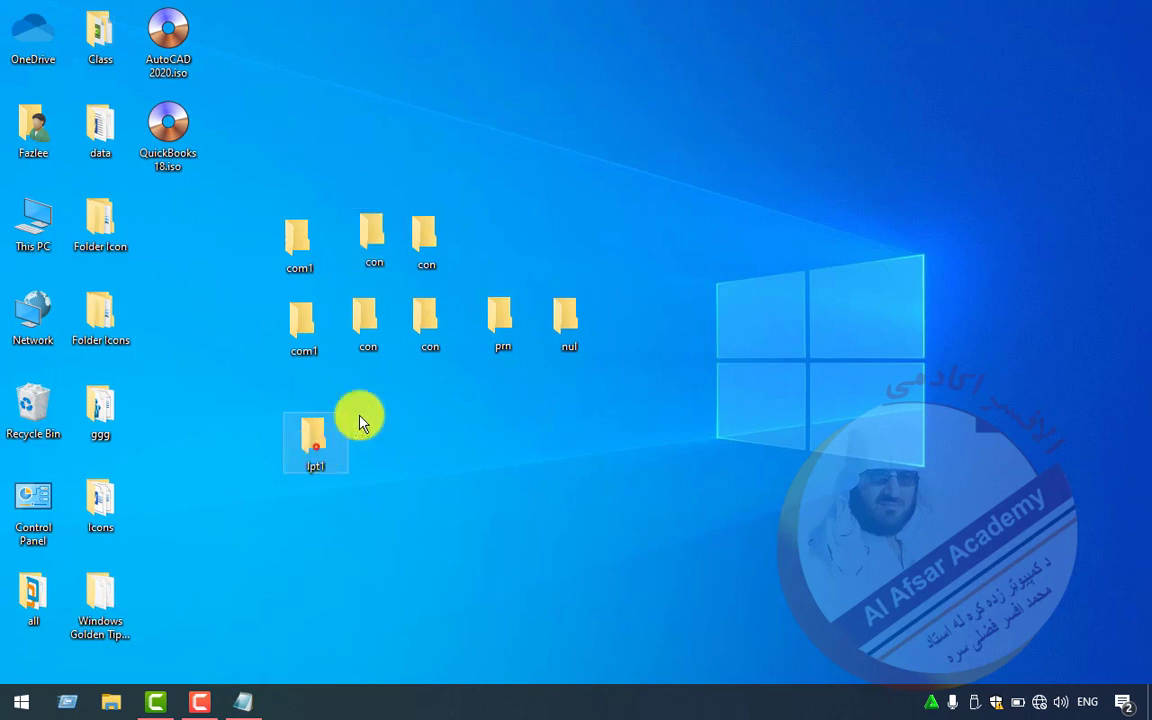
left_click_drag(330, 432, 500, 255)
left_click(627, 388)
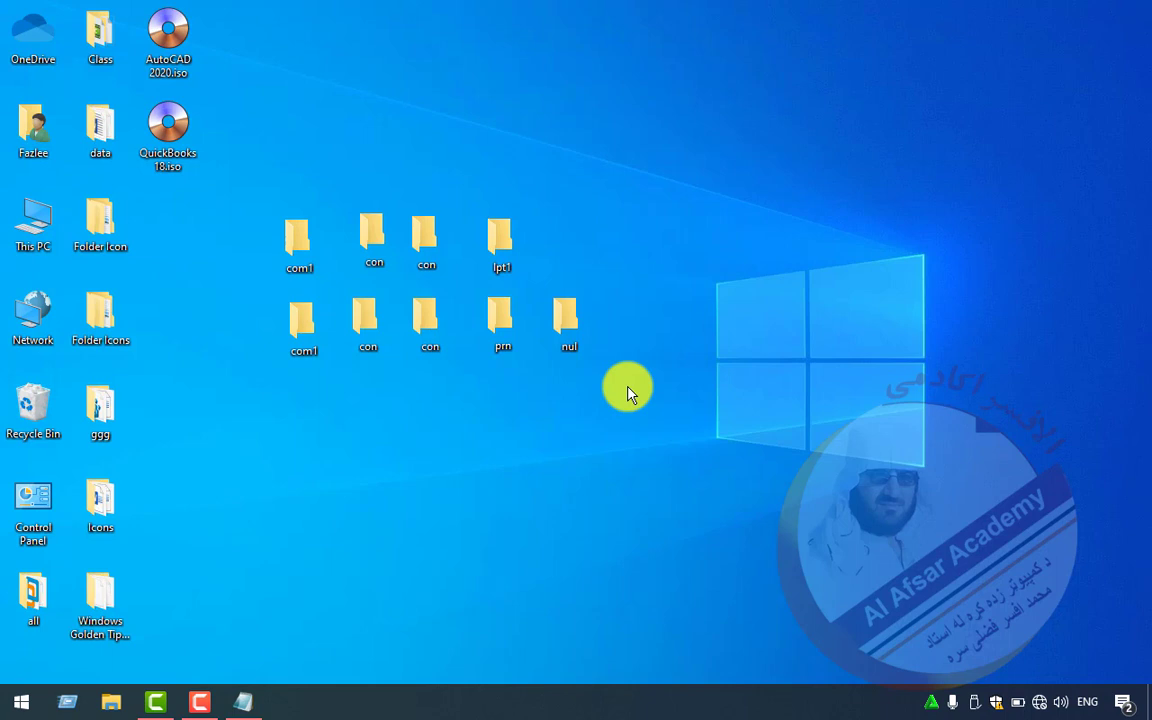
left_click(573, 342)
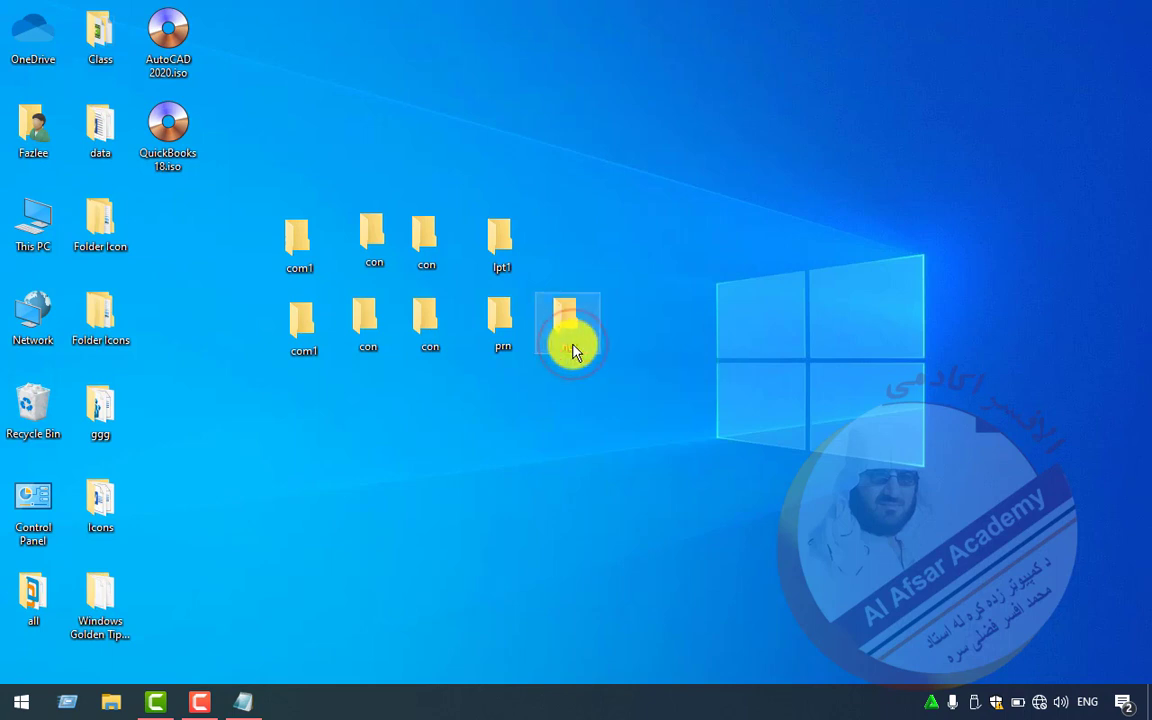
right_click(571, 343)
left_click(488, 393)
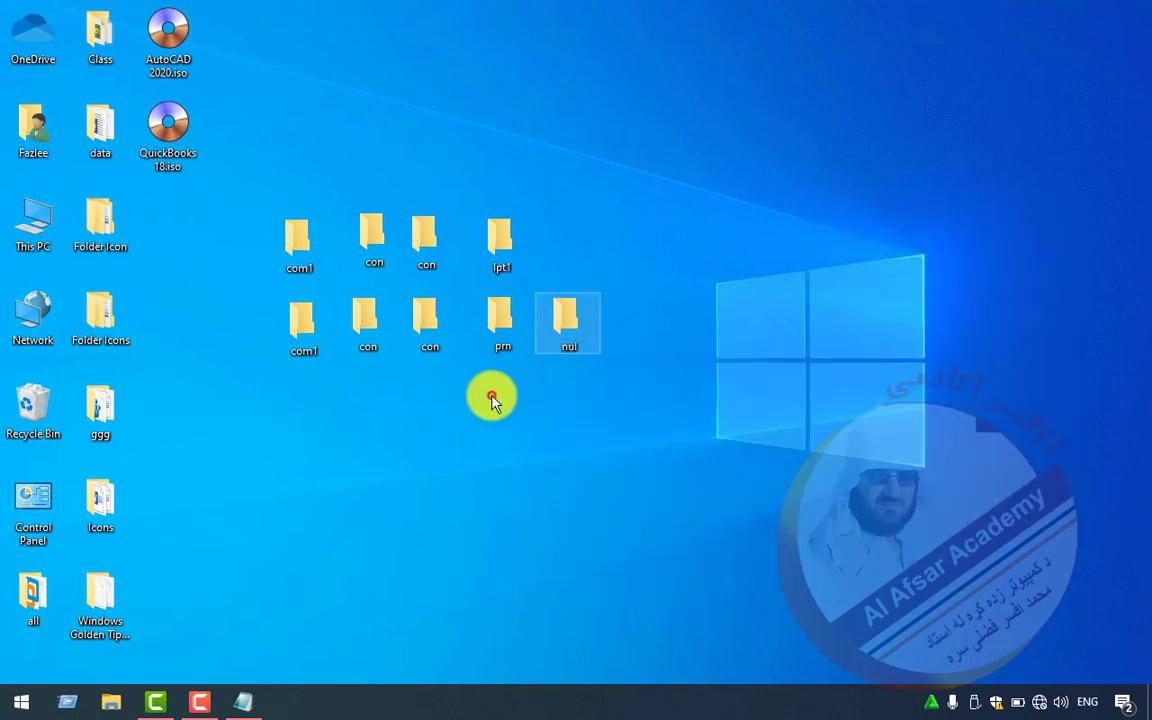
right_click(568, 311)
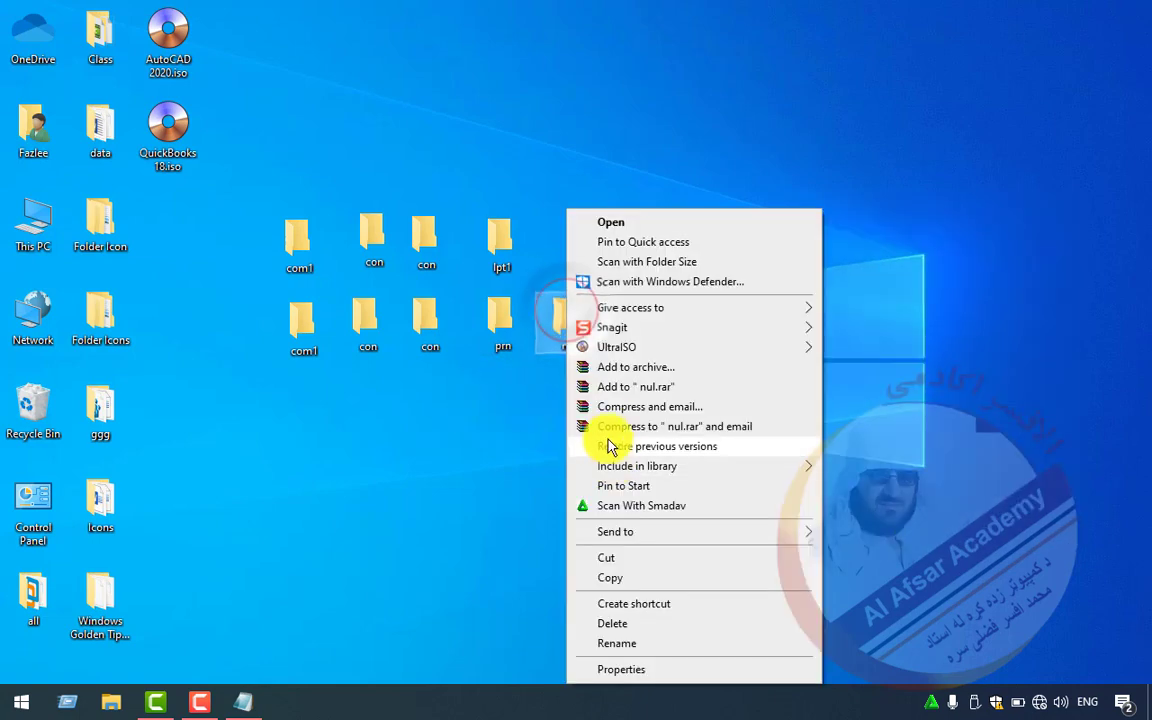
left_click(522, 452)
Try to rename the nul folder to con preceded by the LRE (Start of left-to-right embedding) character, and decline the folder merge
left_click(566, 350)
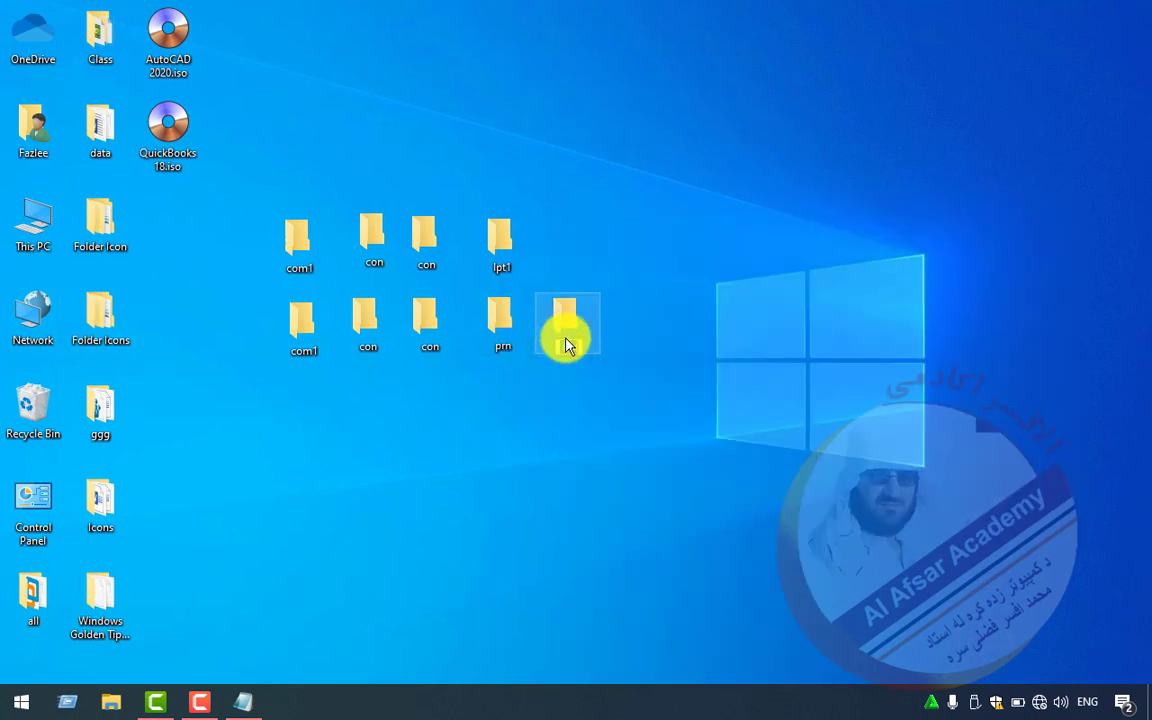
left_click(571, 346)
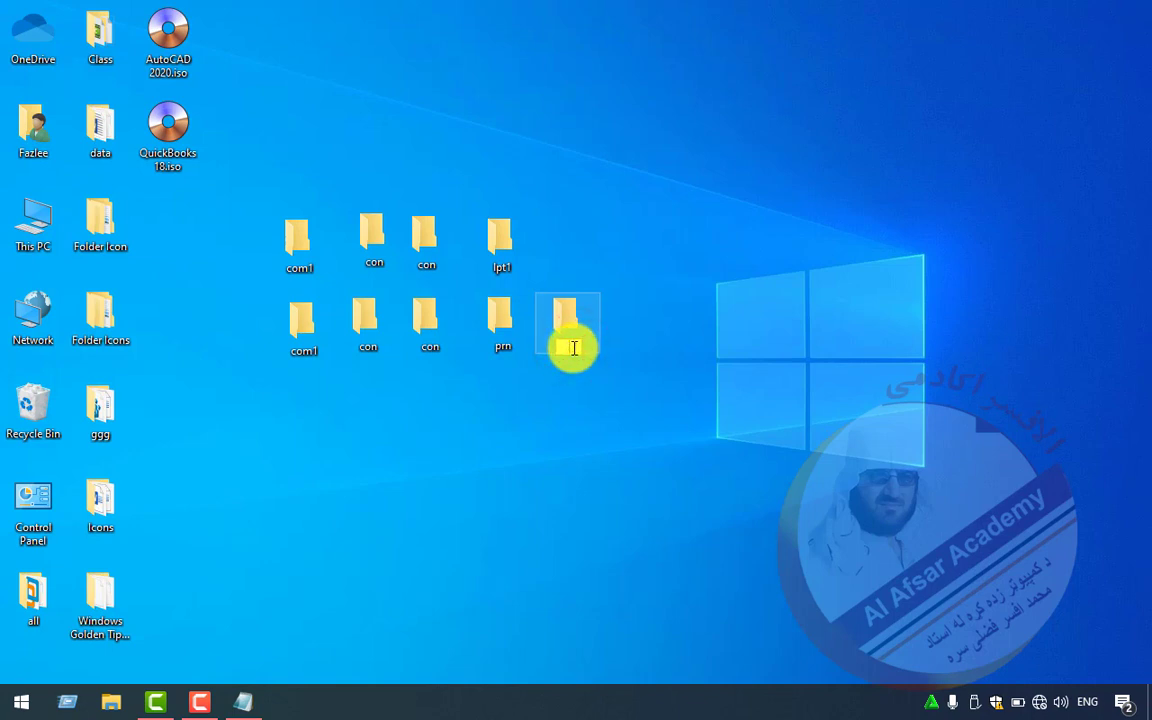
right_click(574, 347)
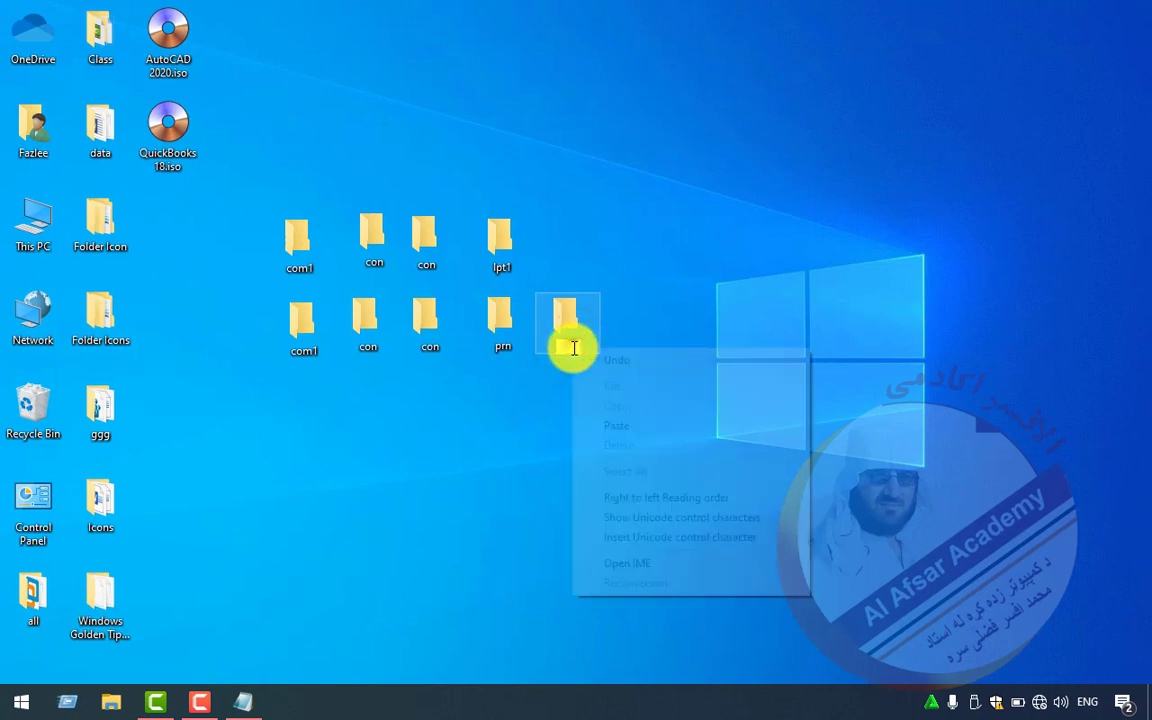
left_click(697, 540)
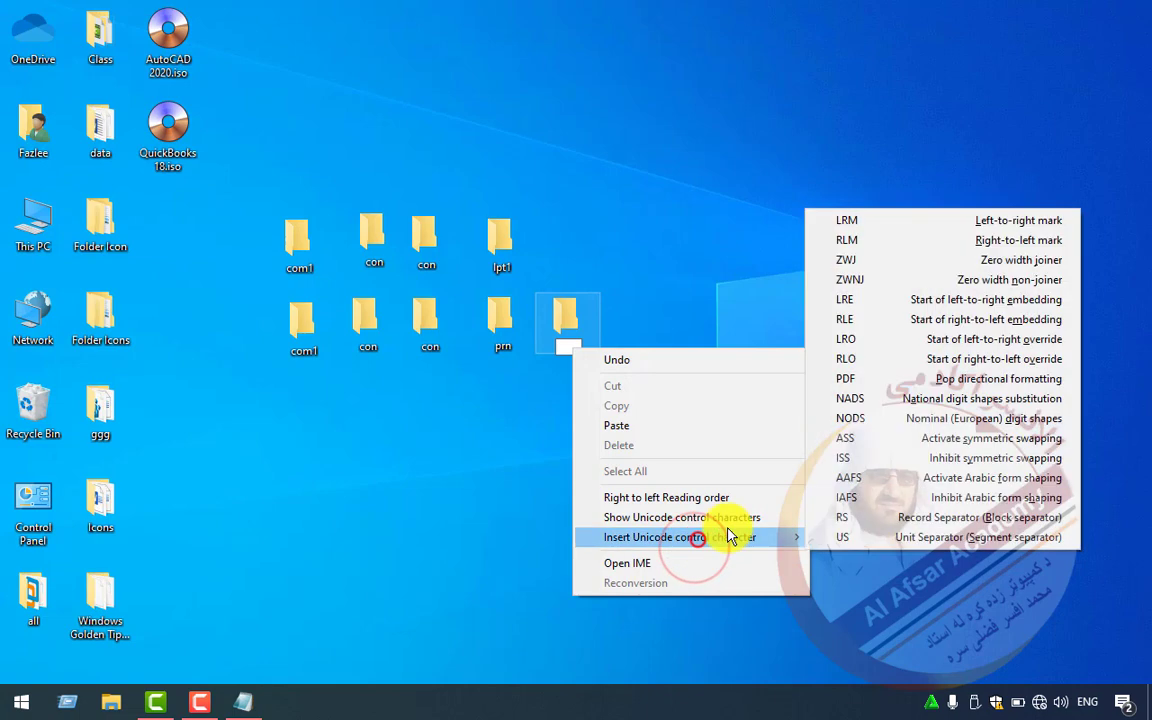
left_click(954, 299)
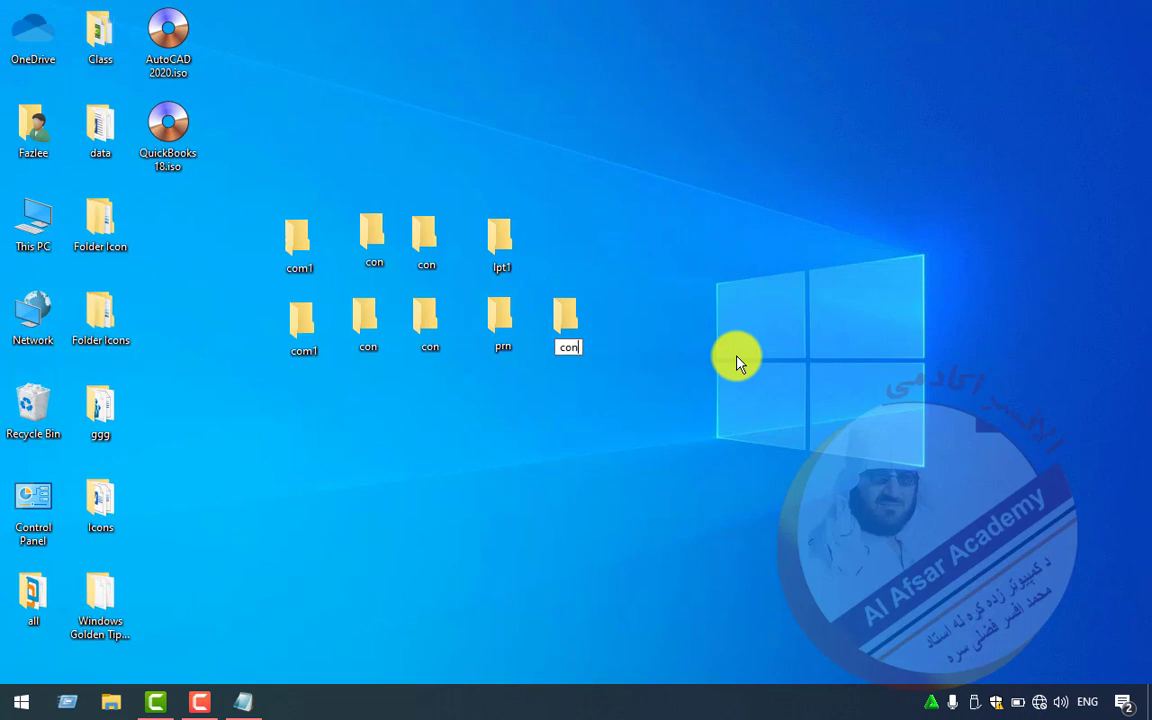
type("con")
key("Return")
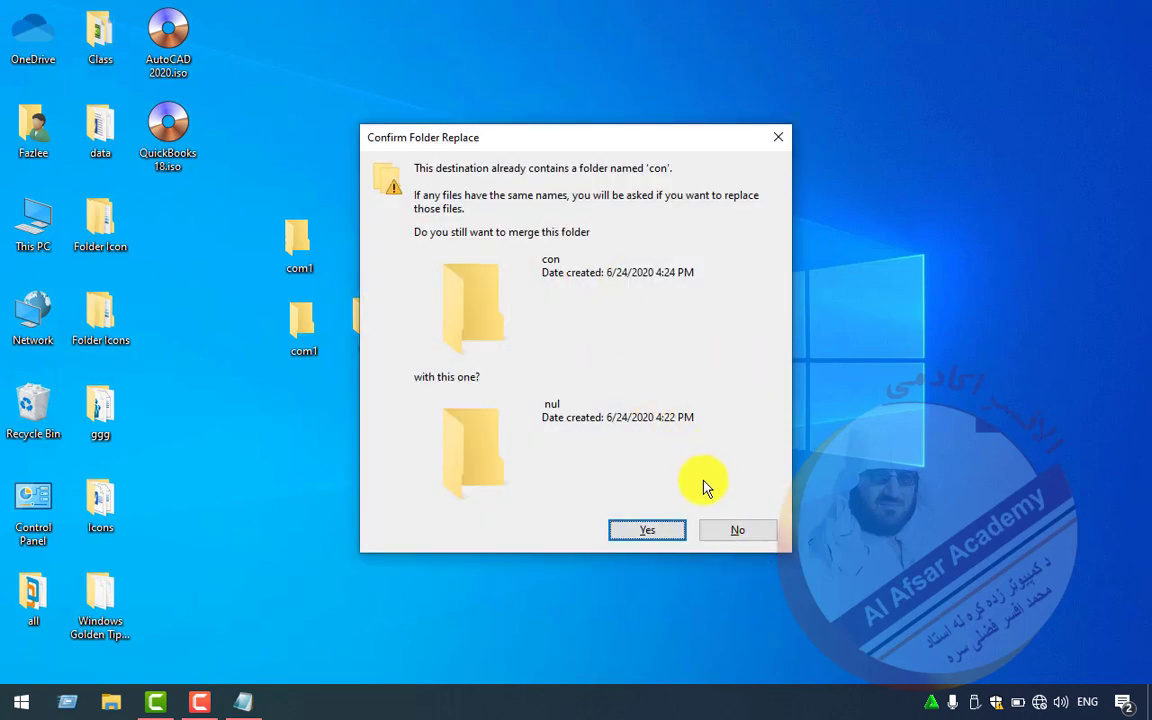
left_click(730, 529)
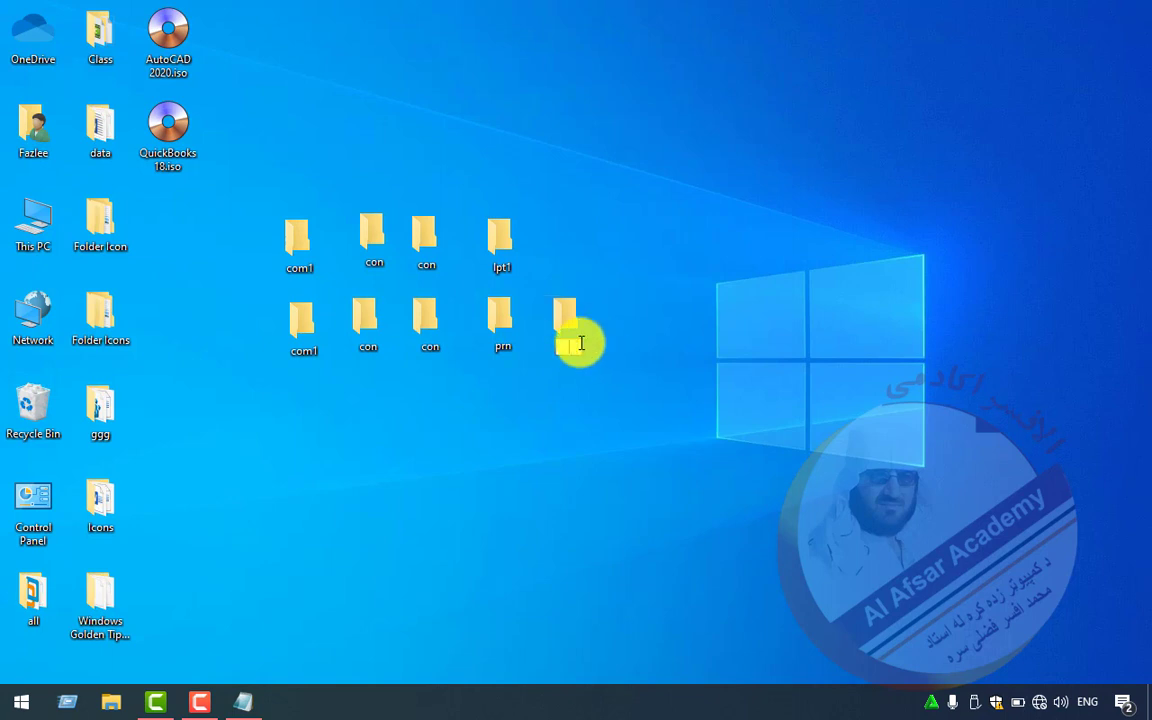
Rename the nul folder to con preceded by a different Unicode control character, a directional mark
key("Delete")
right_click(568, 347)
left_click(690, 540)
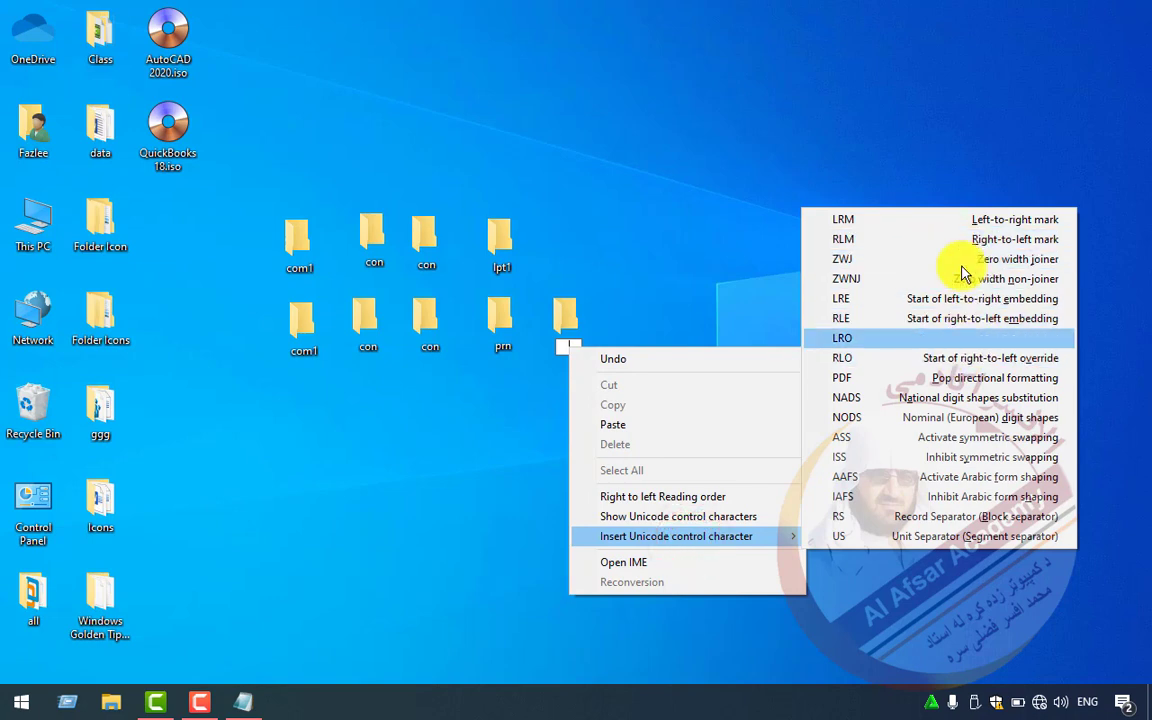
left_click(958, 228)
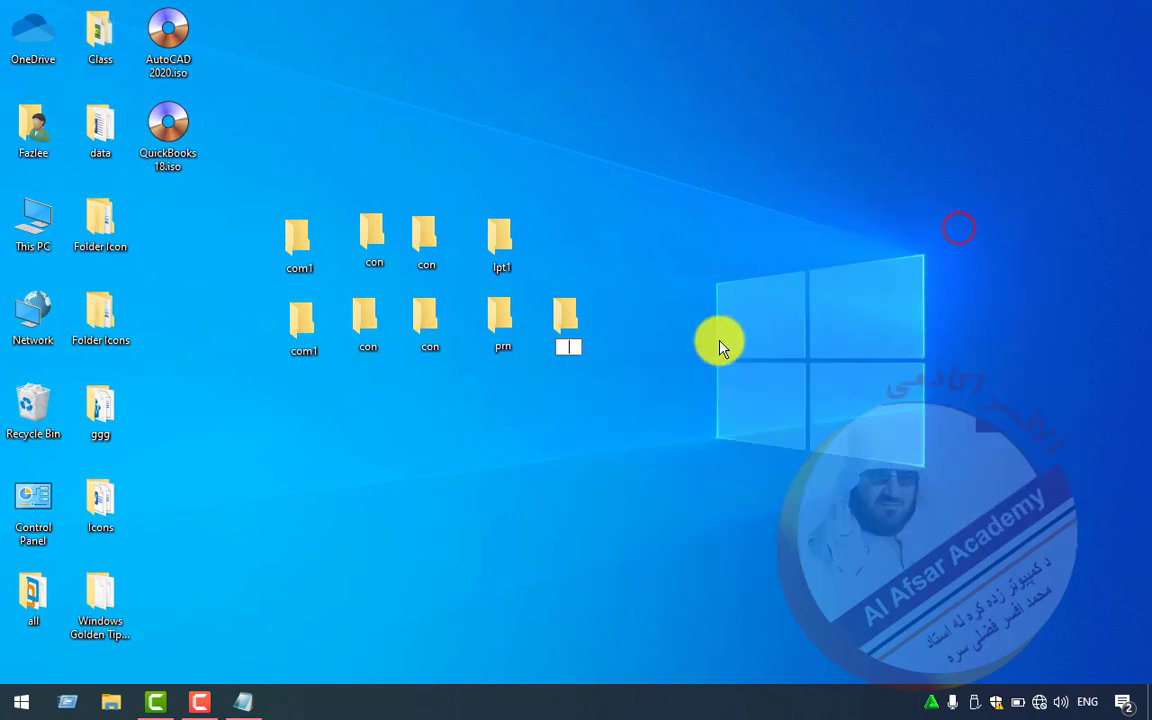
key("Return")
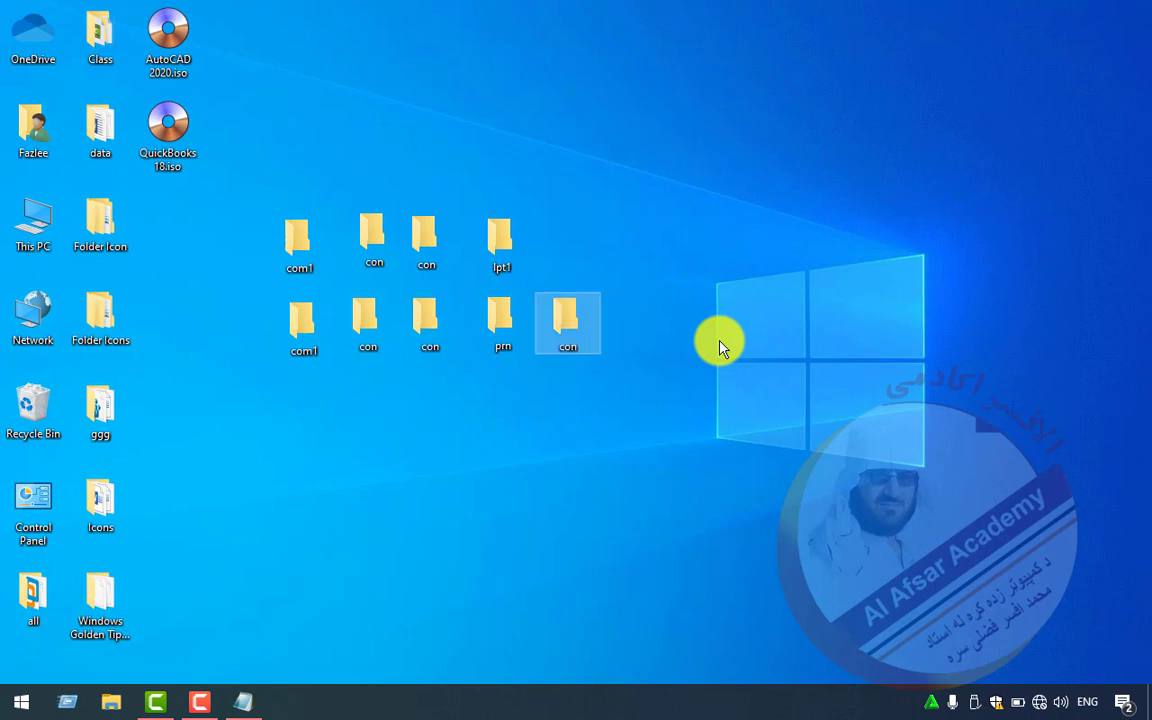
left_click(695, 316)
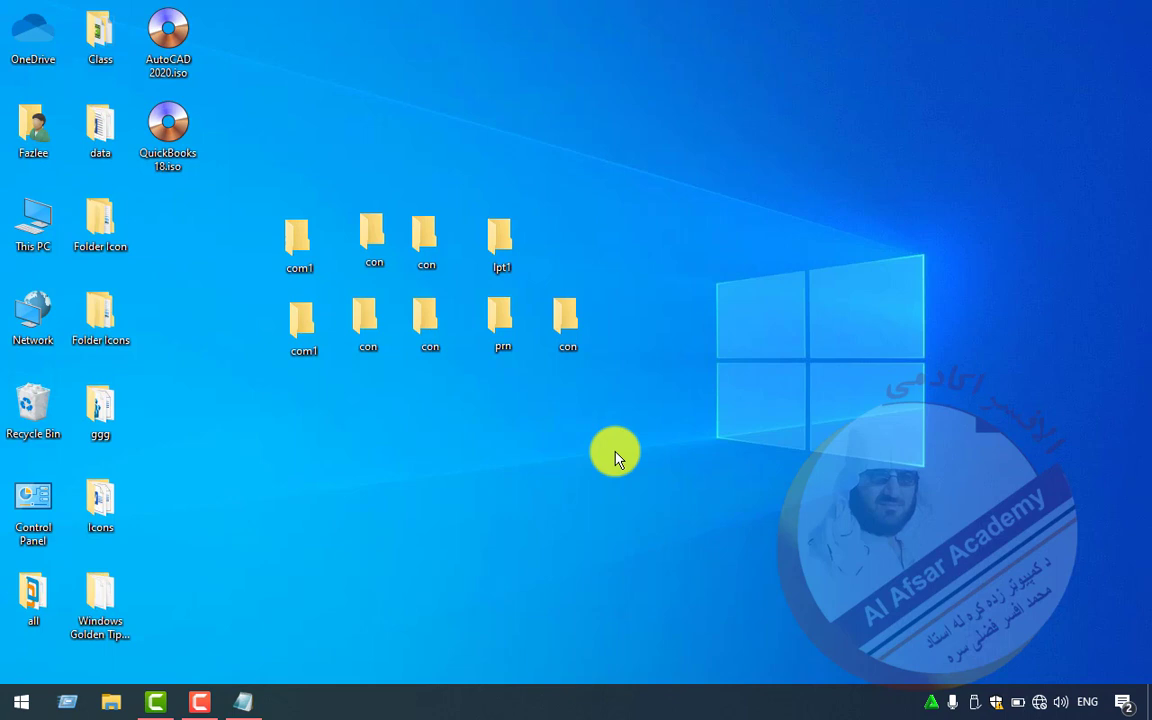
Create a new folder on the desktop with its default name
right_click(671, 334)
mouse_move(745, 503)
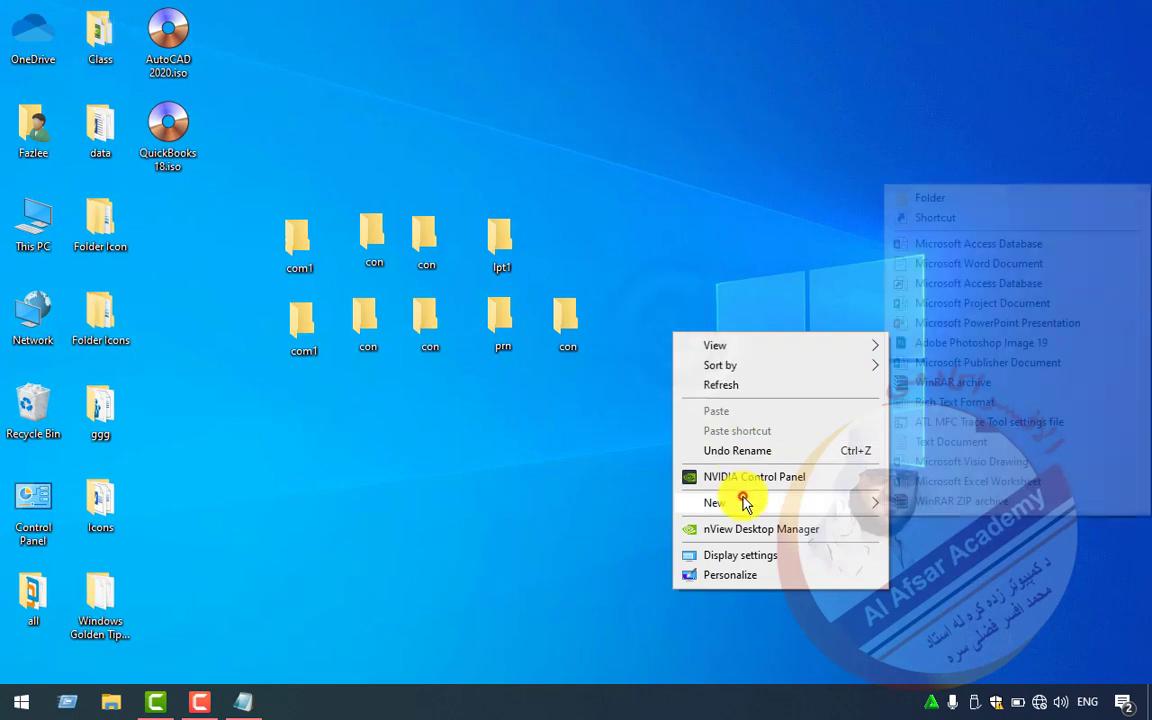
left_click(950, 205)
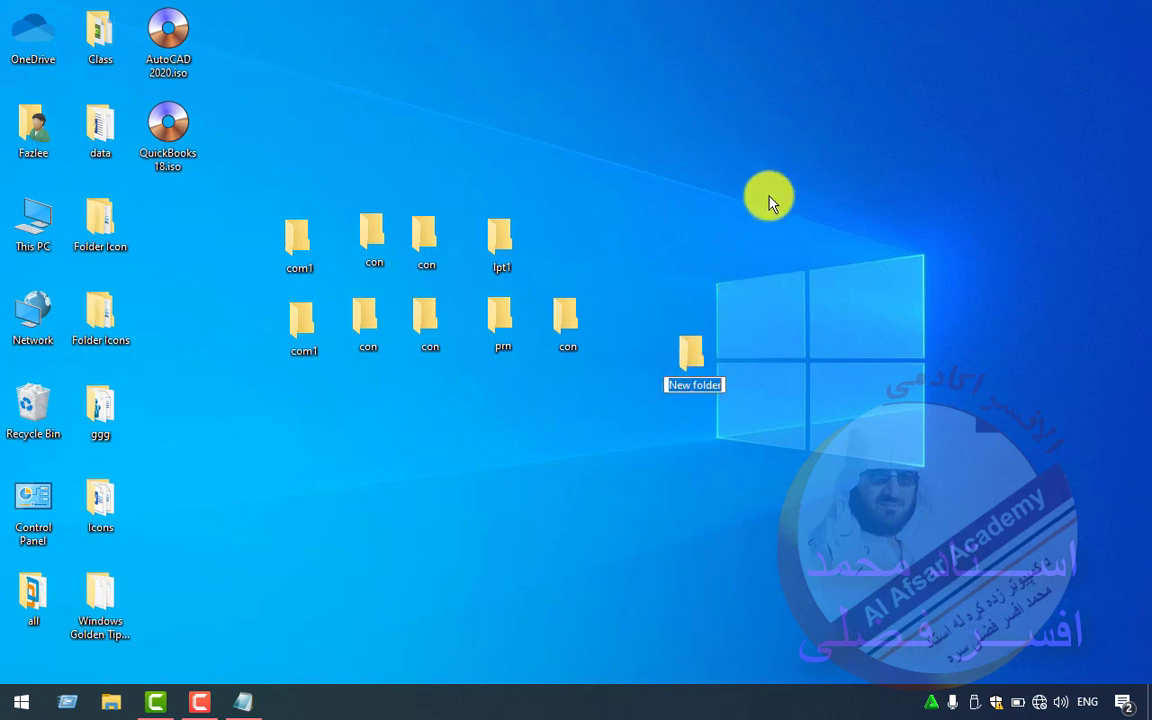
Delete the new folder together with all the con, com1, lpt1 and prn folders from the desktop
left_click_drag(771, 180, 270, 457)
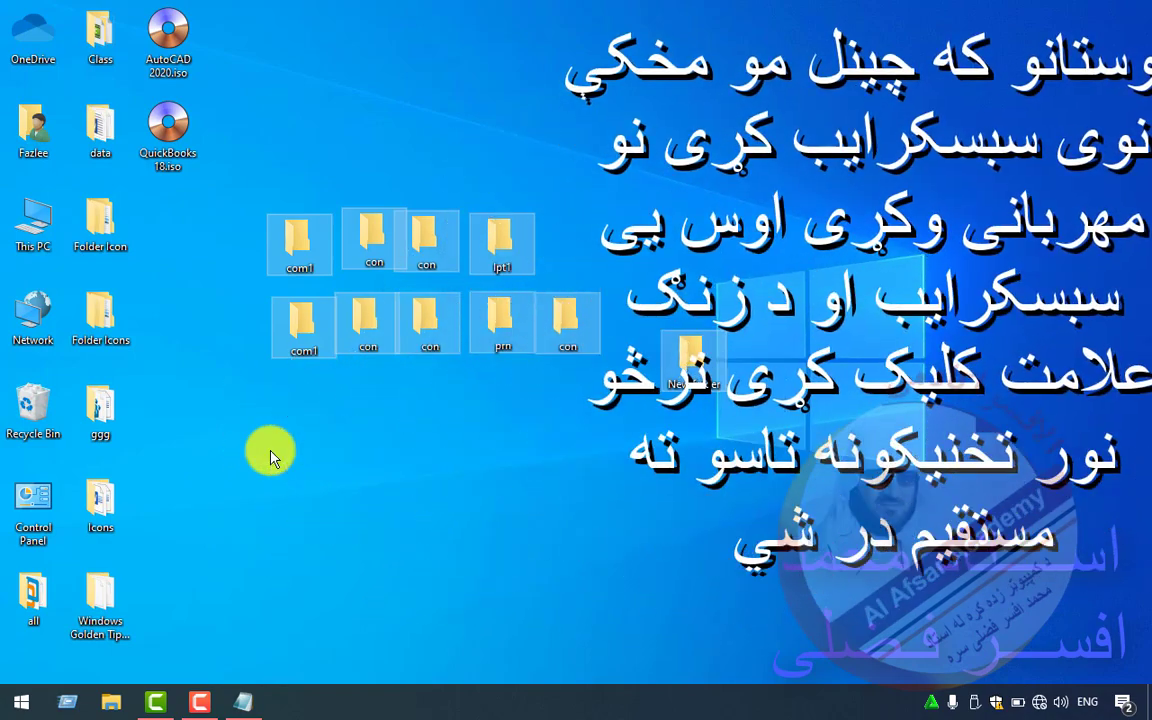
key("Delete")
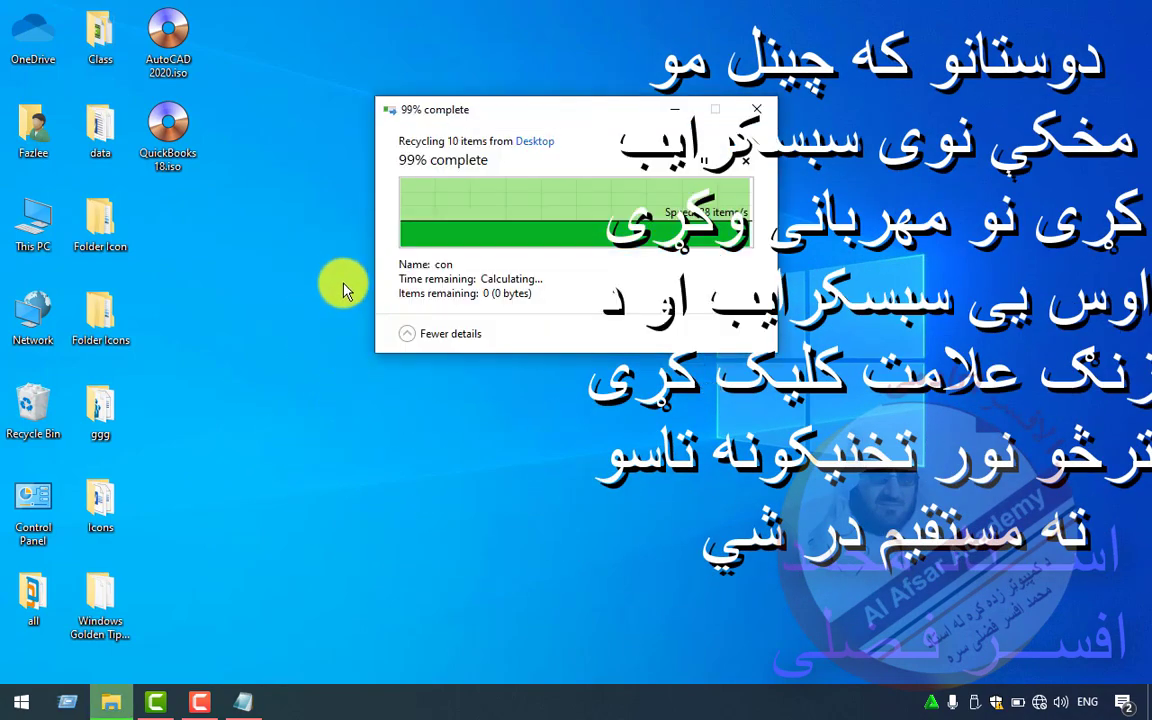